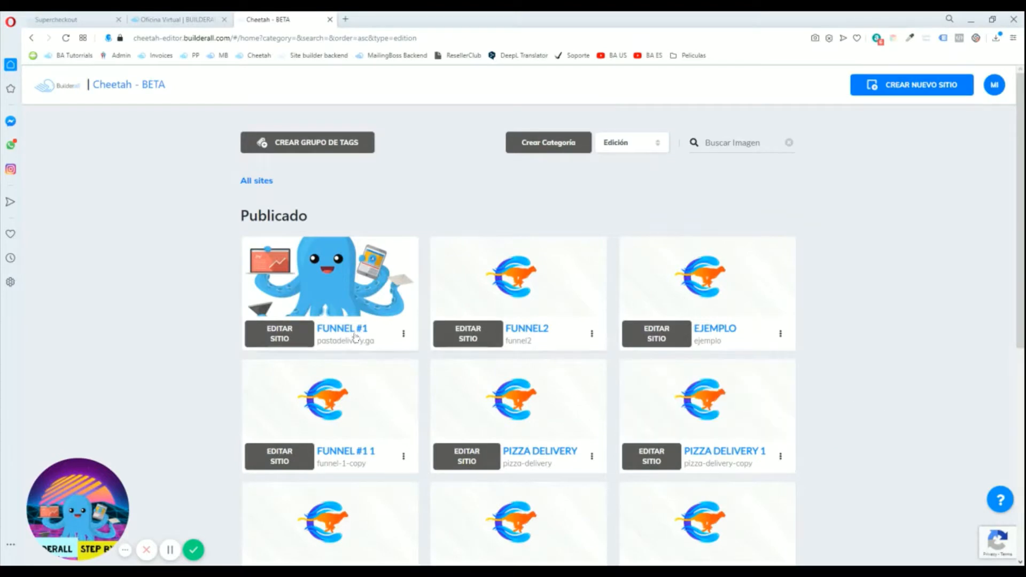
# Step: Open the Home page of the Funnel #1 site in the page editor
pyautogui.click(278, 336)
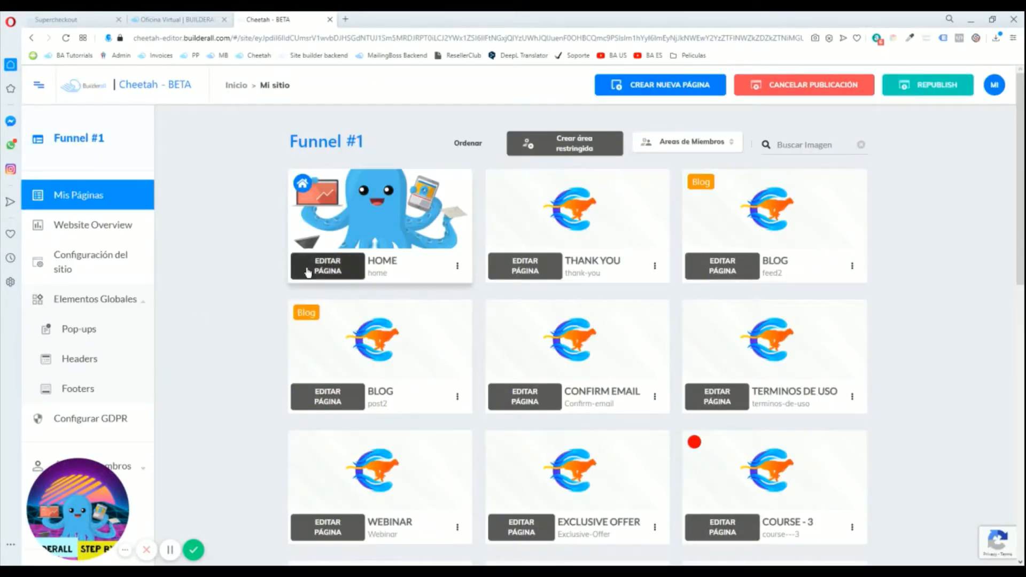
pyautogui.click(316, 266)
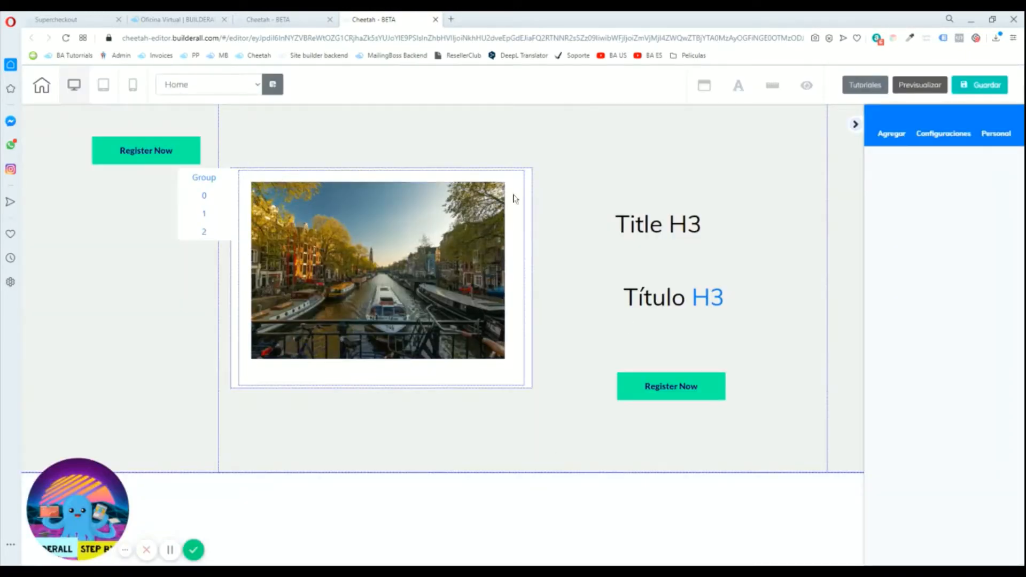
# Step: Delete the rotation banner with the canal photo from the panel
pyautogui.click(500, 220)
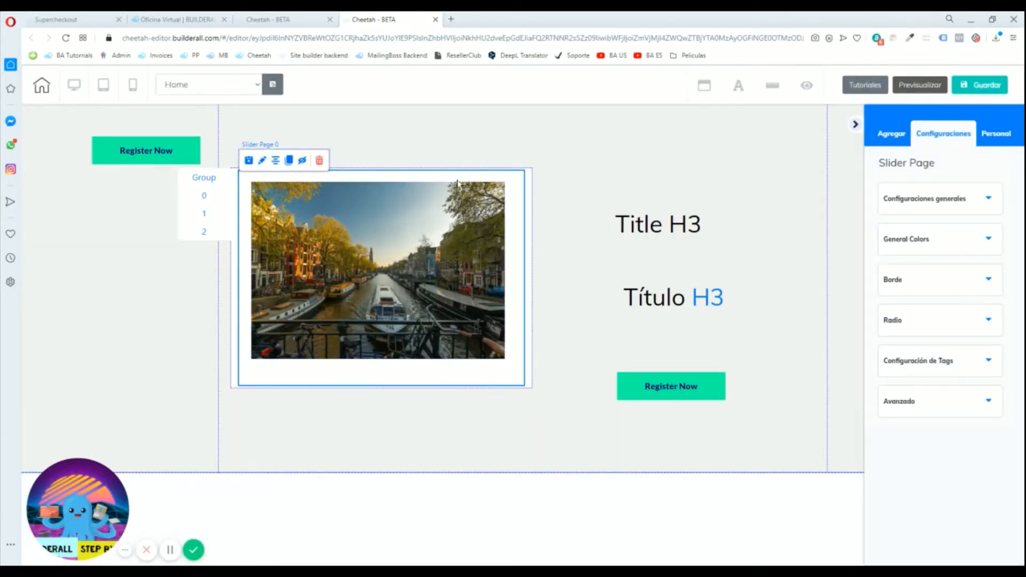
pyautogui.click(528, 179)
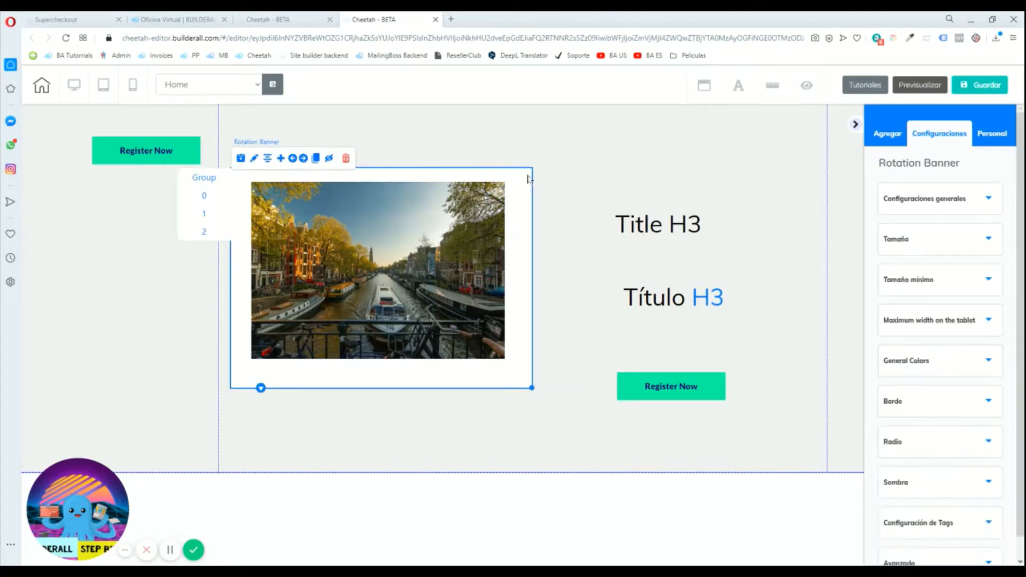
pyautogui.click(346, 159)
pyautogui.press('Return')
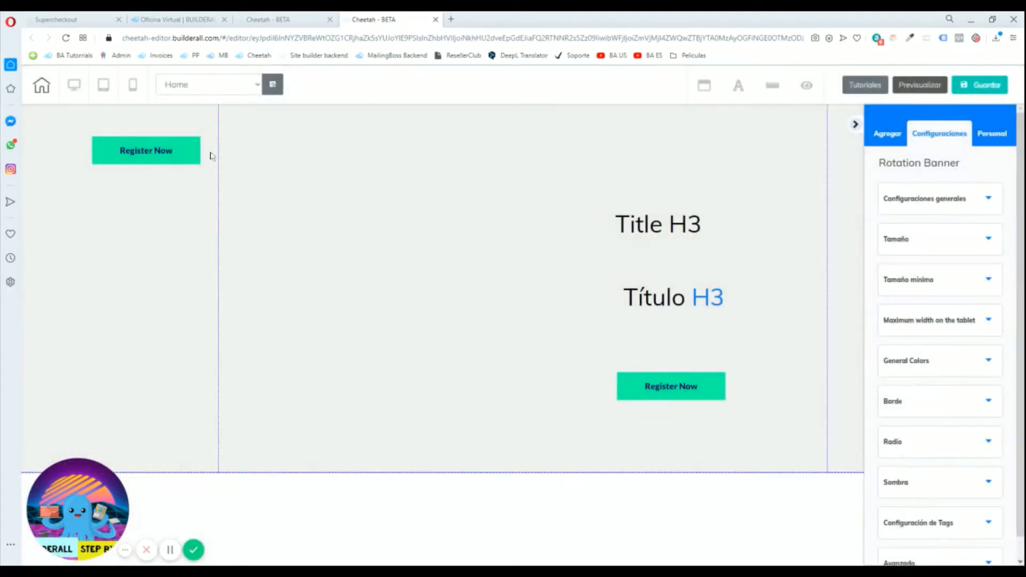
pyautogui.click(566, 279)
# Step: Delete the Register Now button that sits outside the panel's central content area
pyautogui.click(172, 152)
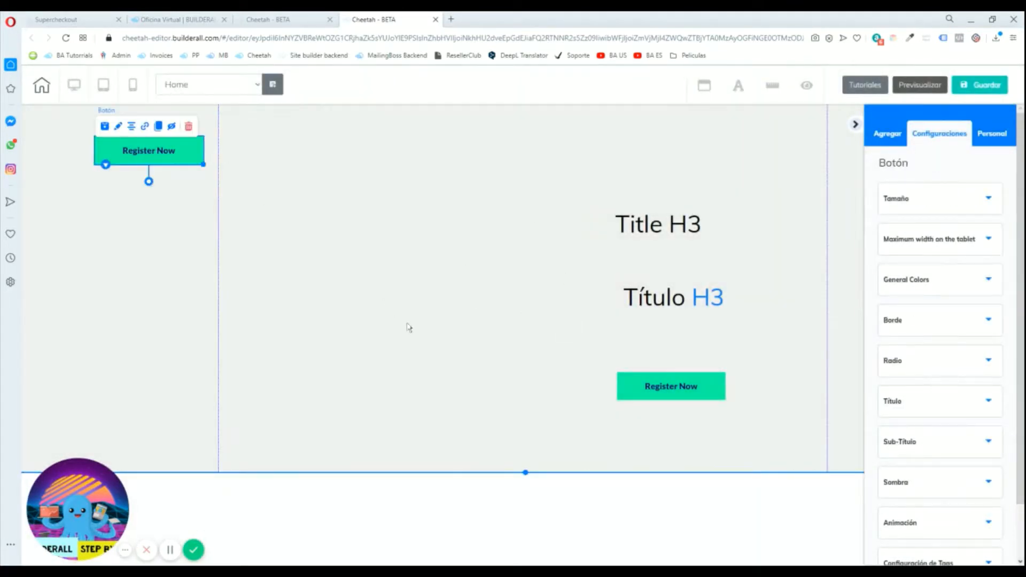
pyautogui.click(207, 212)
pyautogui.click(193, 145)
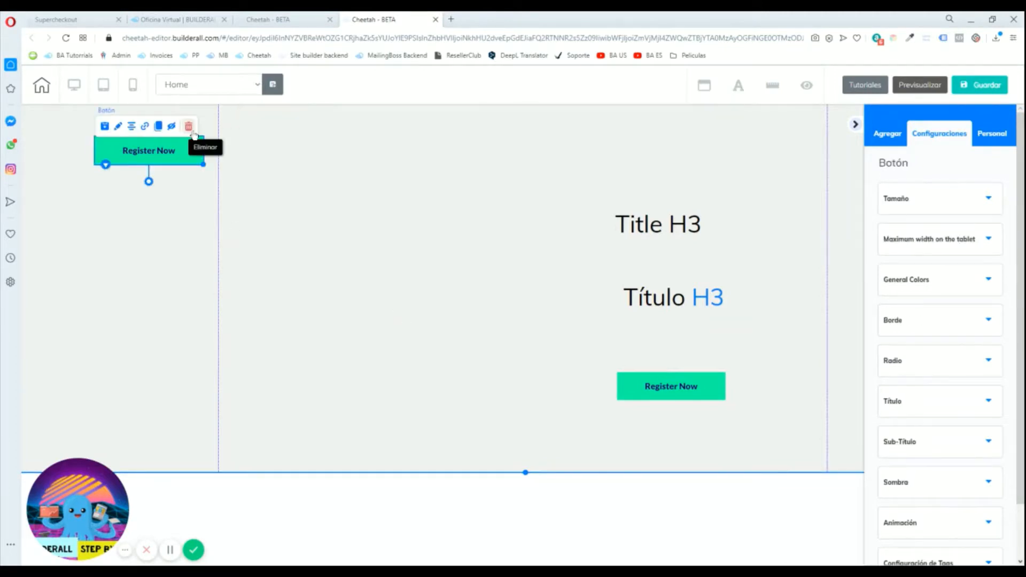
pyautogui.click(193, 133)
pyautogui.click(568, 335)
# Step: Reposition the remaining Register Now button and the two H3 titles near the horizontal middle of the panel
pyautogui.moveTo(620, 383); pyautogui.dragTo(450, 363)
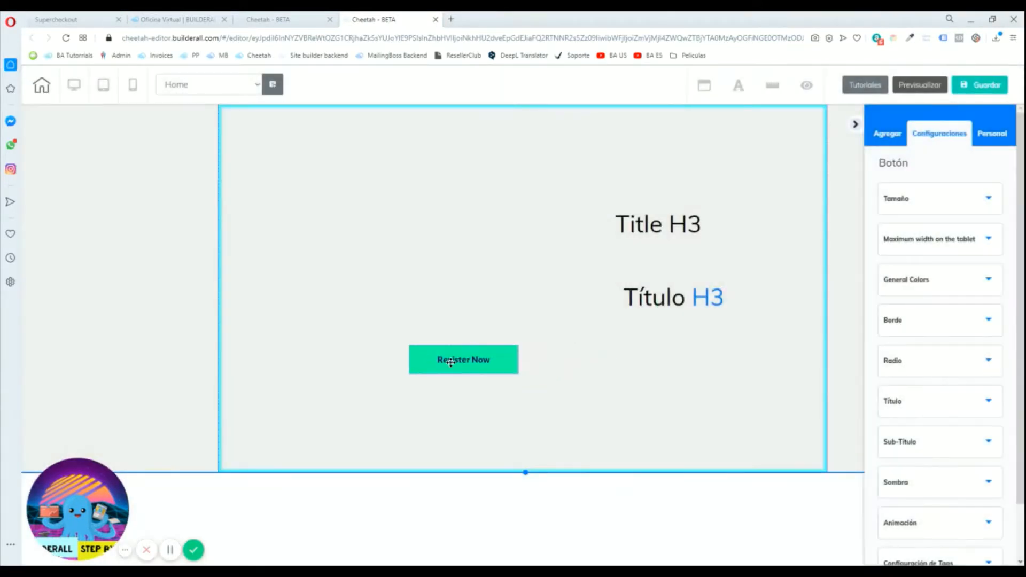
pyautogui.moveTo(664, 312); pyautogui.dragTo(509, 331)
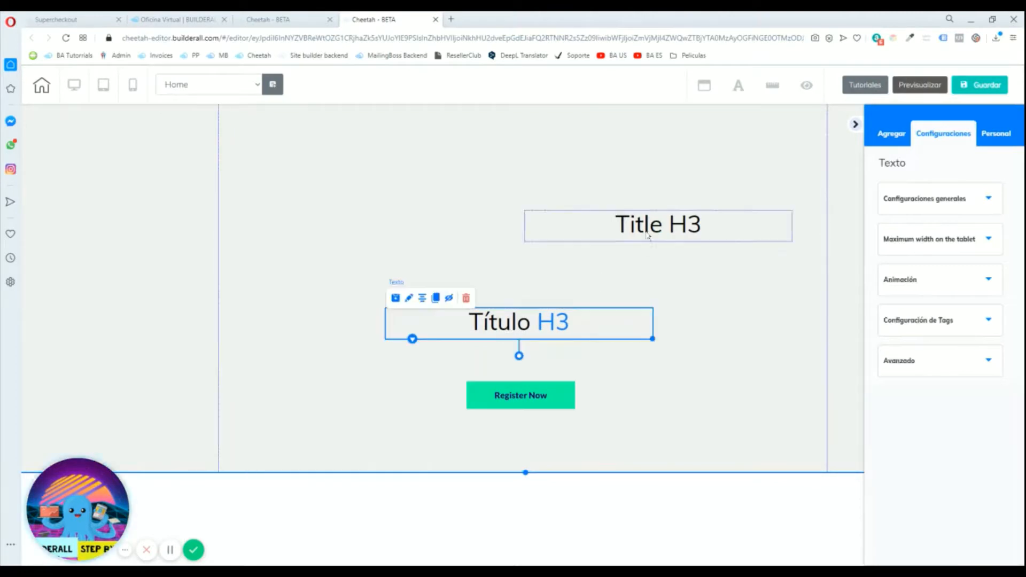
pyautogui.moveTo(648, 236); pyautogui.dragTo(488, 146)
pyautogui.moveTo(519, 327); pyautogui.dragTo(518, 345)
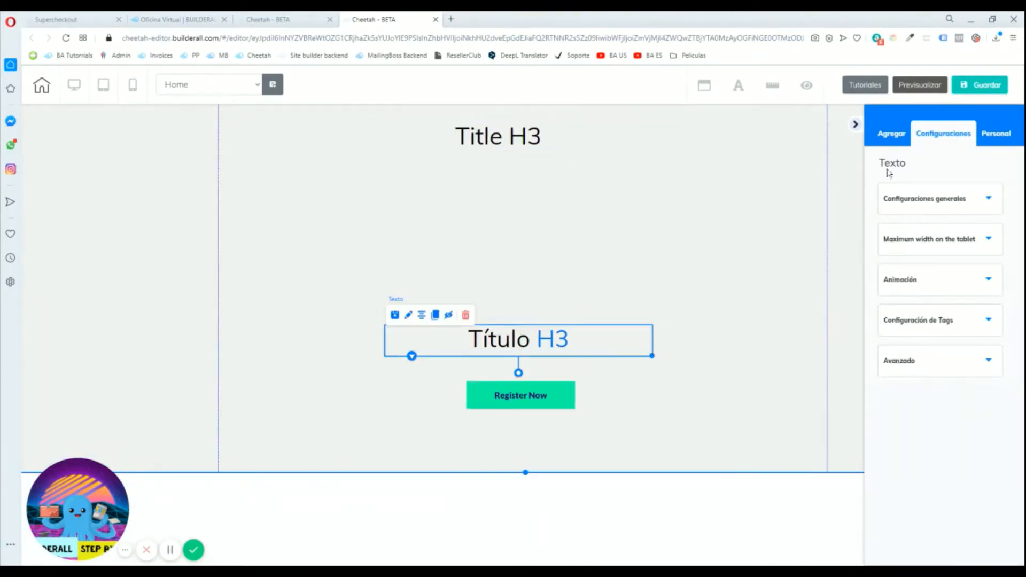
# Step: Delete the whole panel holding the titles and button, leaving the page empty
pyautogui.click(890, 135)
pyautogui.click(550, 185)
pyautogui.click(313, 116)
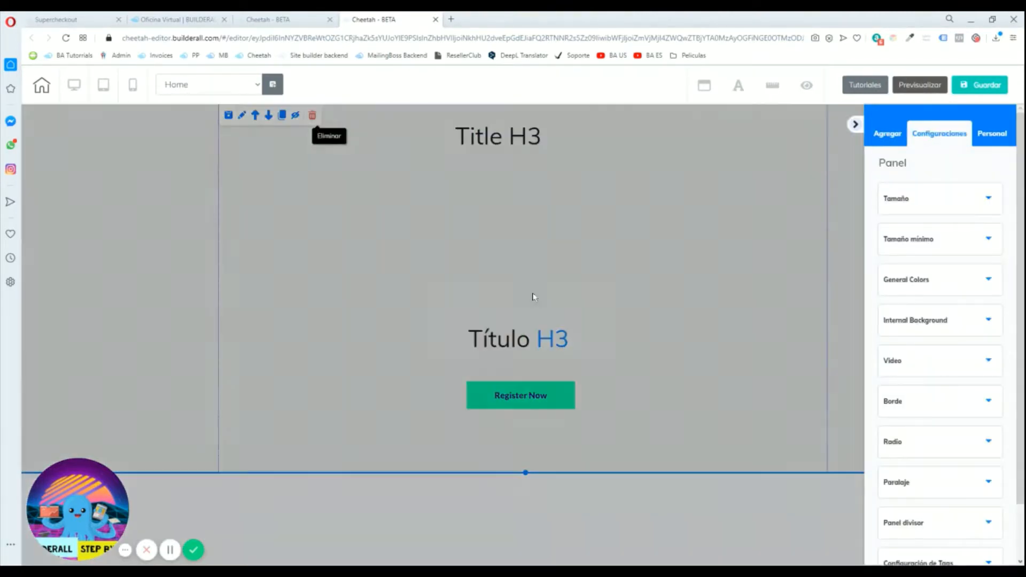
pyautogui.click(570, 328)
# Step: Add the Bar 1st Fold template panel from the 1er Panel category to the empty page
pyautogui.click(890, 135)
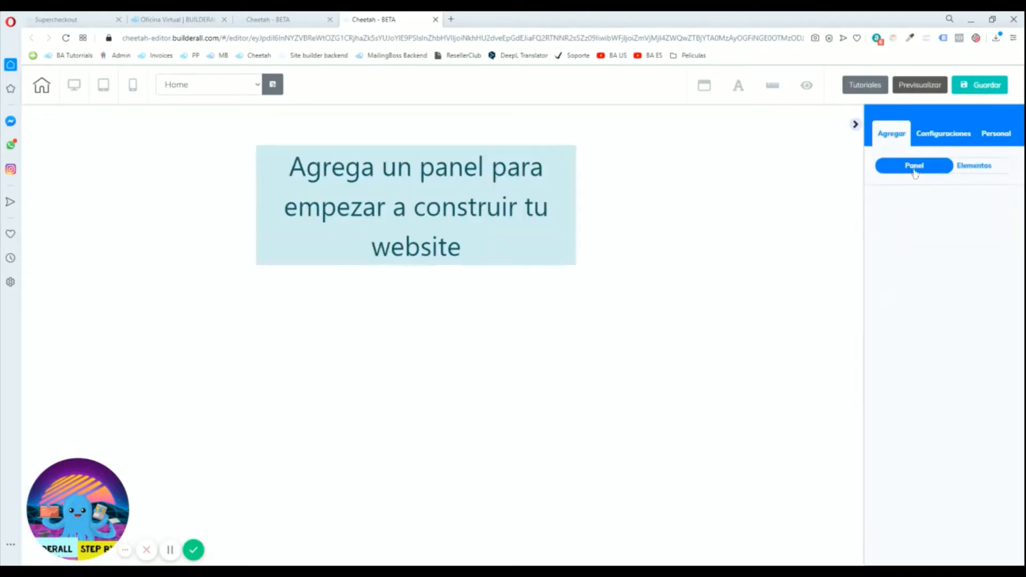
pyautogui.click(914, 166)
pyautogui.click(933, 314)
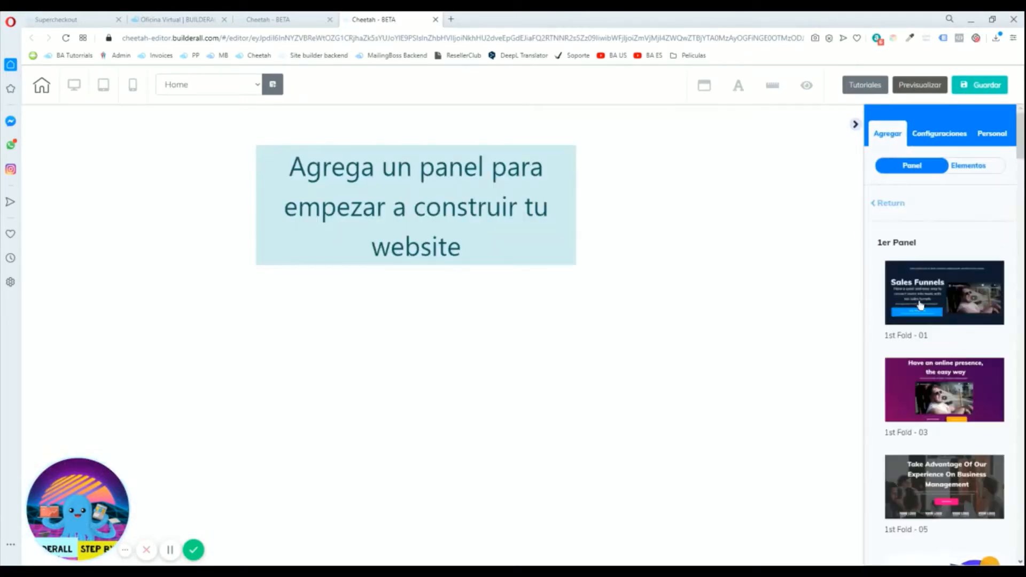
pyautogui.scroll(-15, 954, 328)
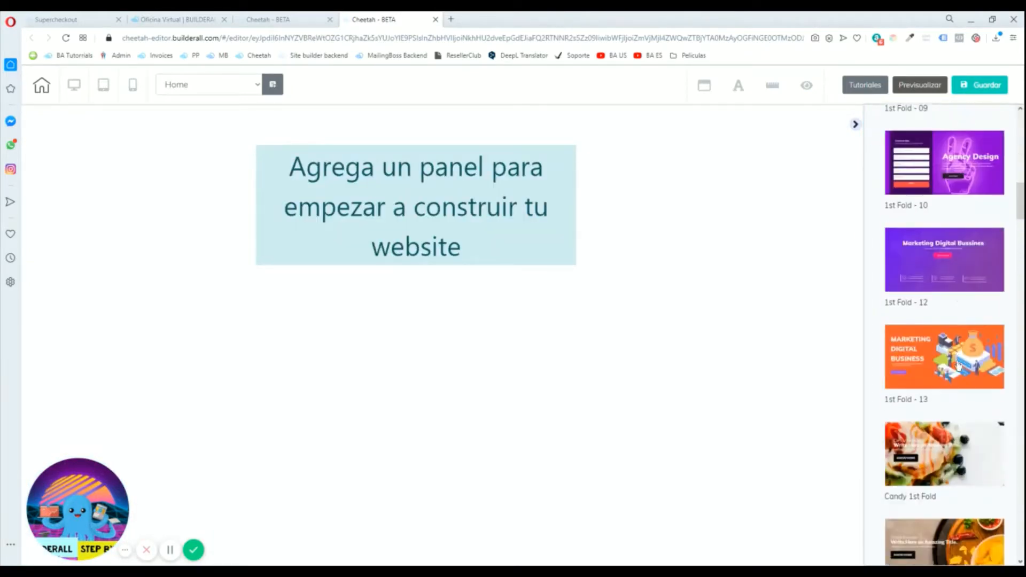
pyautogui.scroll(-18, 958, 378)
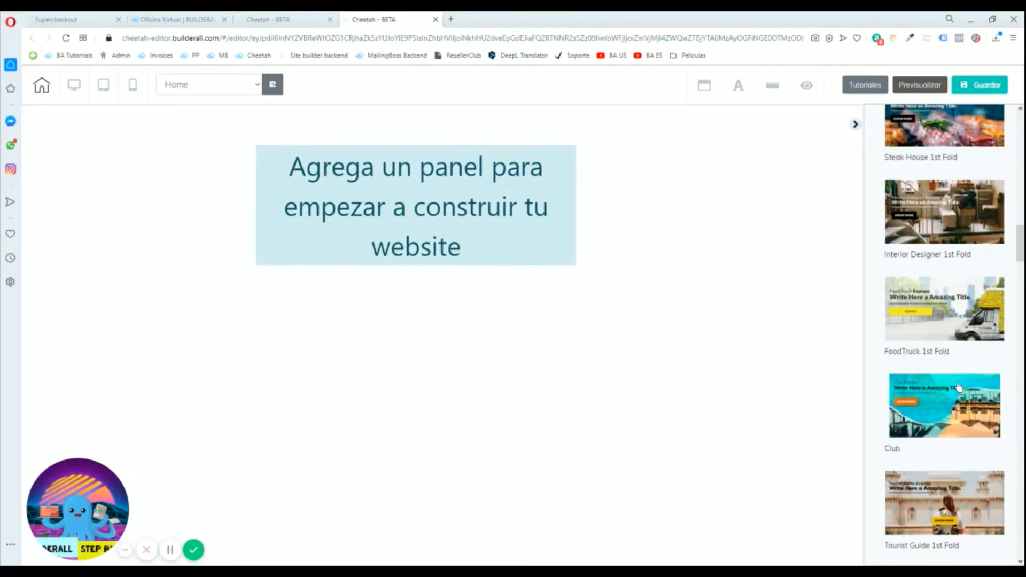
pyautogui.scroll(-10, 960, 388)
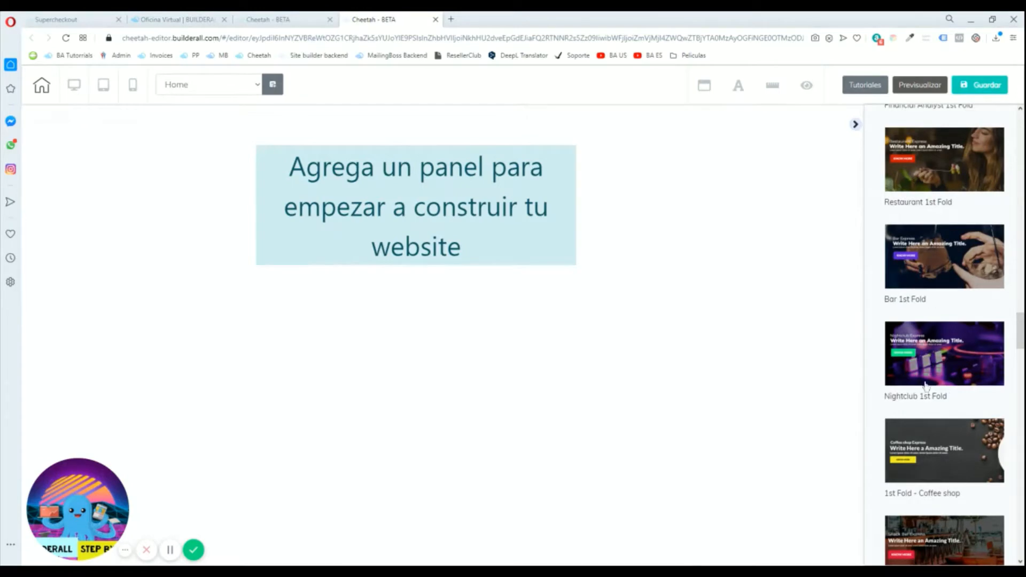
pyautogui.scroll(-10, 926, 191)
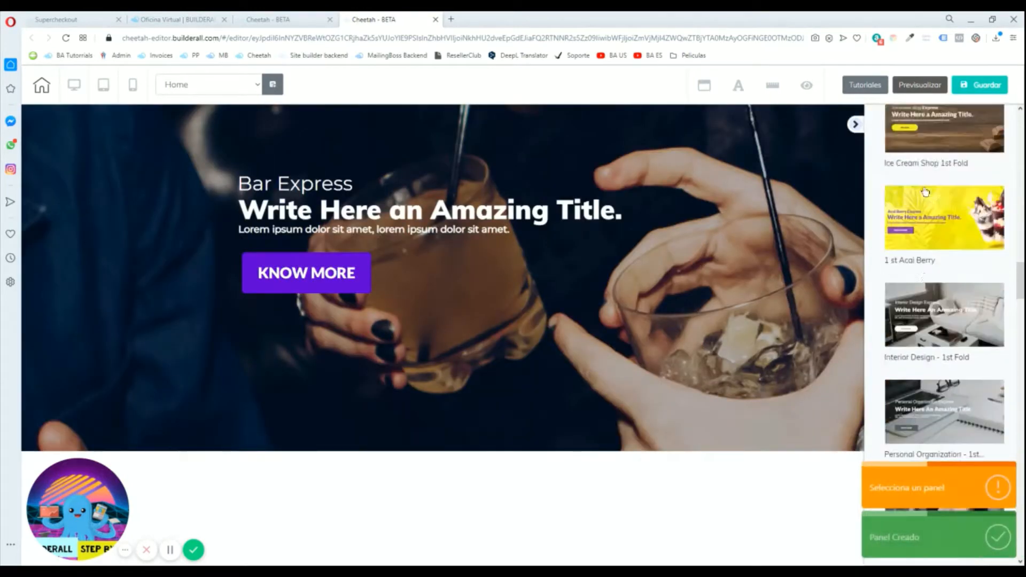
# Step: Add the Contents - 01 template panel from the Contenido category below the bar panel
pyautogui.scroll(20, 925, 191)
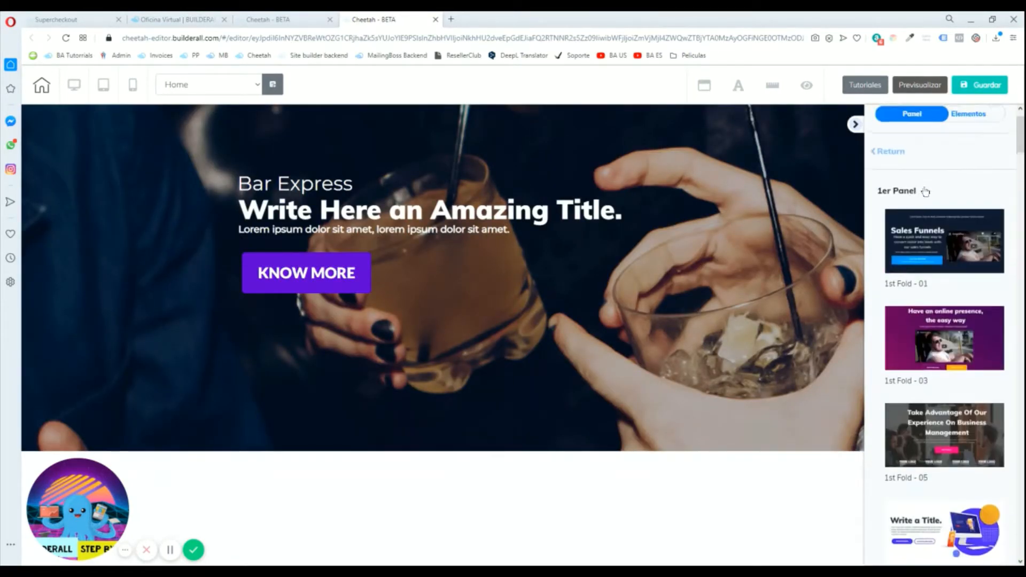
pyautogui.click(900, 205)
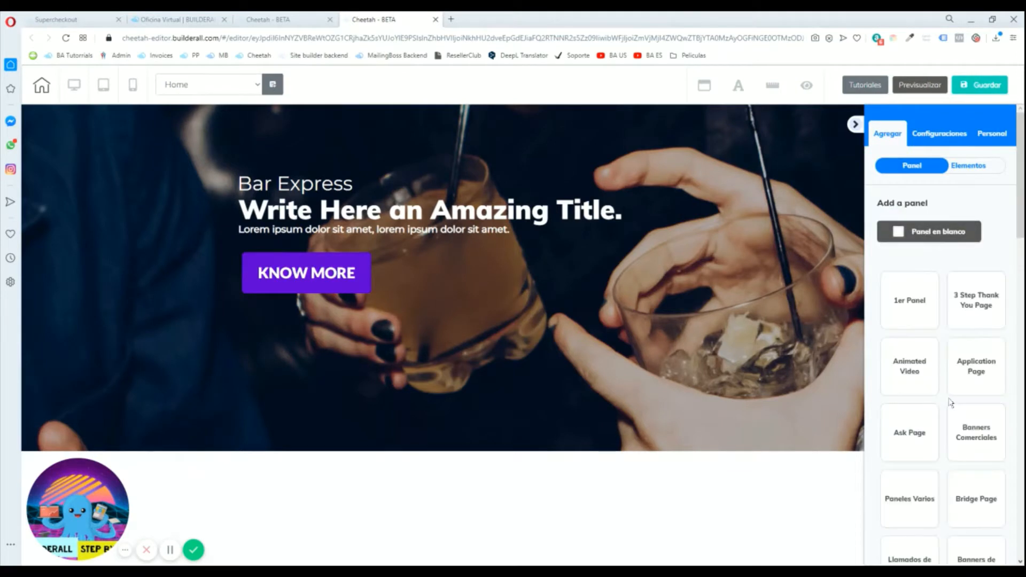
pyautogui.scroll(-5, 951, 402)
pyautogui.click(924, 436)
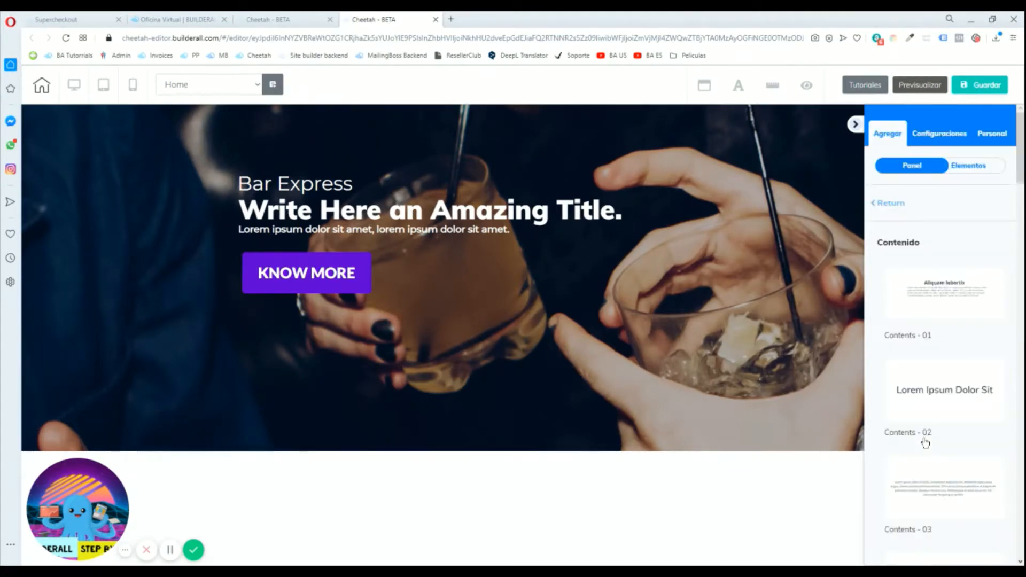
pyautogui.click(950, 296)
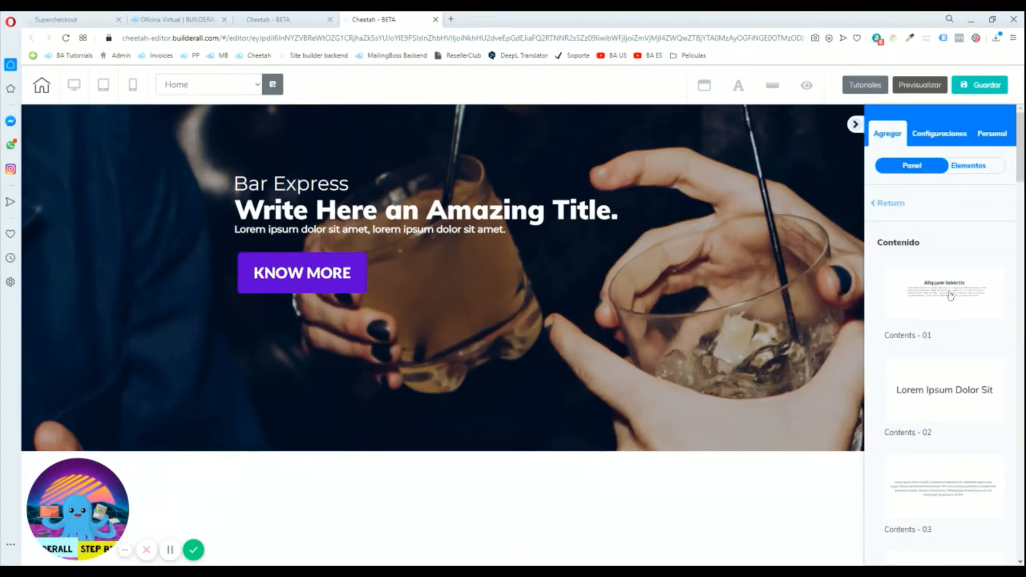
# Step: Add the Pricings - 01 template panel from the Tablas de Precios category to the page
pyautogui.click(892, 203)
pyautogui.scroll(-3, 957, 370)
pyautogui.scroll(-10, 957, 371)
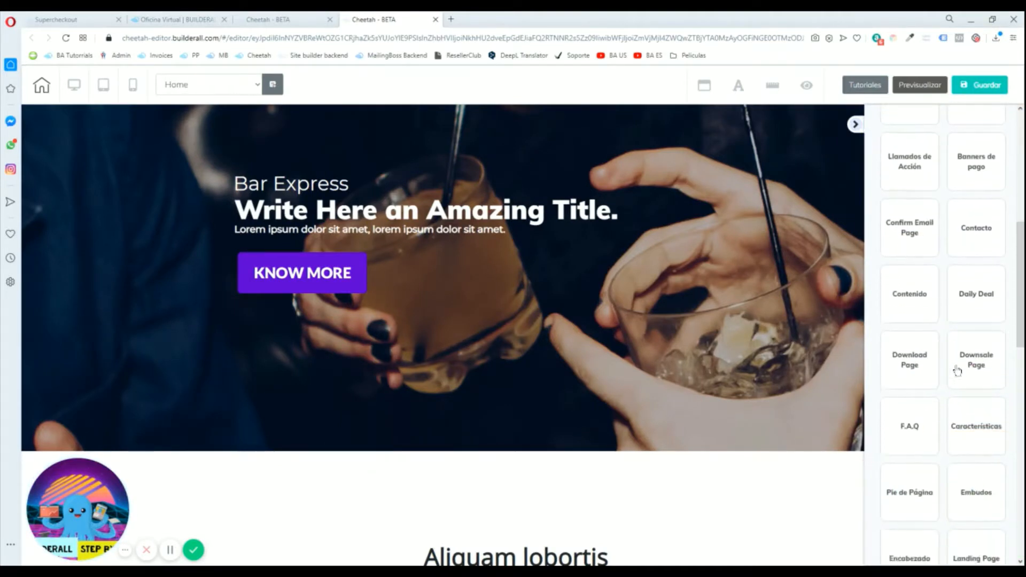
pyautogui.scroll(-3, 958, 371)
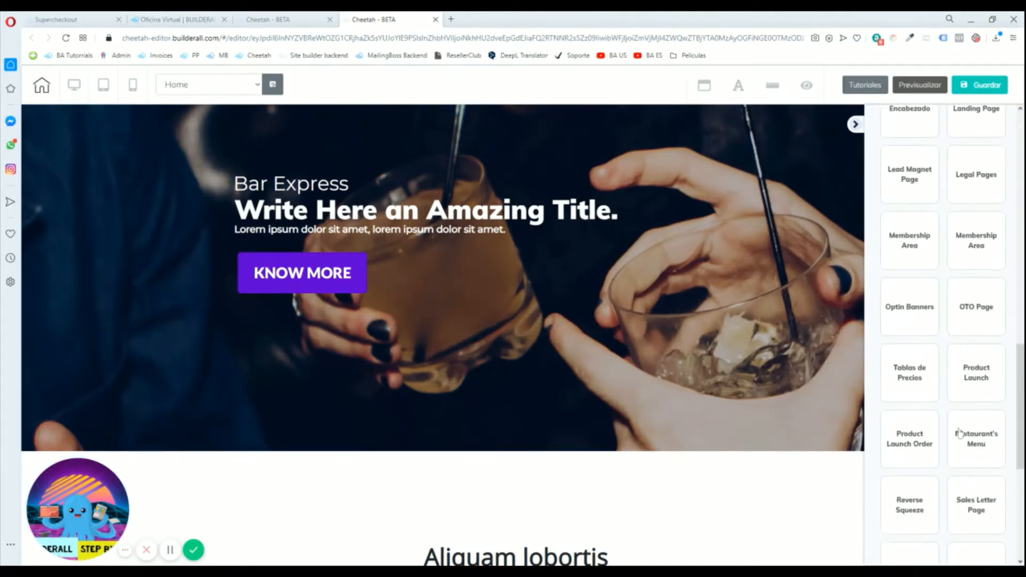
pyautogui.click(924, 390)
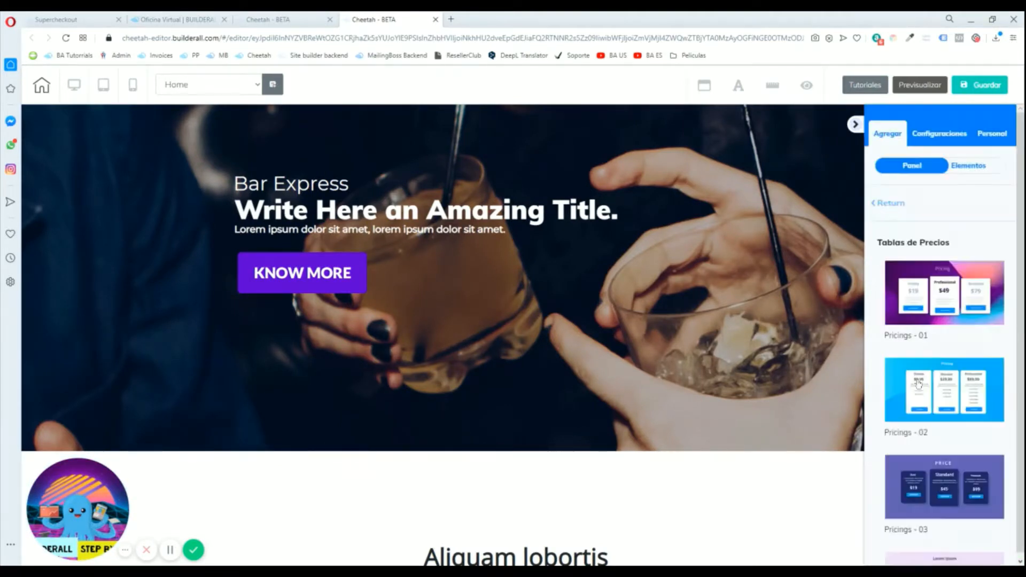
pyautogui.click(948, 315)
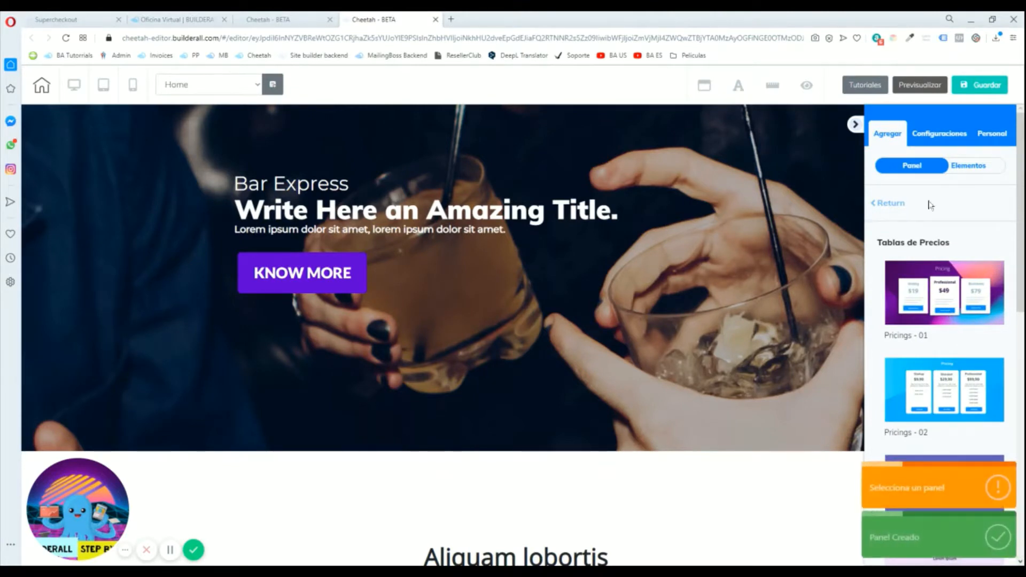
# Step: Add the Contacts - 07 template panel from the Contacto category to the page
pyautogui.click(892, 204)
pyautogui.scroll(-3, 956, 367)
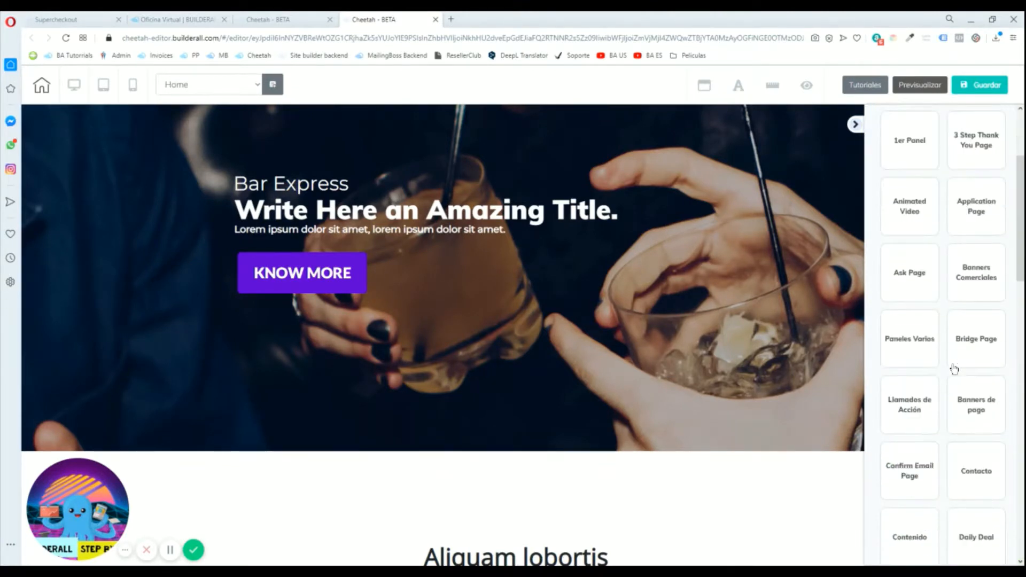
pyautogui.click(978, 462)
pyautogui.scroll(-8, 968, 385)
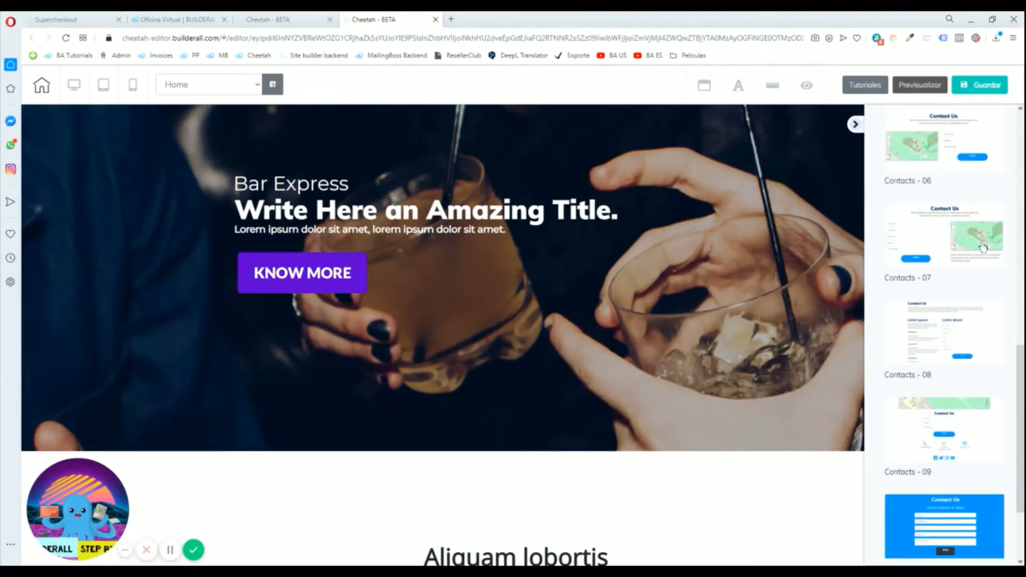
pyautogui.click(984, 246)
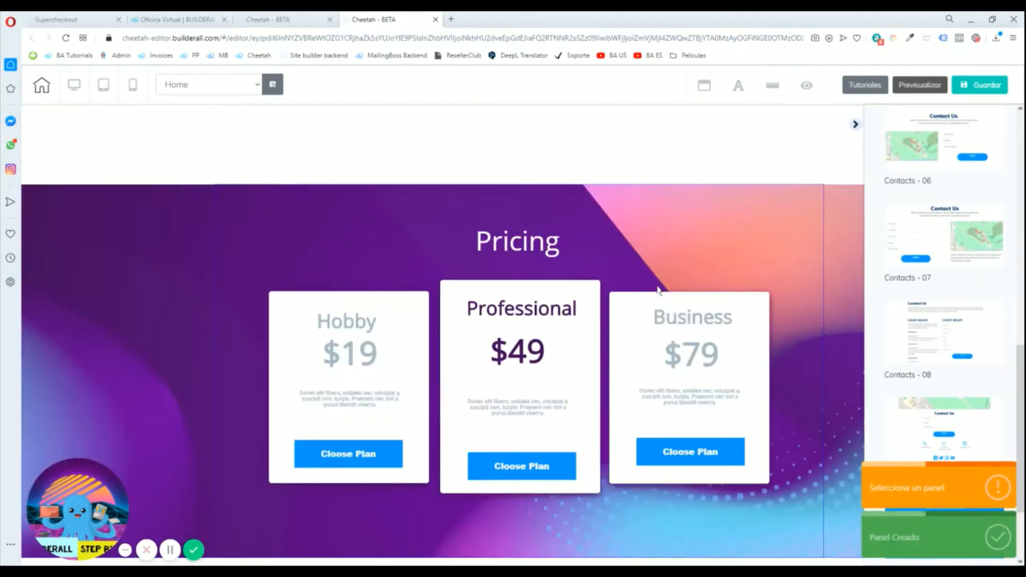
# Step: Review the assembled page, checking the bar panel's text box and the pricing and contact panels
pyautogui.scroll(15, 663, 303)
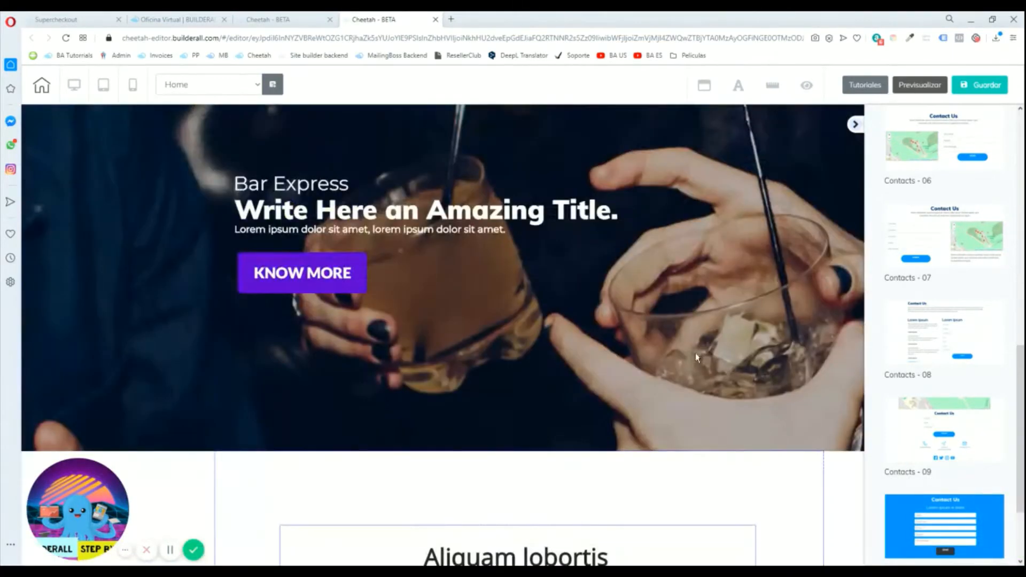
pyautogui.click(488, 176)
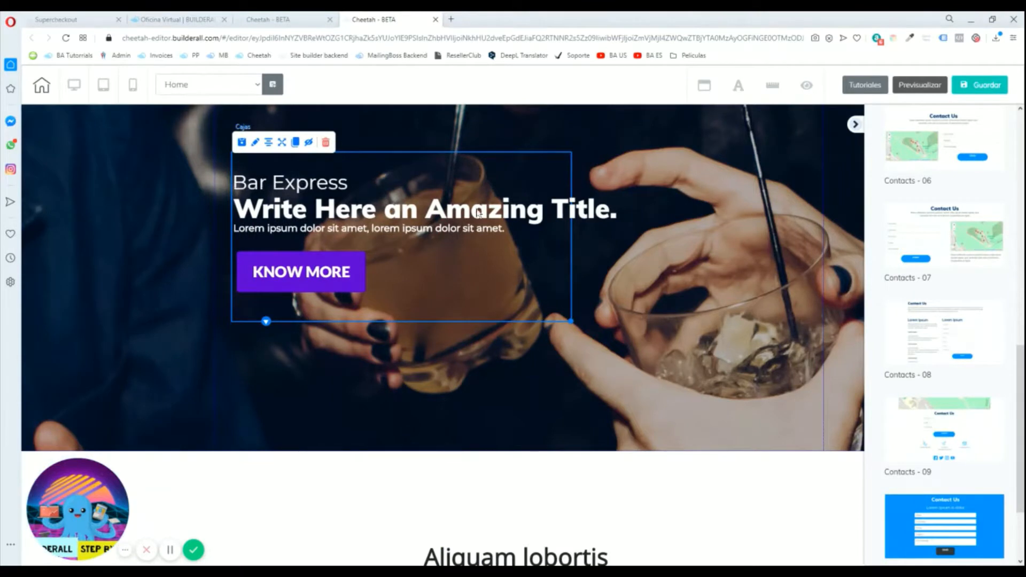
pyautogui.click(571, 315)
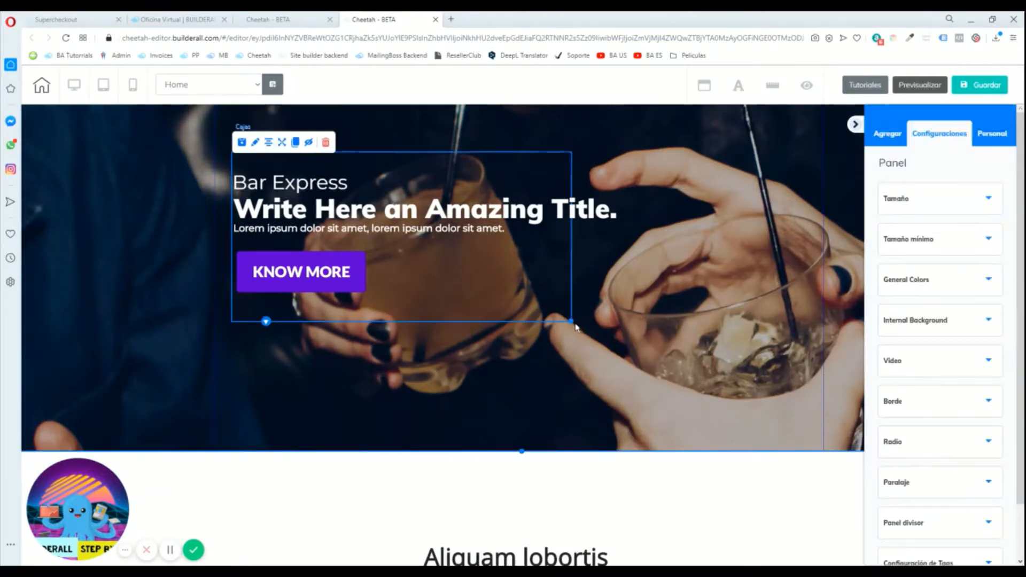
pyautogui.click(689, 331)
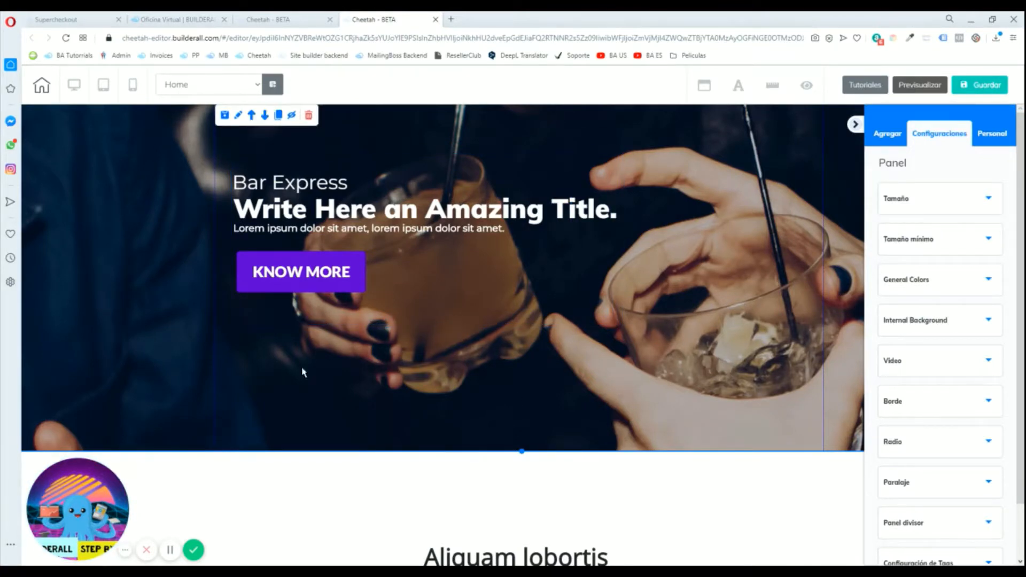
pyautogui.scroll(-10, 537, 238)
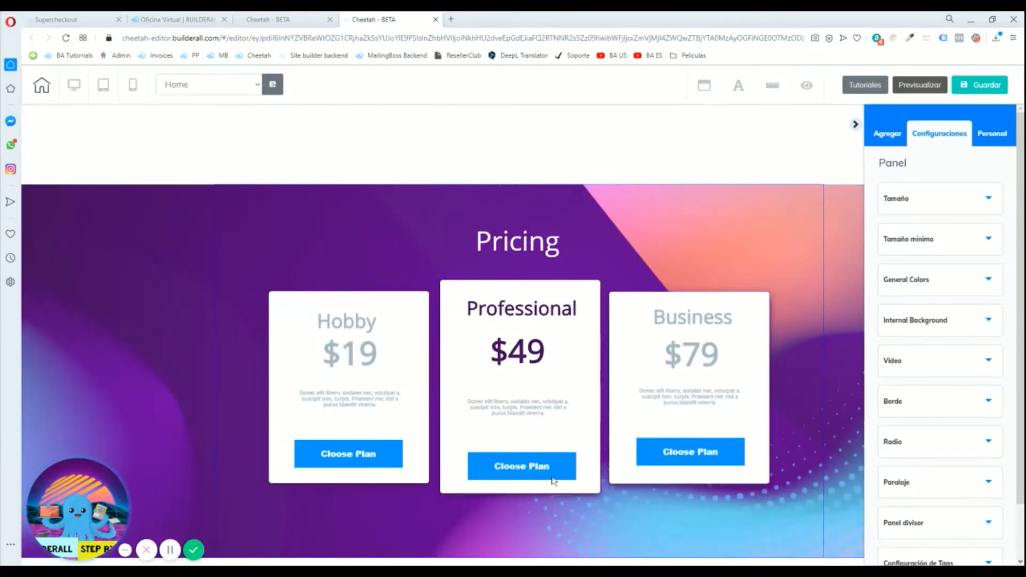
pyautogui.scroll(-6, 552, 348)
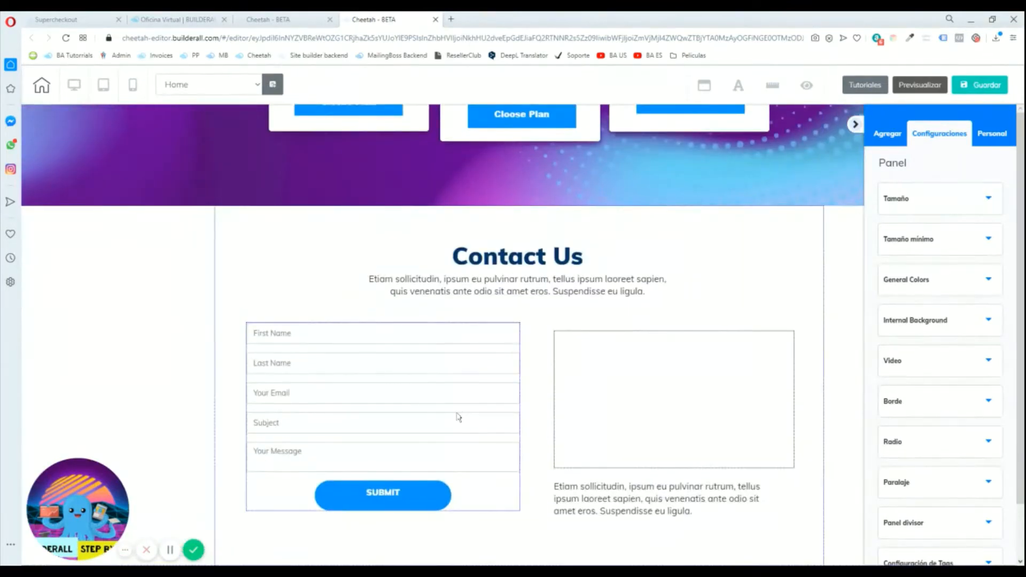
pyautogui.scroll(15, 458, 417)
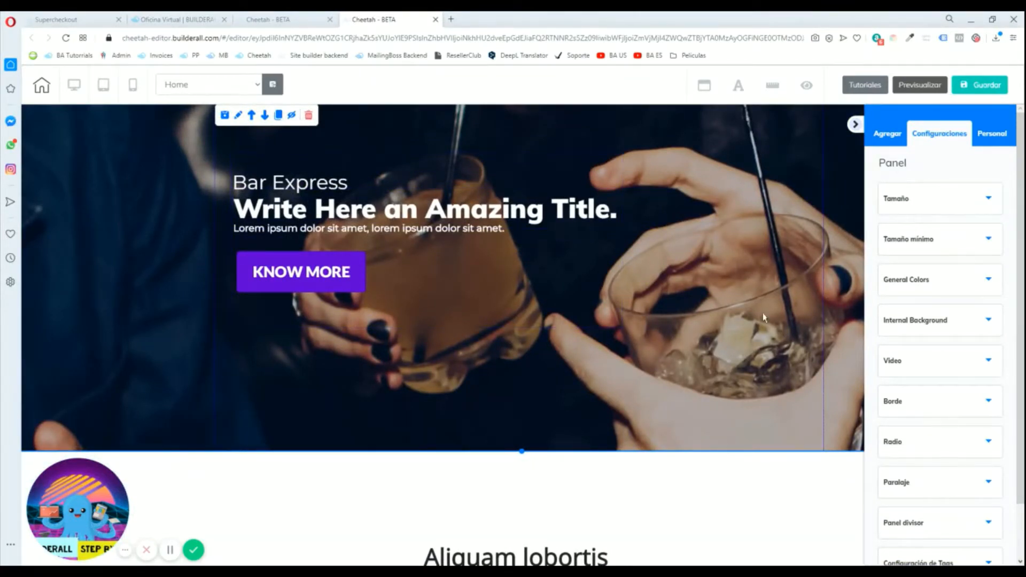
# Step: Shift the bar panel's box, with its texts and KNOW MORE button, slightly upward
pyautogui.click(569, 315)
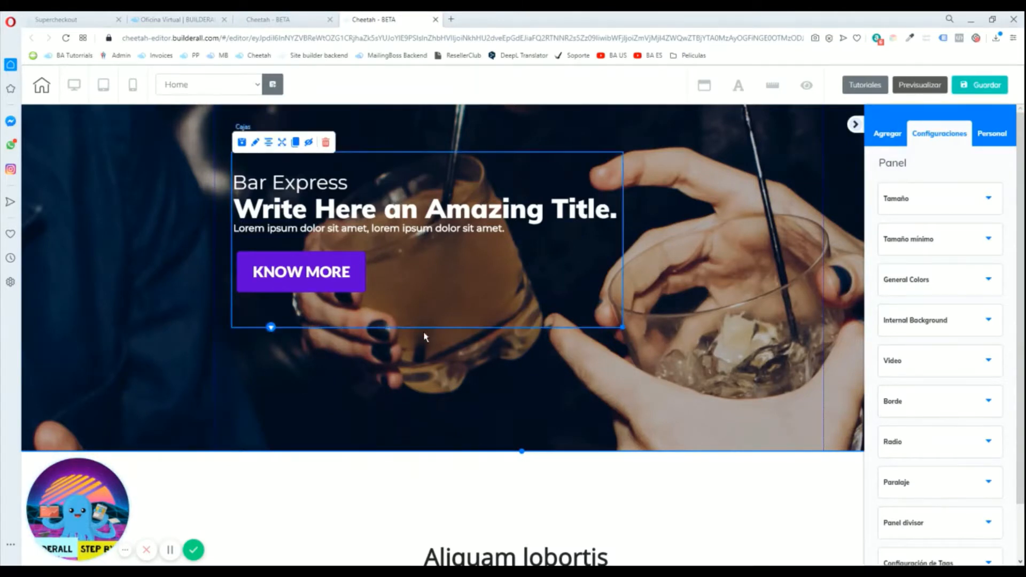
pyautogui.click(324, 188)
pyautogui.click(339, 209)
pyautogui.click(353, 230)
pyautogui.click(330, 264)
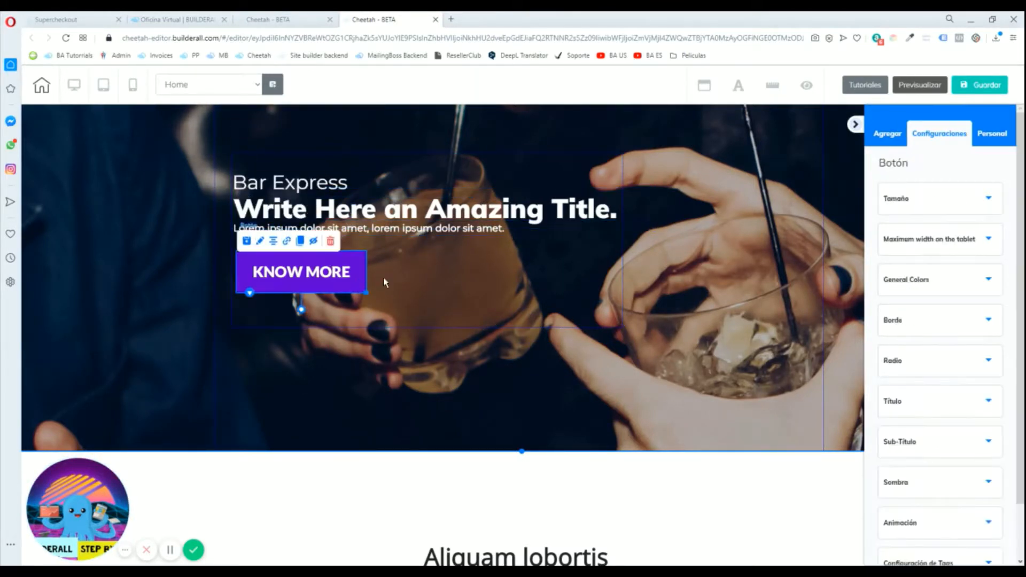
pyautogui.click(456, 286)
pyautogui.moveTo(456, 287)
pyautogui.mouseDown()
pyautogui.moveTo(478, 260)
pyautogui.moveTo(493, 324)
pyautogui.moveTo(453, 275)
pyautogui.mouseUp()
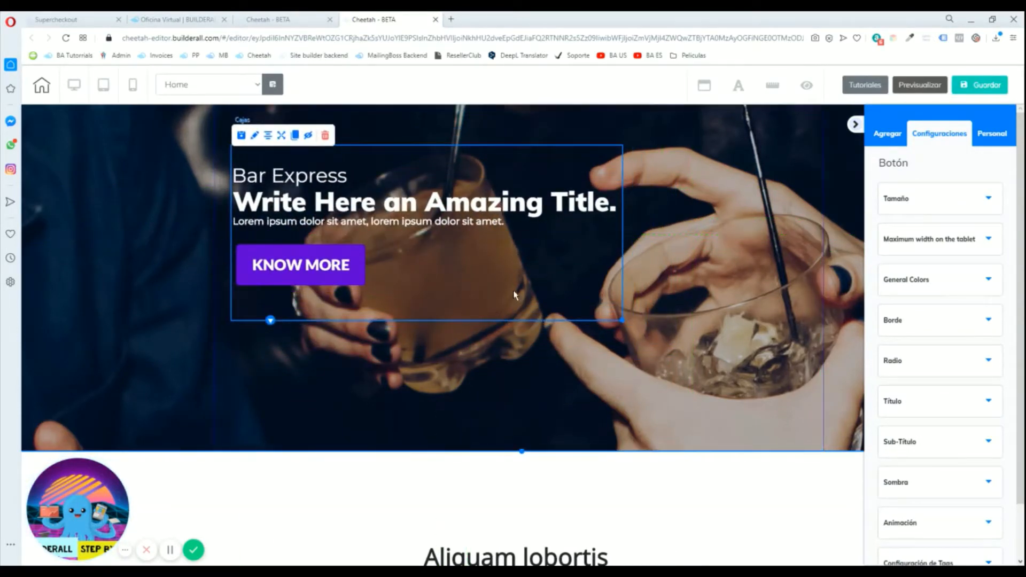
# Step: Take the KNOW MORE button, the lorem ipsum text and the title out of the bar panel's box, and raise the box above them
pyautogui.moveTo(321, 257); pyautogui.dragTo(354, 371)
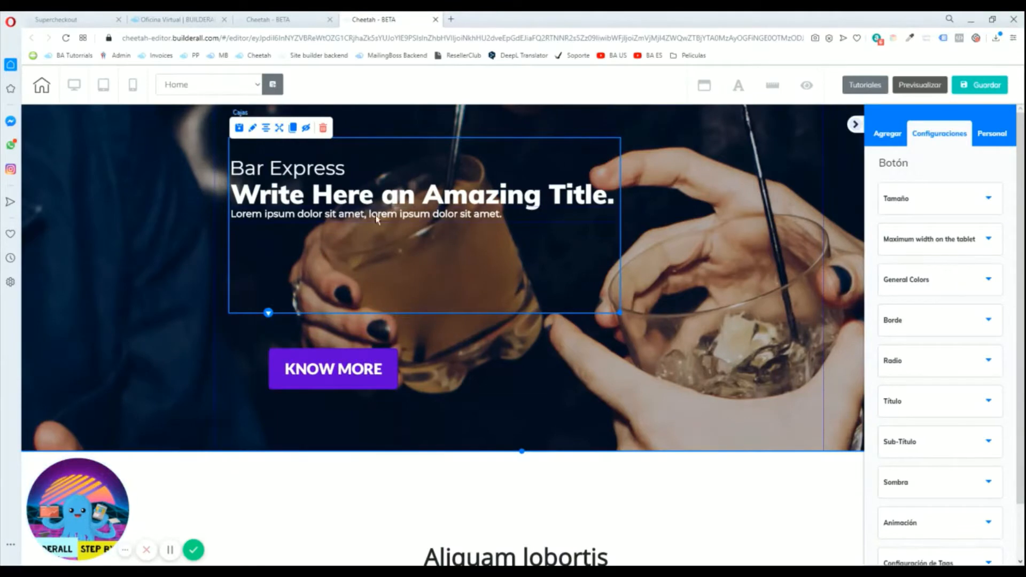
pyautogui.click(377, 218)
pyautogui.click(395, 230)
pyautogui.click(409, 221)
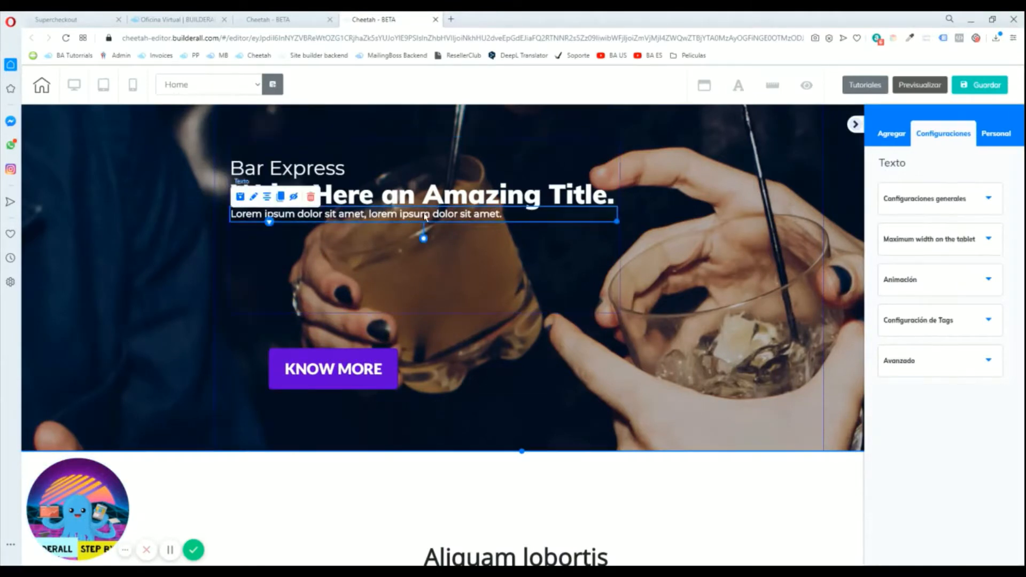
pyautogui.moveTo(409, 221); pyautogui.dragTo(404, 335)
pyautogui.moveTo(438, 257); pyautogui.dragTo(443, 201)
# Step: Lower the box behind the loose elements, put only the KNOW MORE button back in it, and shift the box to the panel's upper right
pyautogui.moveTo(443, 139); pyautogui.dragTo(431, 284)
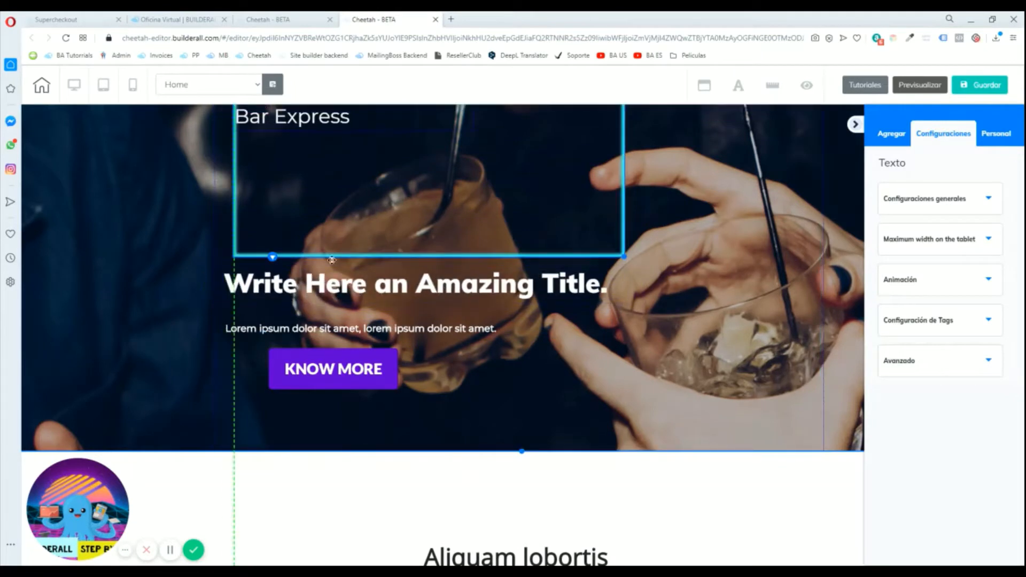
pyautogui.click(424, 187)
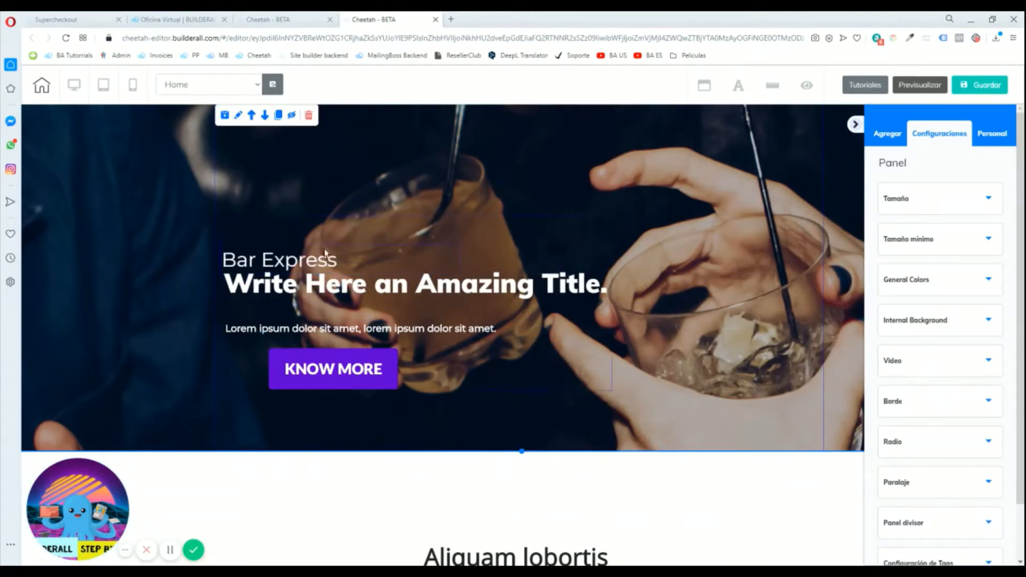
pyautogui.click(398, 284)
pyautogui.moveTo(389, 364); pyautogui.dragTo(412, 344)
pyautogui.moveTo(518, 366); pyautogui.dragTo(798, 231)
pyautogui.click(400, 308)
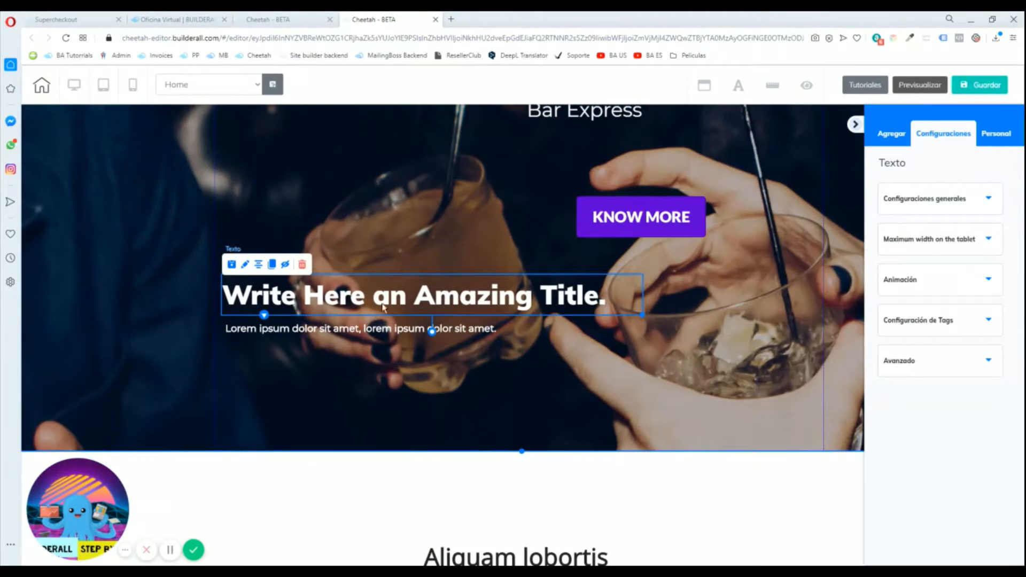
pyautogui.click(473, 350)
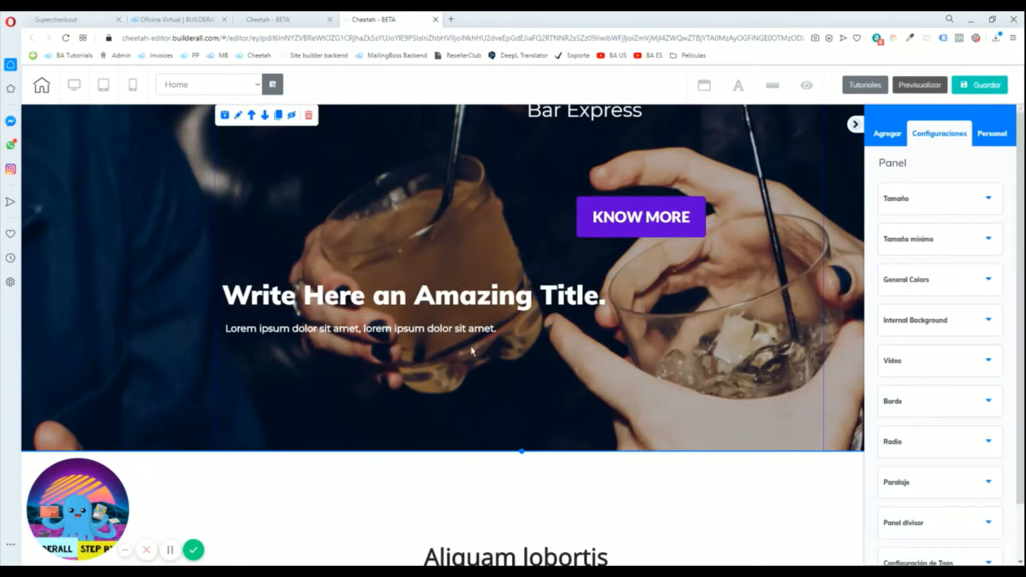
pyautogui.moveTo(453, 305); pyautogui.dragTo(439, 299)
pyautogui.click(439, 299)
# Step: Place the title and lorem ipsum text back inside the box, and bring the box back to the left part of the bar panel
pyautogui.moveTo(646, 234); pyautogui.dragTo(525, 407)
pyautogui.moveTo(340, 291); pyautogui.dragTo(557, 310)
pyautogui.moveTo(331, 329); pyautogui.dragTo(550, 343)
pyautogui.moveTo(586, 280); pyautogui.dragTo(610, 289)
pyautogui.moveTo(720, 248); pyautogui.dragTo(566, 192)
pyautogui.moveTo(411, 244); pyautogui.dragTo(369, 200)
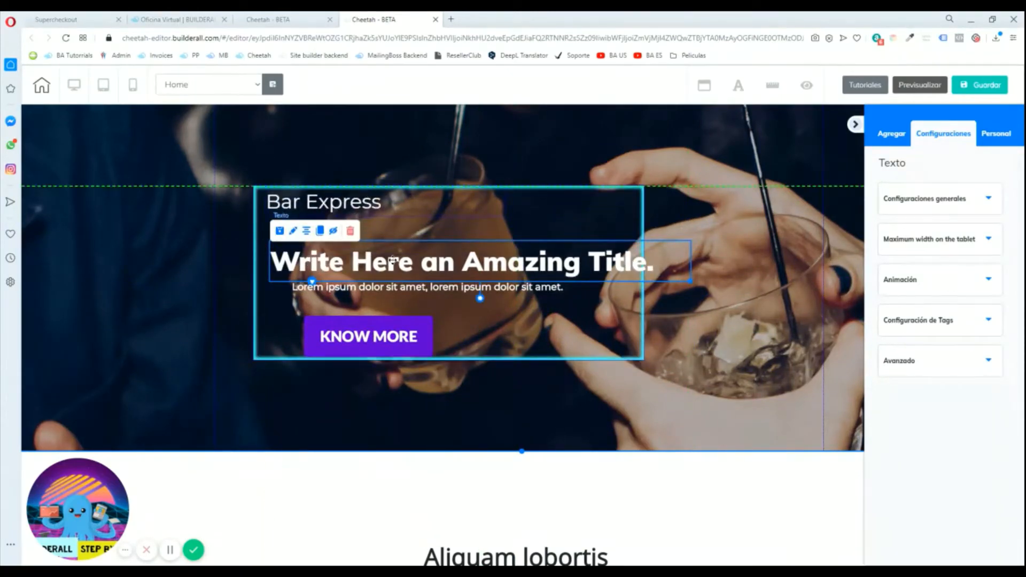
# Step: Tidy the title, lorem ipsum text and KNOW MORE button under Bar Express, and settle the box near its original place
pyautogui.moveTo(417, 269); pyautogui.dragTo(407, 241)
pyautogui.moveTo(432, 289); pyautogui.dragTo(408, 268)
pyautogui.moveTo(390, 326); pyautogui.dragTo(360, 306)
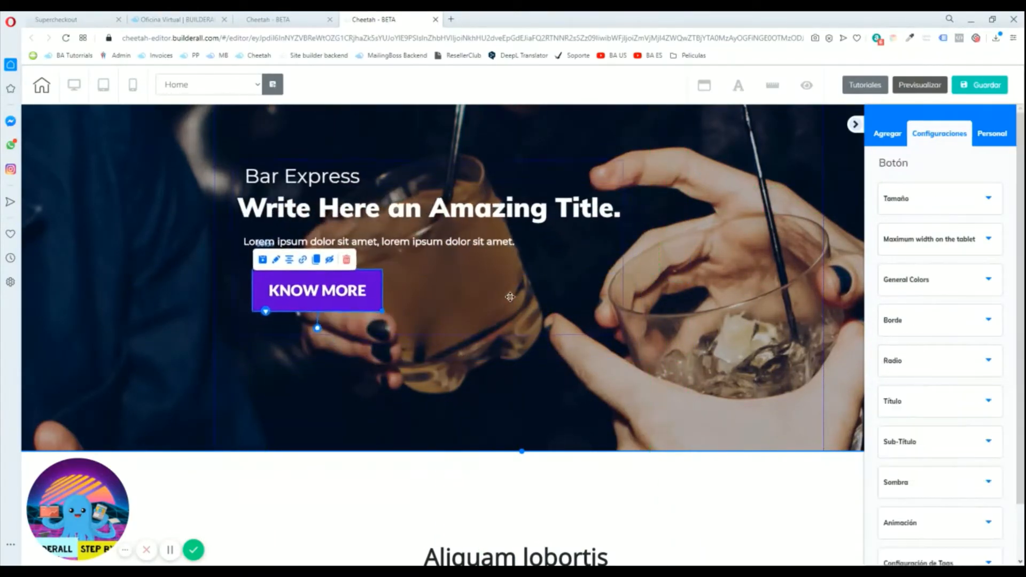
pyautogui.click(531, 353)
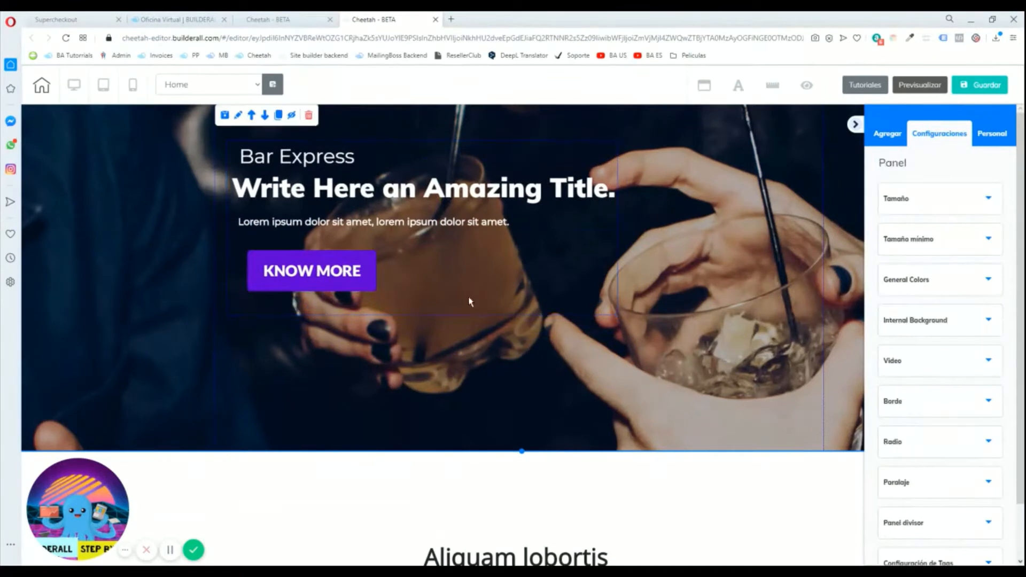
pyautogui.click(492, 274)
pyautogui.click(514, 343)
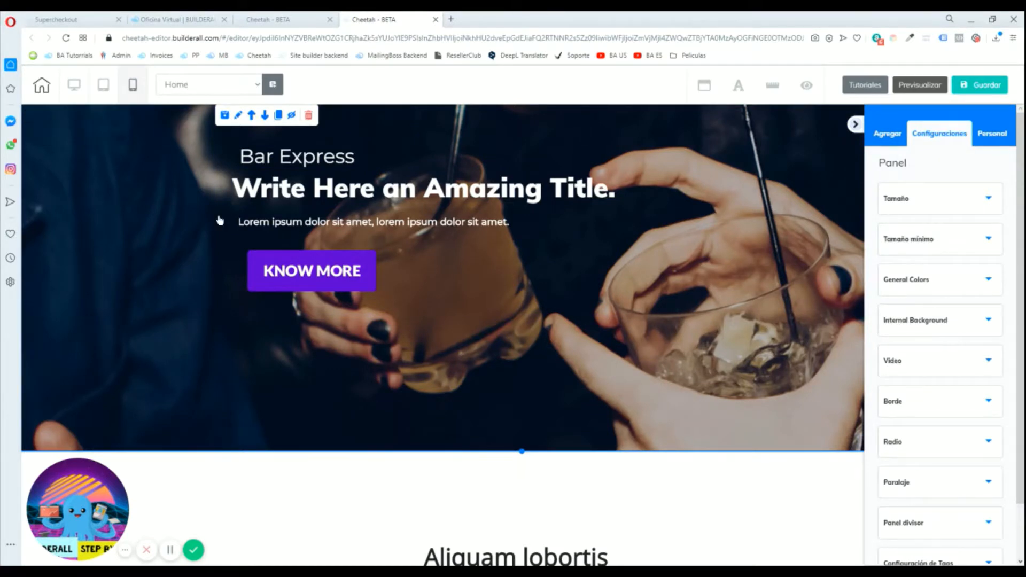
# Step: Switch to the mobile view and move the Write Here an Amazing Title text above the KNOW MORE button
pyautogui.click(132, 85)
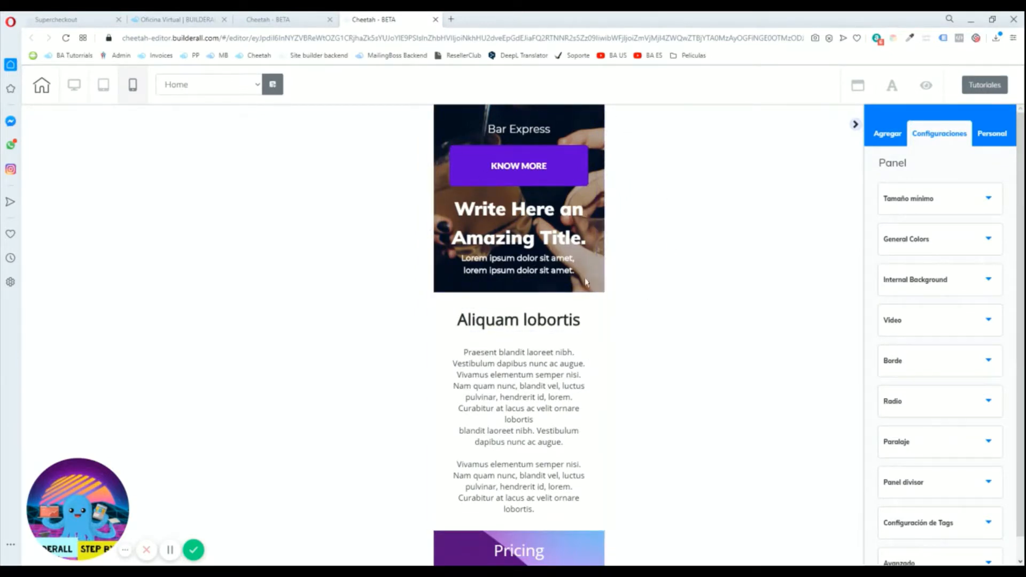
pyautogui.click(598, 245)
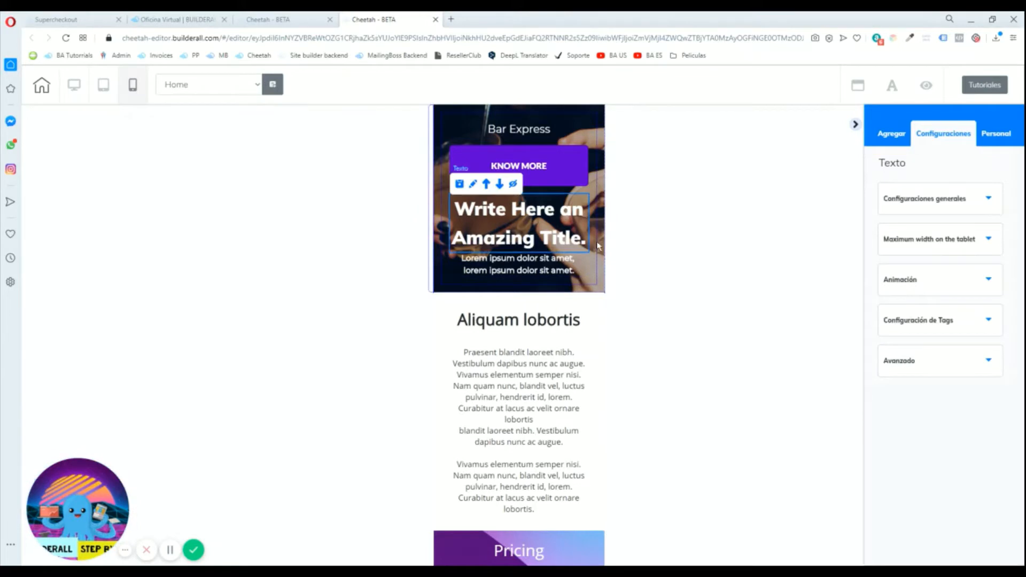
pyautogui.click(447, 127)
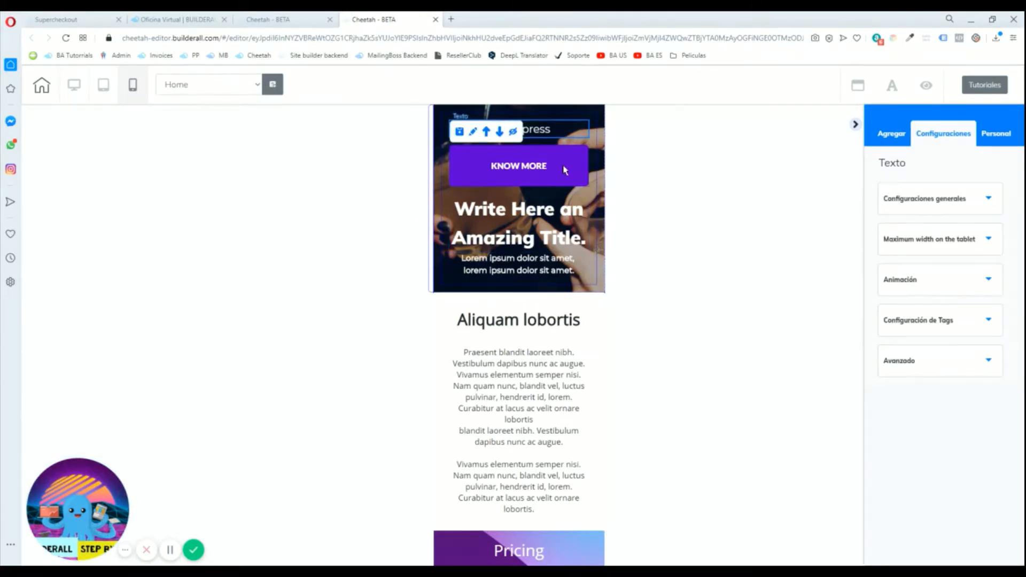
pyautogui.click(565, 170)
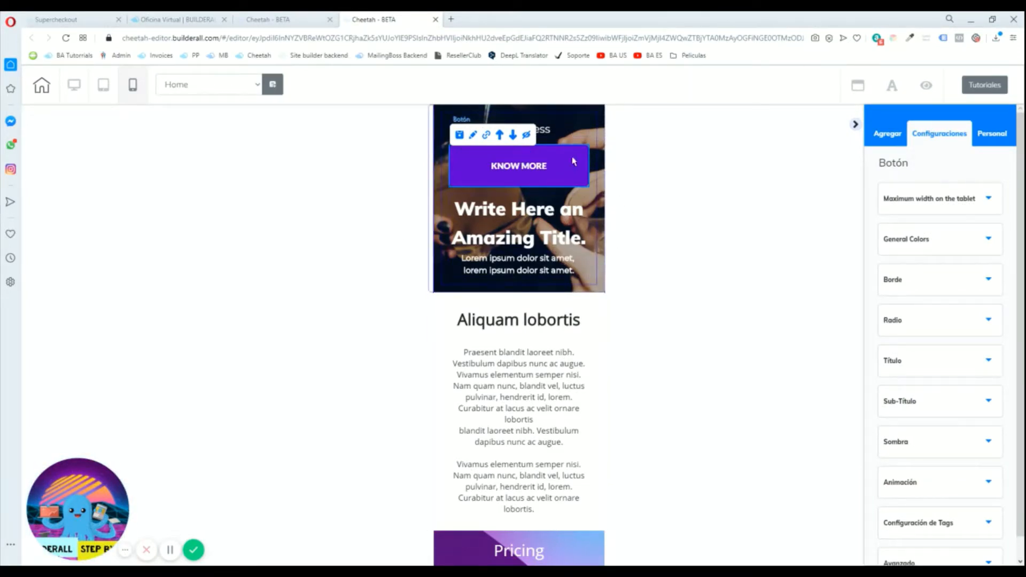
pyautogui.click(564, 223)
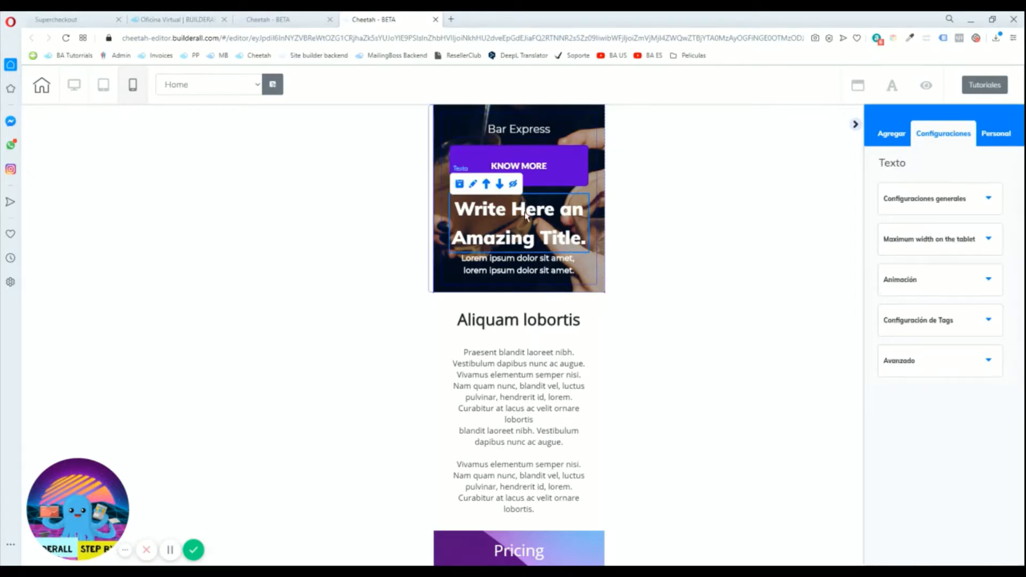
pyautogui.click(487, 183)
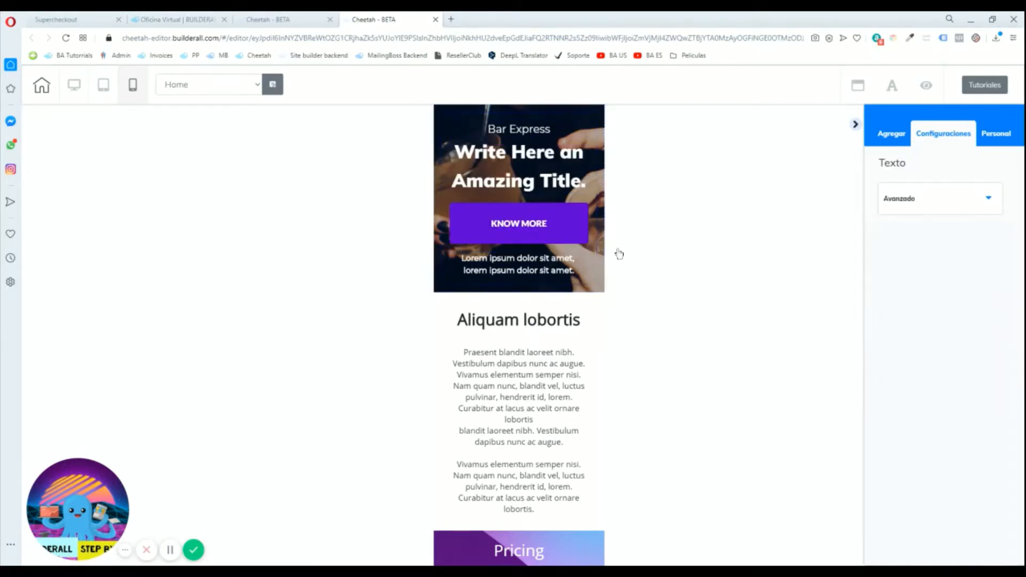
pyautogui.click(532, 263)
pyautogui.click(486, 241)
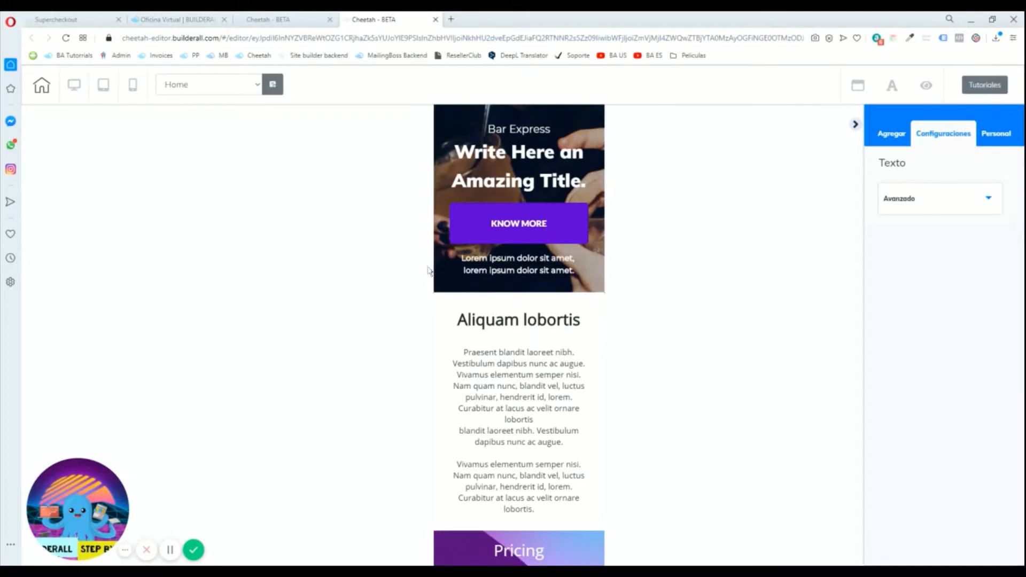
# Step: Return to the desktop view and lower the paragraph under the Aliquam lobortis heading to leave a gap between them
pyautogui.scroll(-2, 513, 241)
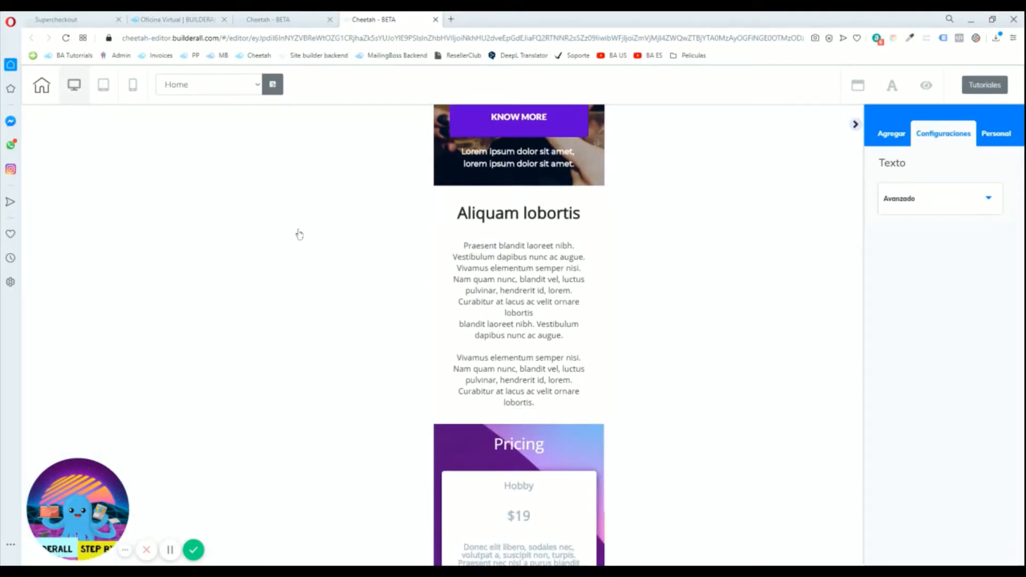
pyautogui.scroll(11, 609, 306)
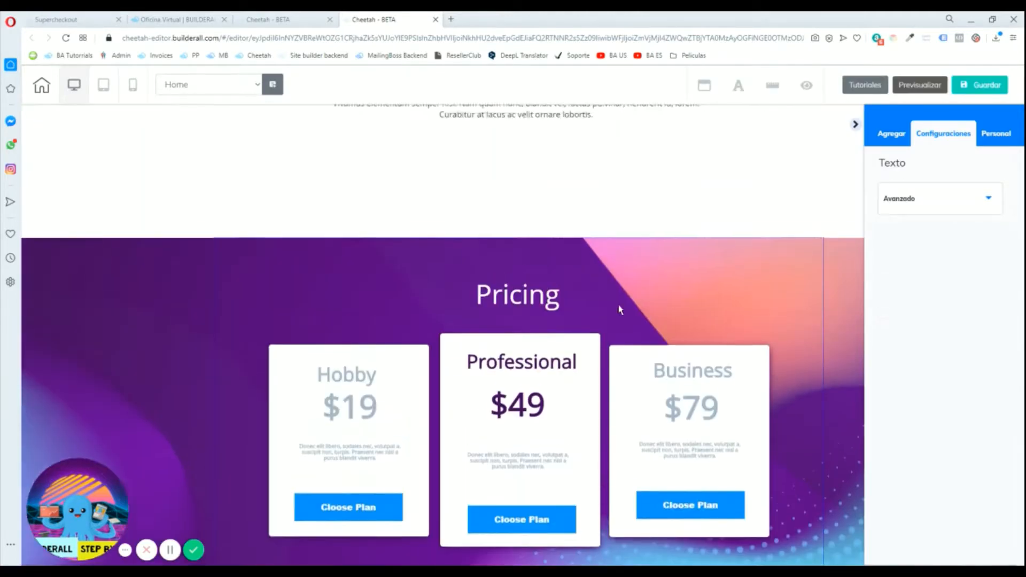
pyautogui.scroll(-3, 611, 295)
pyautogui.moveTo(720, 248); pyautogui.dragTo(726, 218)
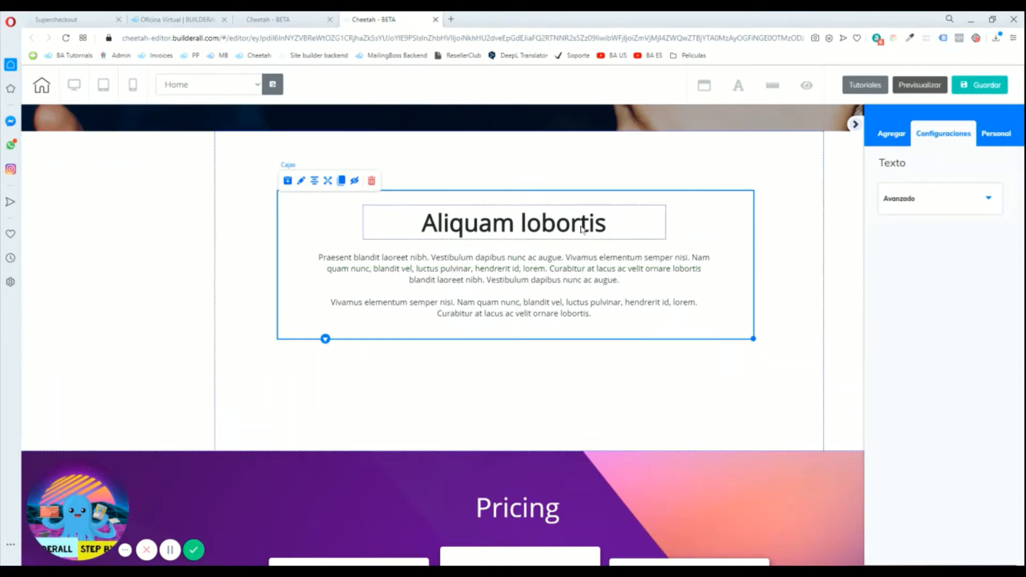
pyautogui.moveTo(576, 266); pyautogui.dragTo(727, 289)
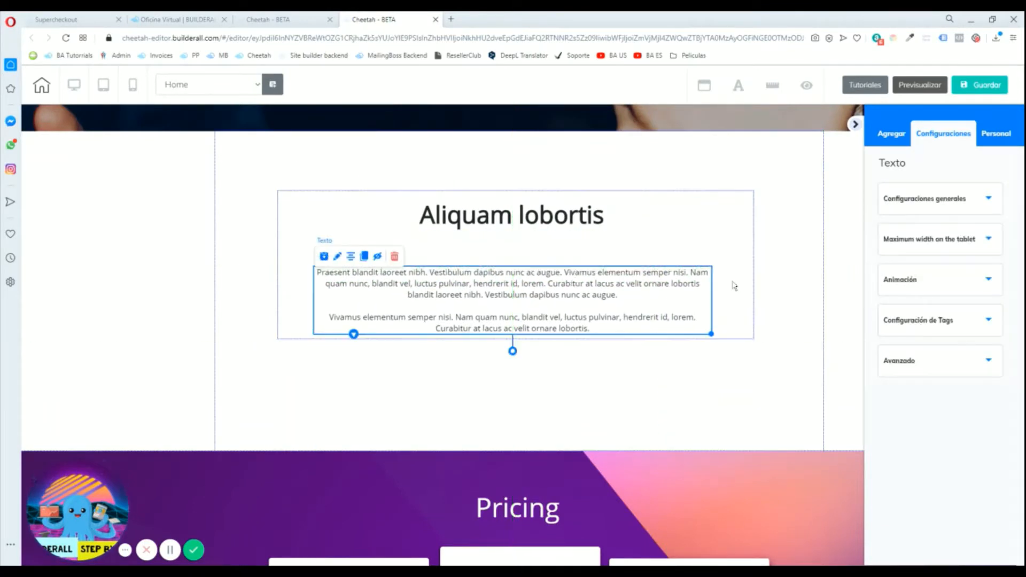
pyautogui.moveTo(647, 321); pyautogui.dragTo(649, 379)
# Step: Add a Título H5 text element between the Aliquam lobortis heading and its paragraph
pyautogui.click(891, 134)
pyautogui.click(981, 168)
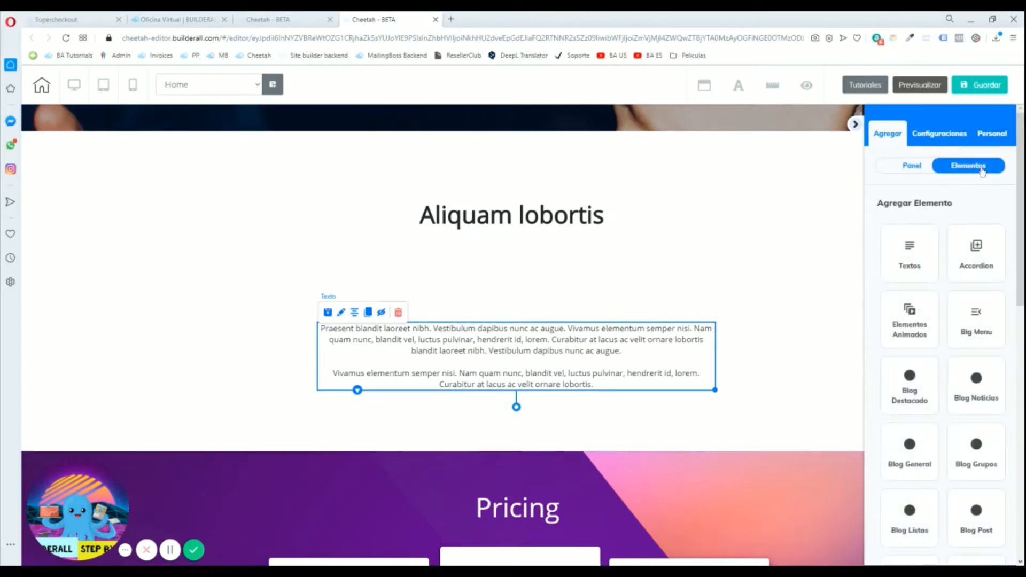
pyautogui.click(944, 265)
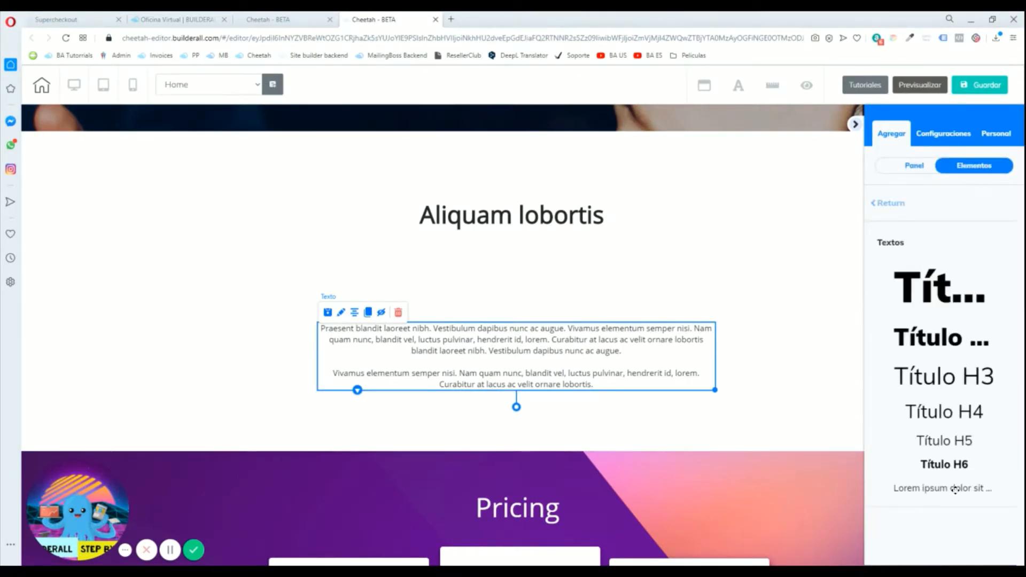
pyautogui.moveTo(943, 440); pyautogui.dragTo(508, 277)
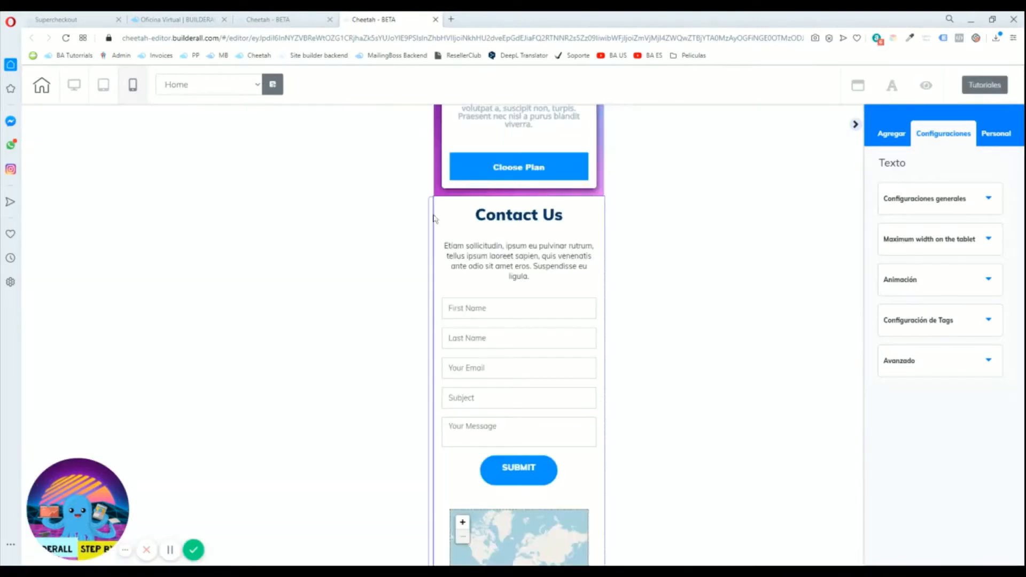
# Step: In the mobile view, move the Título H5 text up to directly below the Aliquam lobortis heading
pyautogui.scroll(10, 625, 281)
pyautogui.scroll(1, 632, 298)
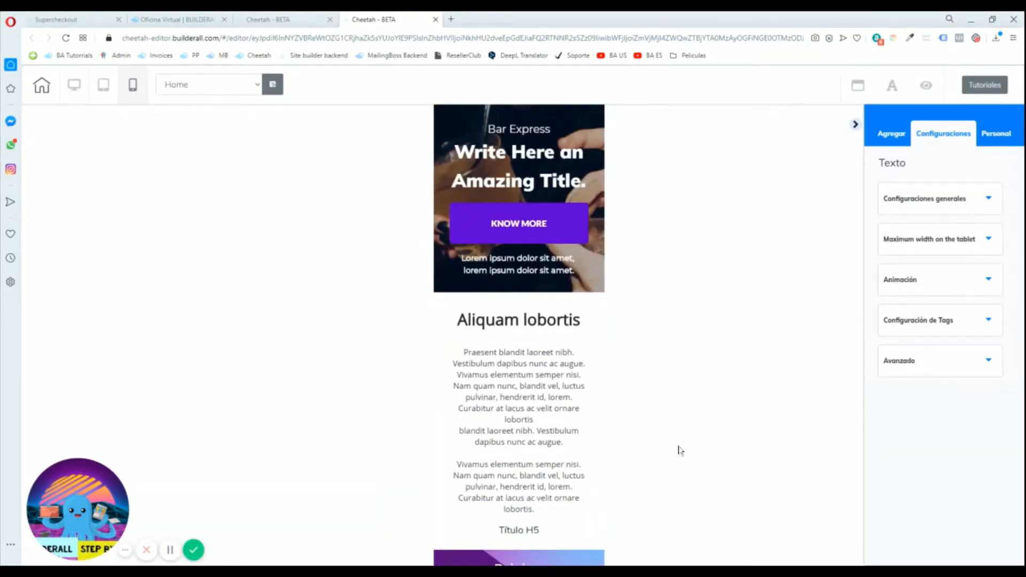
pyautogui.scroll(-2, 680, 450)
pyautogui.scroll(1, 679, 451)
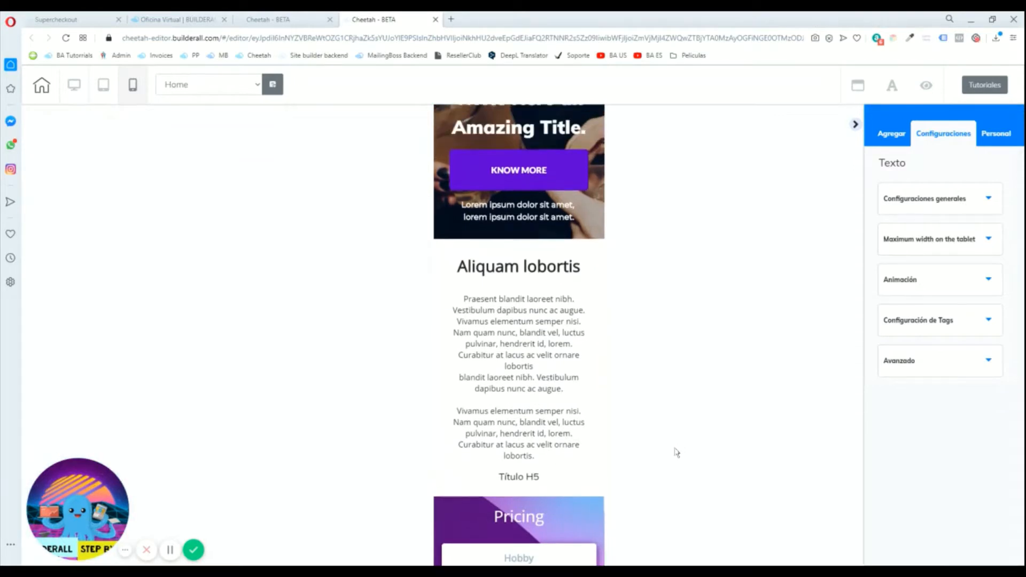
pyautogui.click(528, 480)
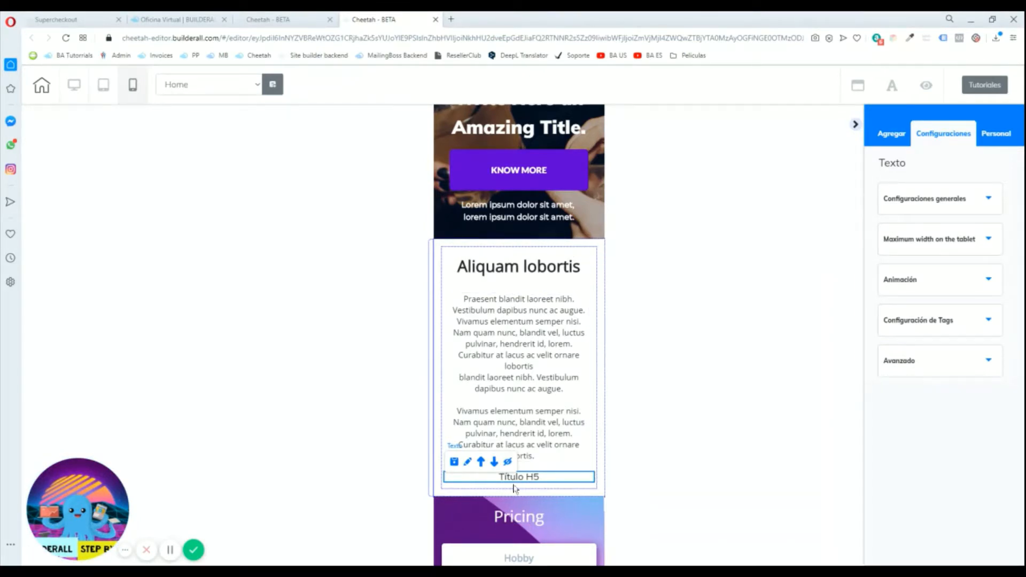
pyautogui.click(481, 462)
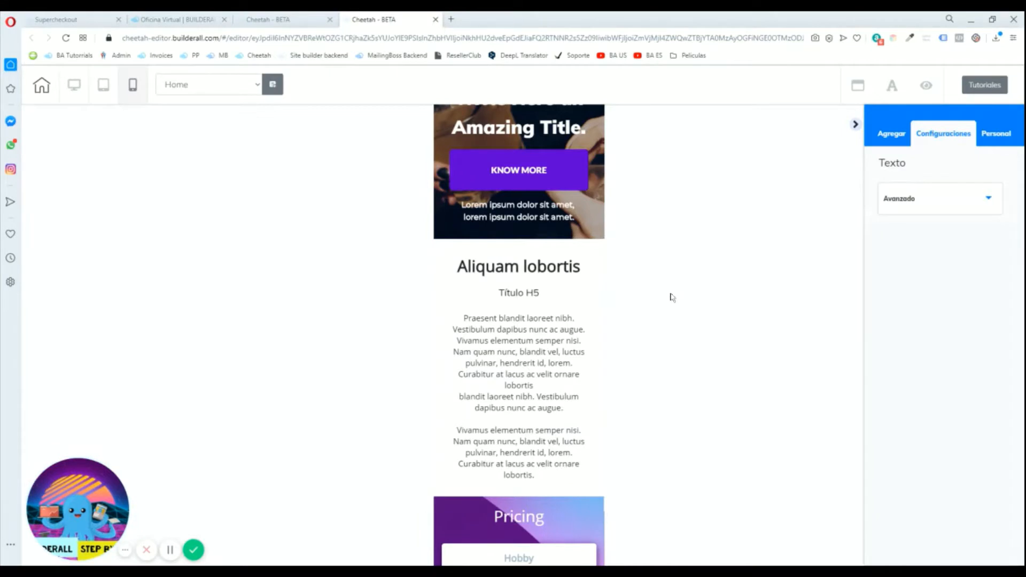
pyautogui.scroll(1, 673, 312)
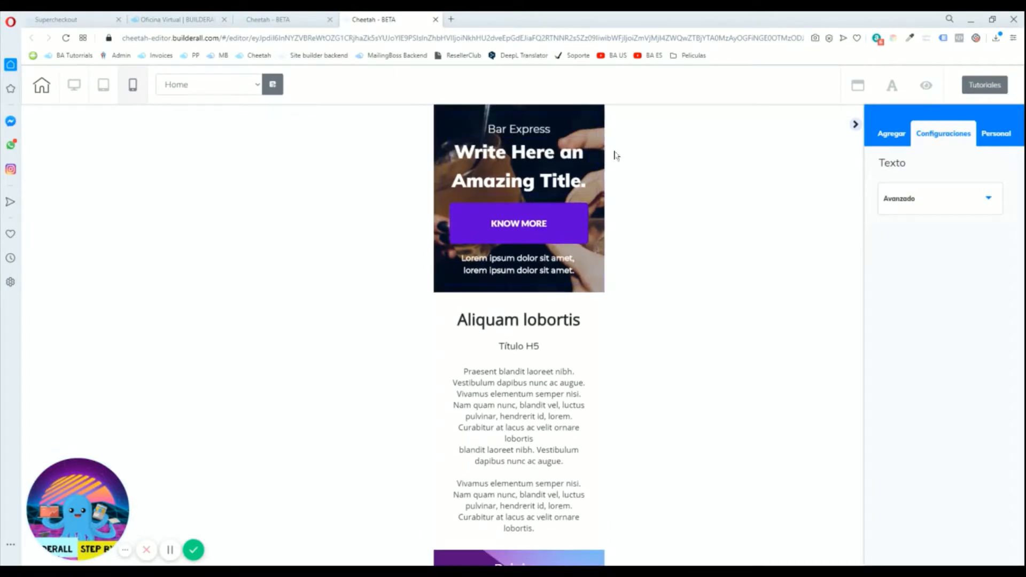
# Step: Inspect the Aliquam lobortis heading and its paragraph in the mobile layout
pyautogui.scroll(-2, 647, 315)
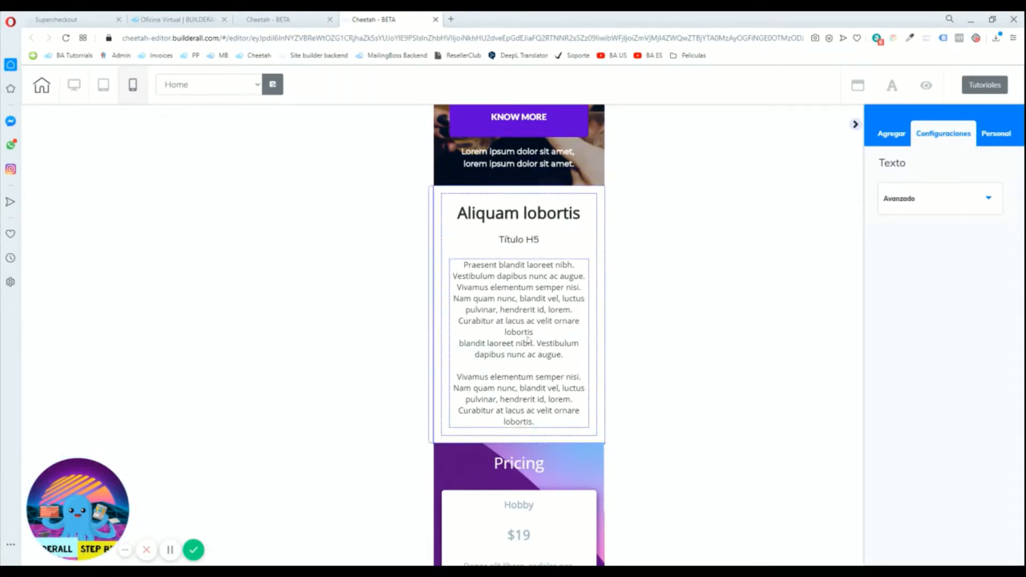
pyautogui.click(509, 218)
pyautogui.click(536, 298)
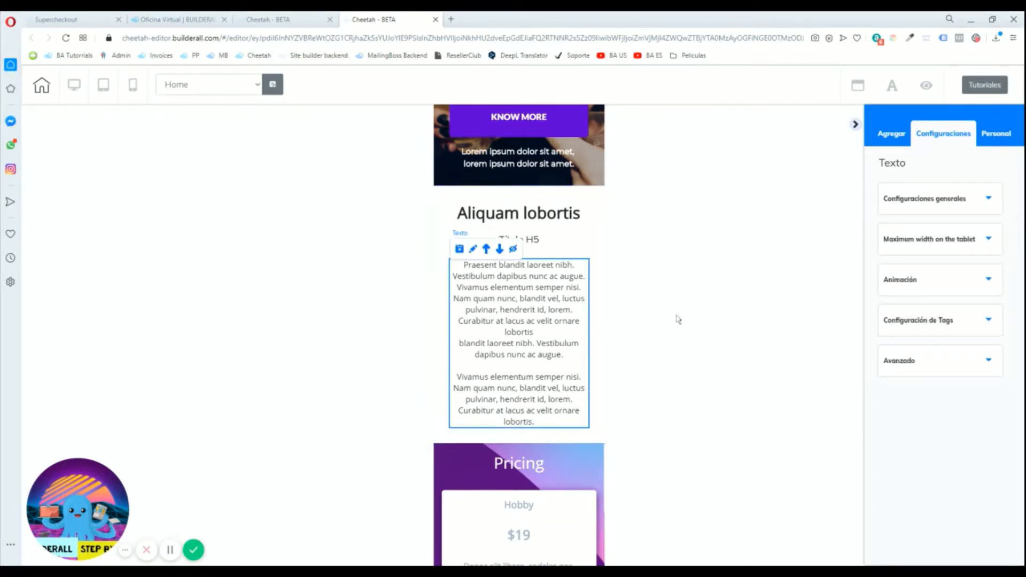
pyautogui.click(563, 219)
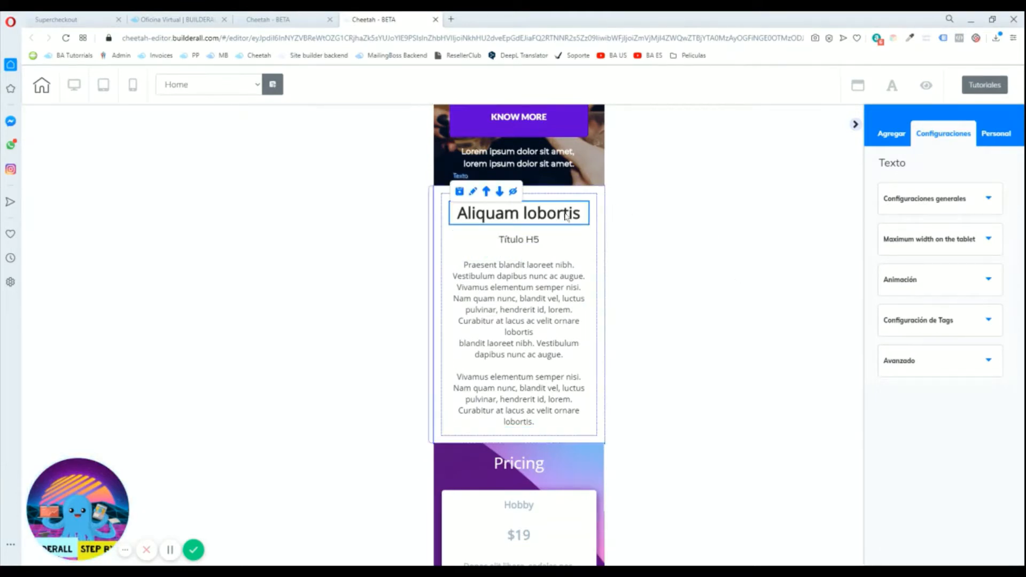
# Step: Check the placement of the paragraph and the Título H5 text beneath the Aliquam lobortis heading in the mobile layout
pyautogui.click(515, 264)
pyautogui.click(537, 245)
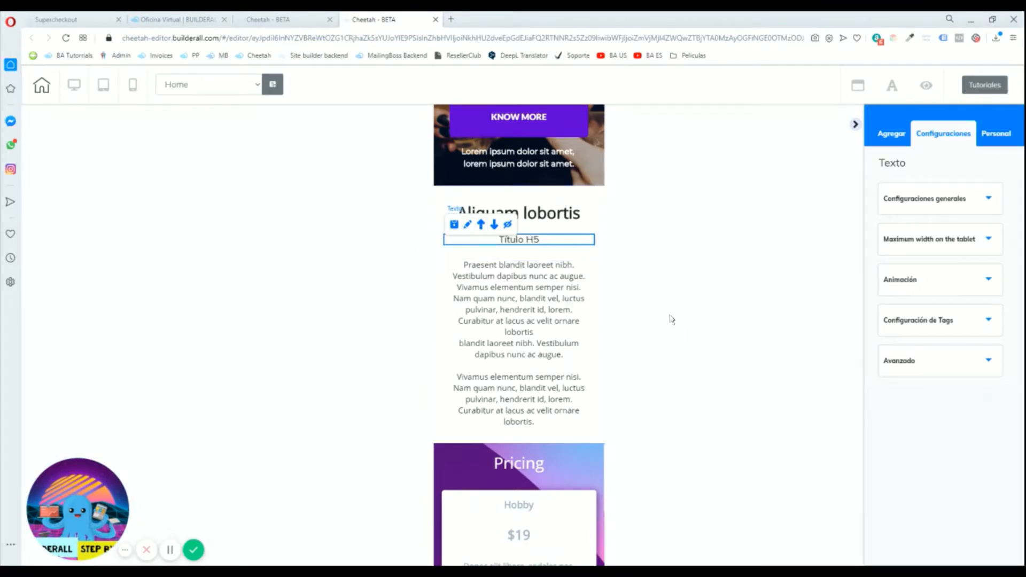
pyautogui.scroll(-4, 671, 319)
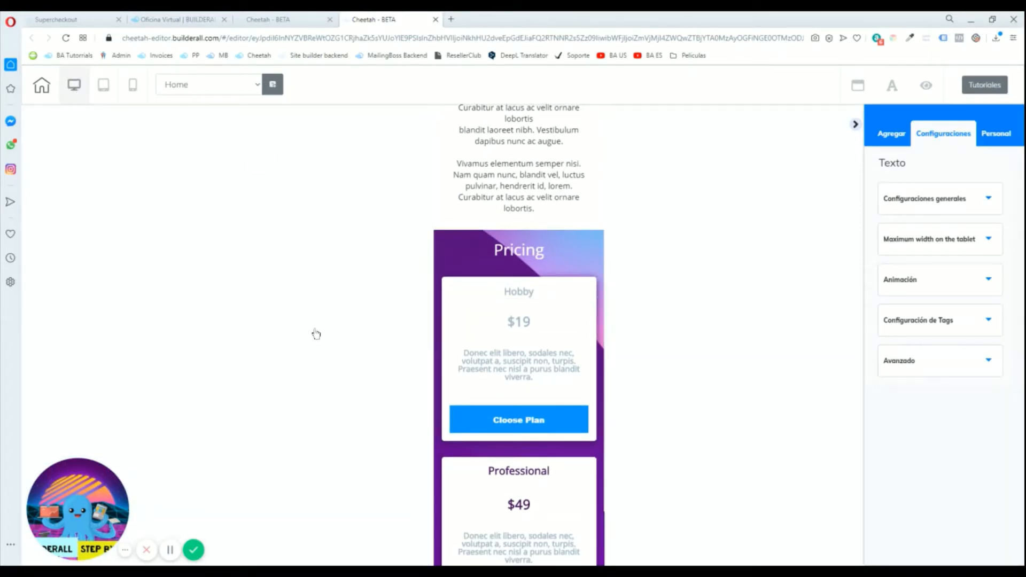
# Step: Return to the desktop view and reposition the Hobby, Professional and Business pricing boxes, keeping the outer two level with similar gaps
pyautogui.scroll(8, 323, 345)
pyautogui.scroll(-2, 324, 346)
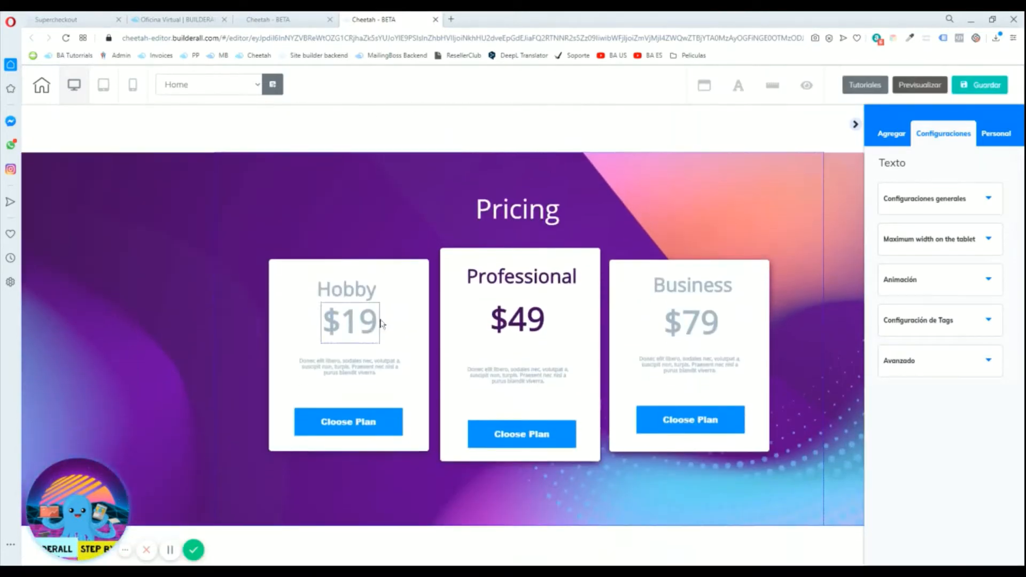
pyautogui.click(367, 226)
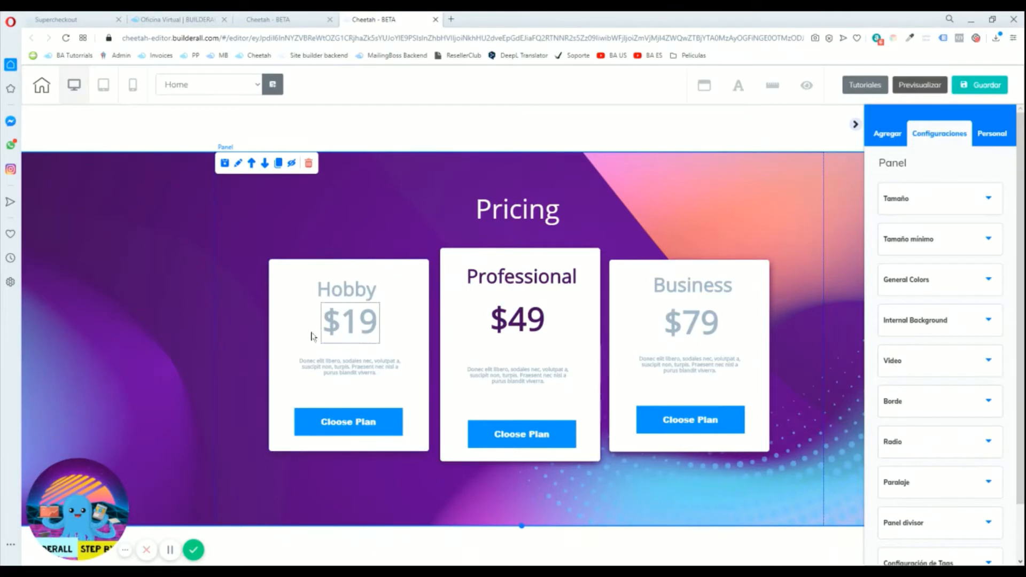
pyautogui.click(420, 275)
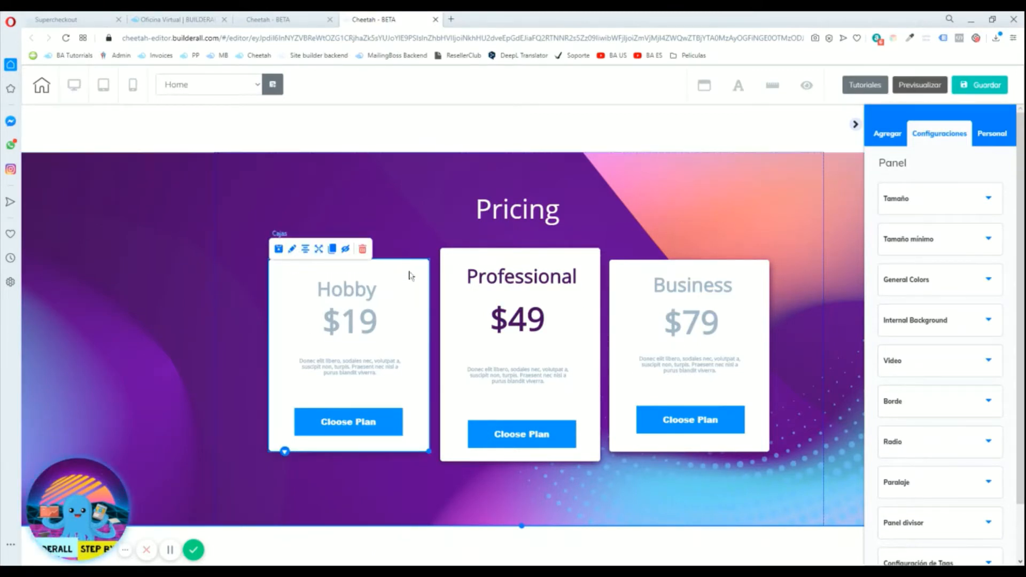
pyautogui.moveTo(408, 273); pyautogui.dragTo(408, 275)
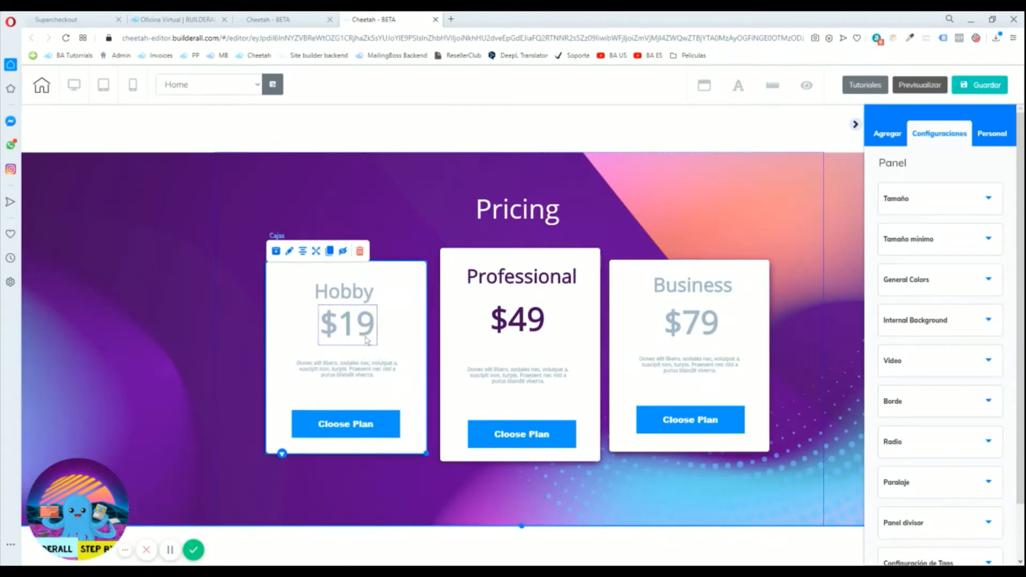
pyautogui.moveTo(360, 421); pyautogui.dragTo(597, 347)
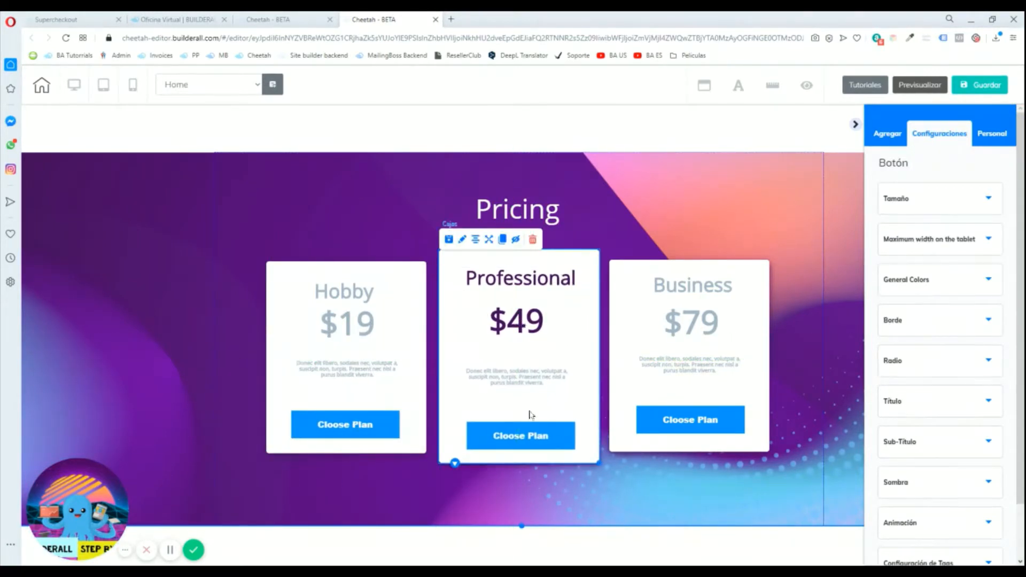
pyautogui.moveTo(763, 323); pyautogui.dragTo(780, 354)
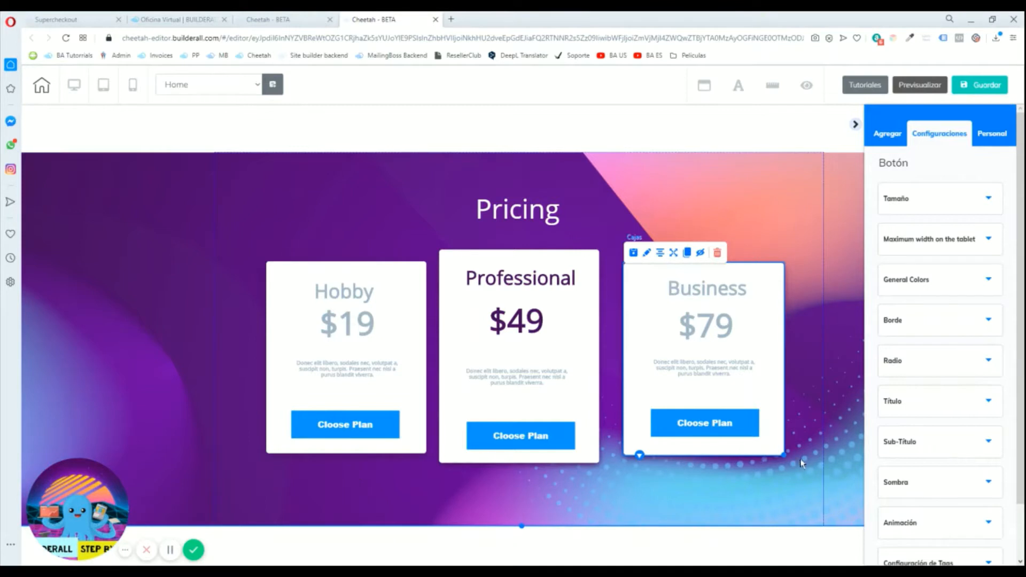
pyautogui.click(420, 273)
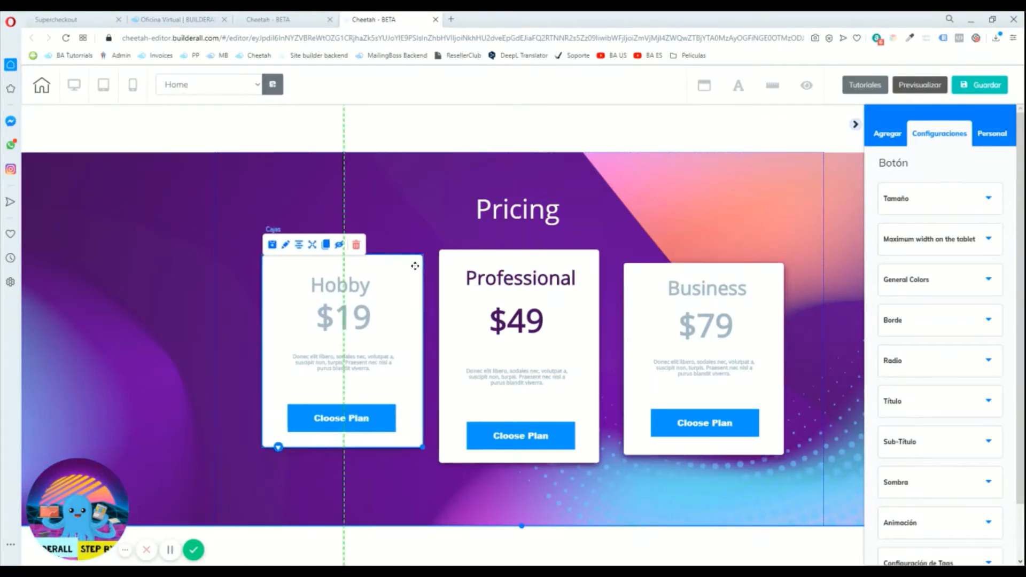
pyautogui.click(595, 264)
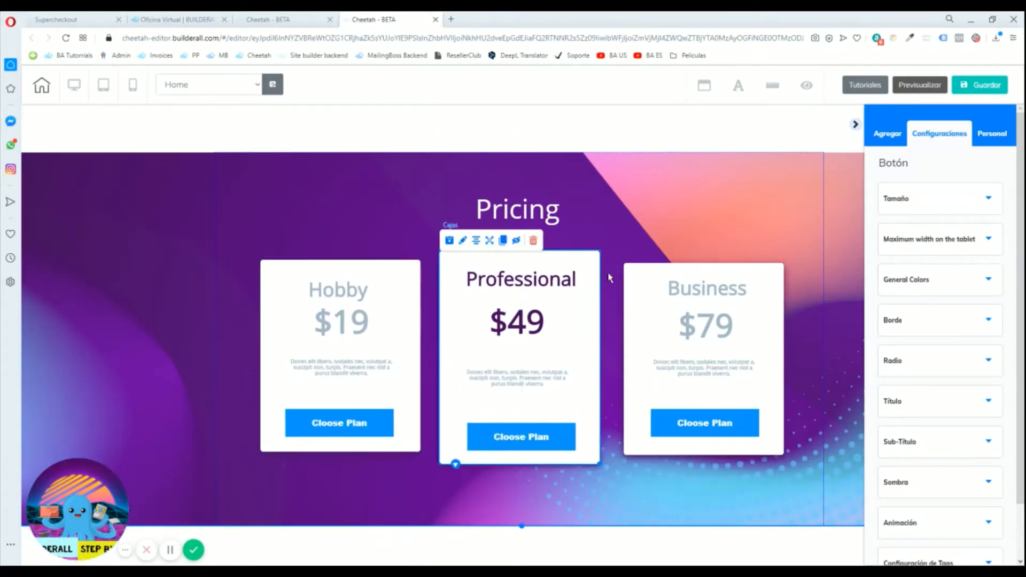
pyautogui.click(770, 276)
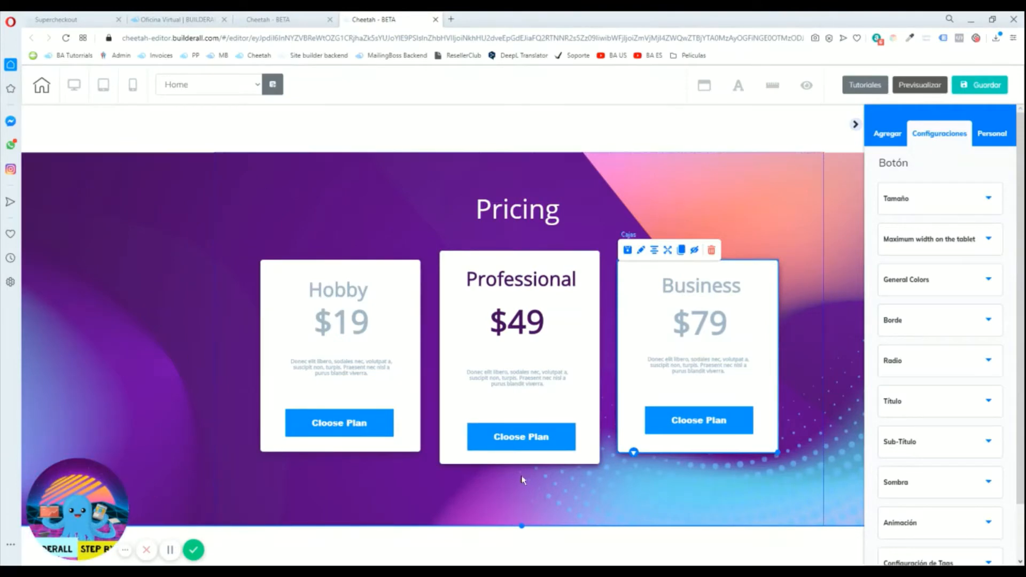
# Step: Switch to the mobile view and examine the stacking order of the pricing boxes, the Contact Us section and the upper panels
pyautogui.scroll(-3, 476, 387)
pyautogui.scroll(2, 373, 243)
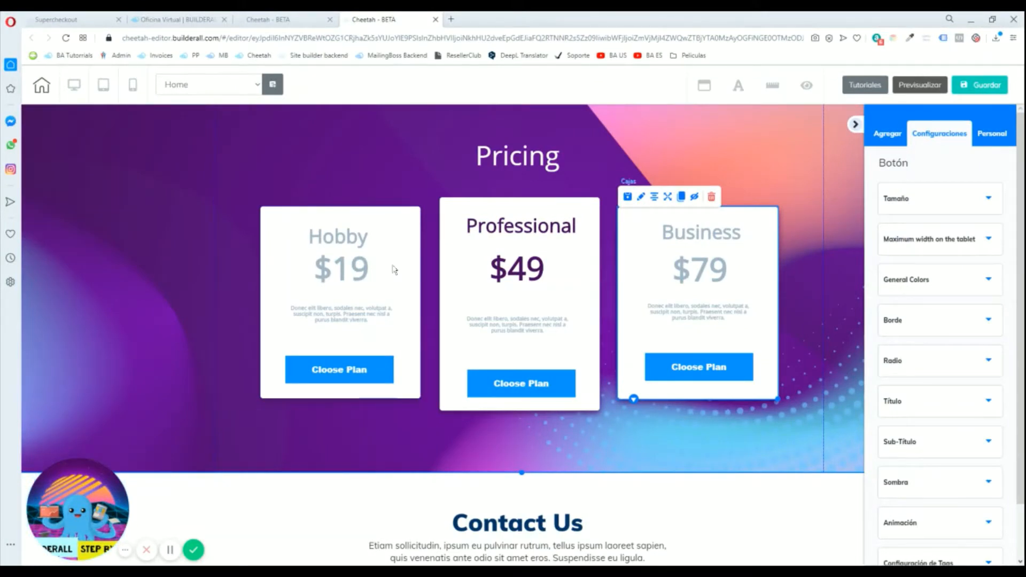
pyautogui.scroll(1, 297, 249)
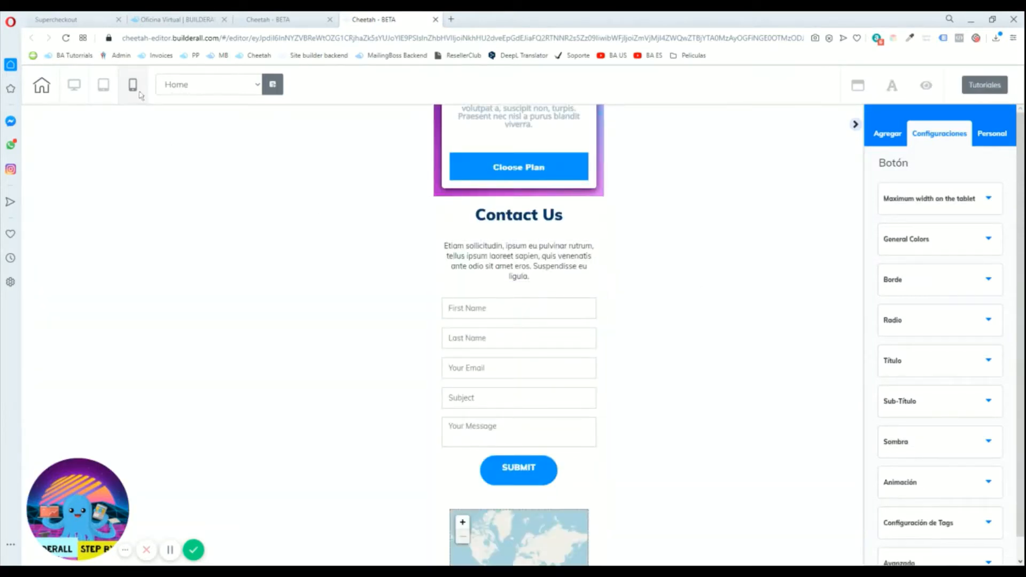
pyautogui.scroll(4, 655, 252)
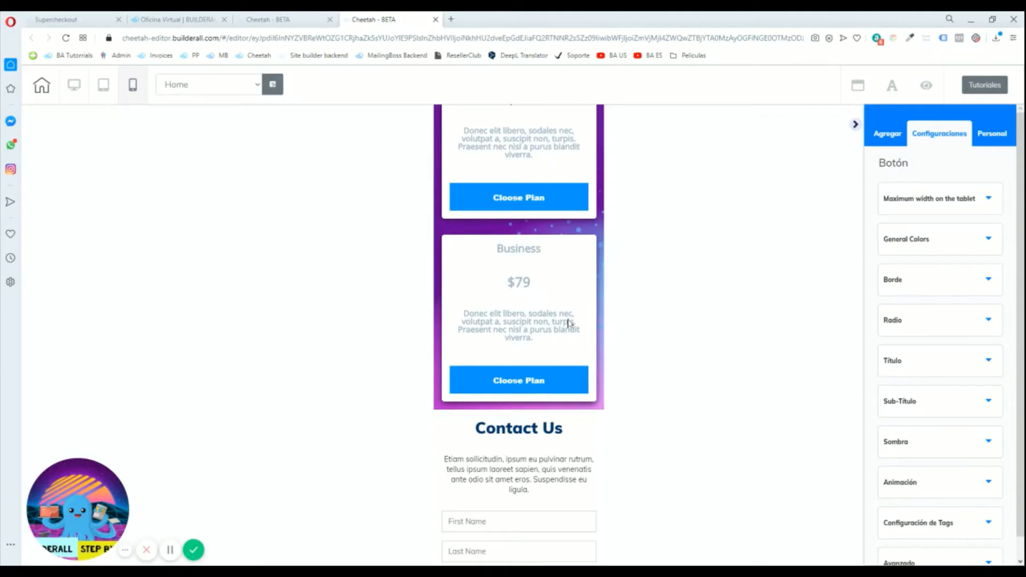
pyautogui.scroll(13, 593, 336)
pyautogui.scroll(-8, 593, 335)
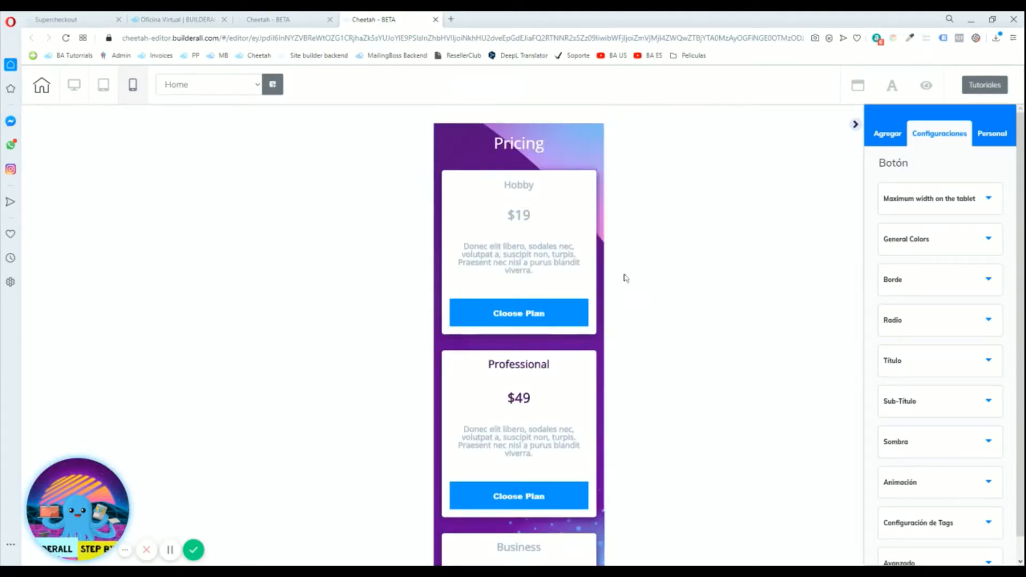
pyautogui.click(548, 187)
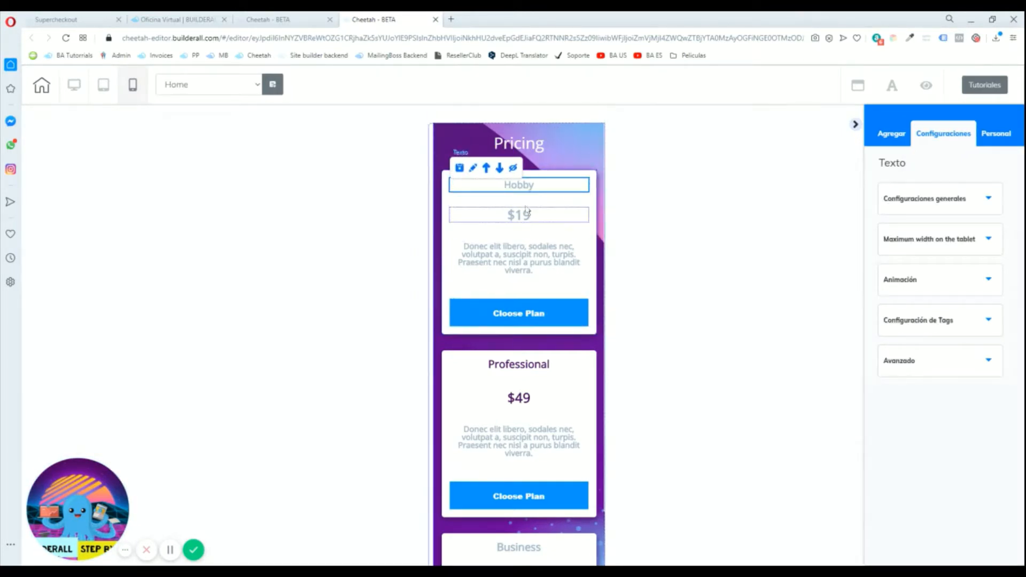
pyautogui.scroll(-4, 666, 254)
pyautogui.scroll(-2, 534, 304)
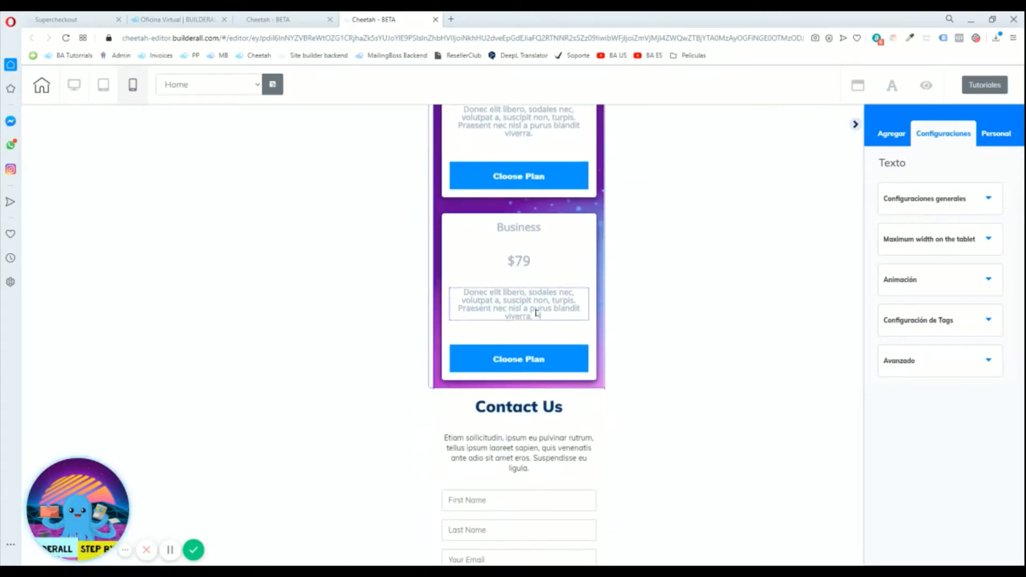
pyautogui.scroll(-5, 601, 305)
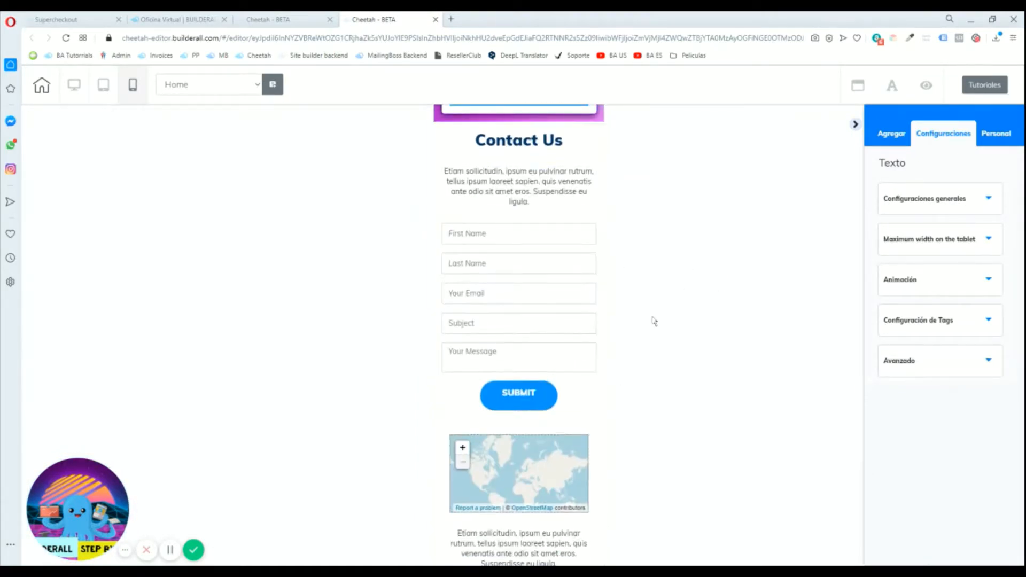
pyautogui.scroll(8, 452, 402)
pyautogui.scroll(10, 451, 402)
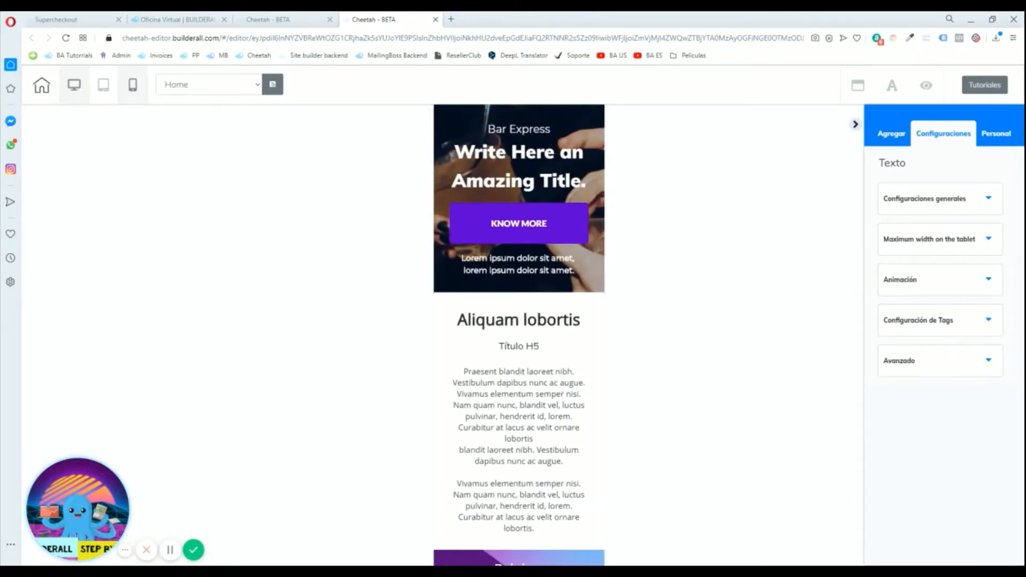
# Step: In the desktop view, examine the block styles and the mobile font size setting of the Write Here an Amazing Title text
pyautogui.click(75, 85)
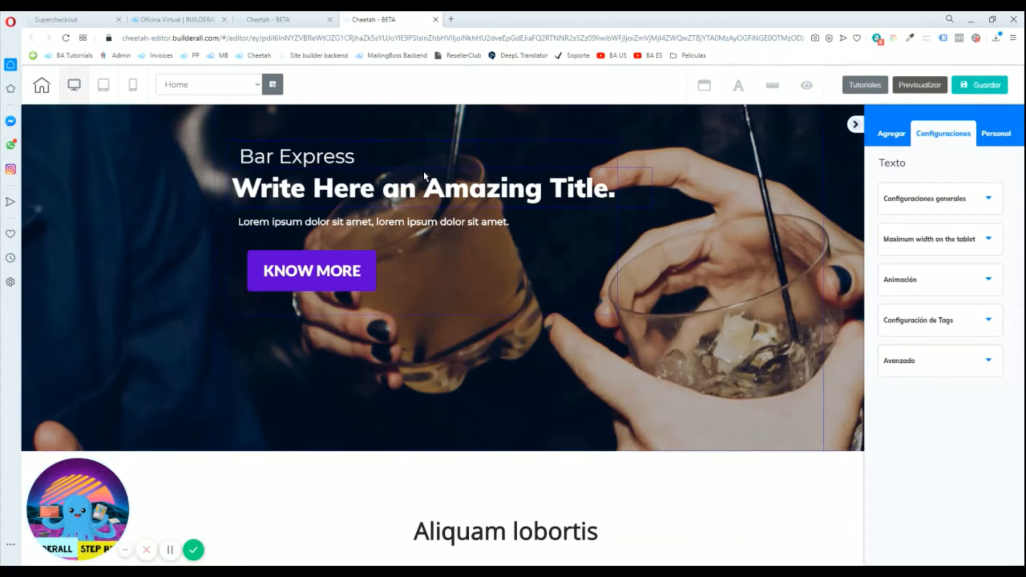
pyautogui.click(399, 182)
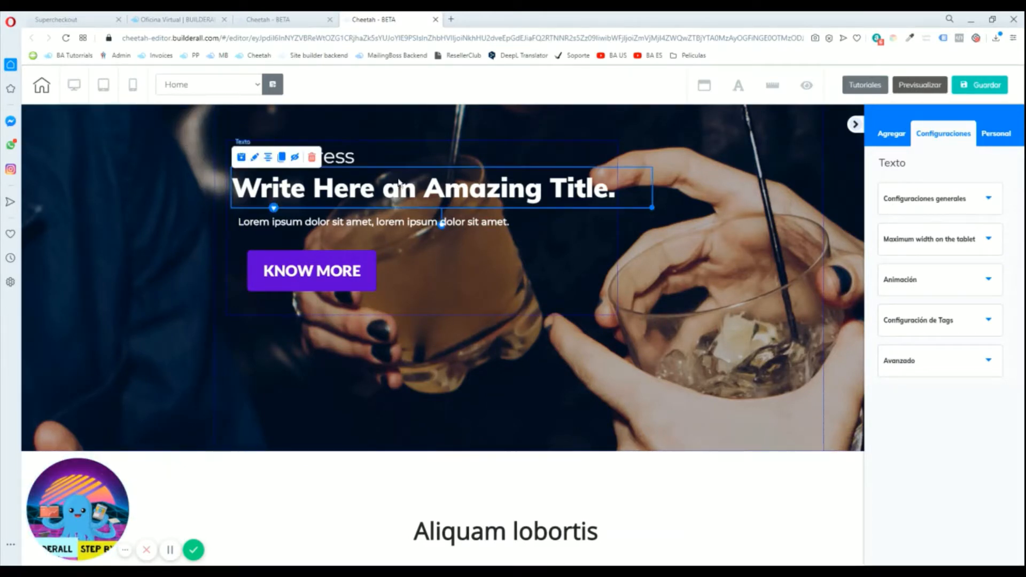
pyautogui.doubleClick(425, 185)
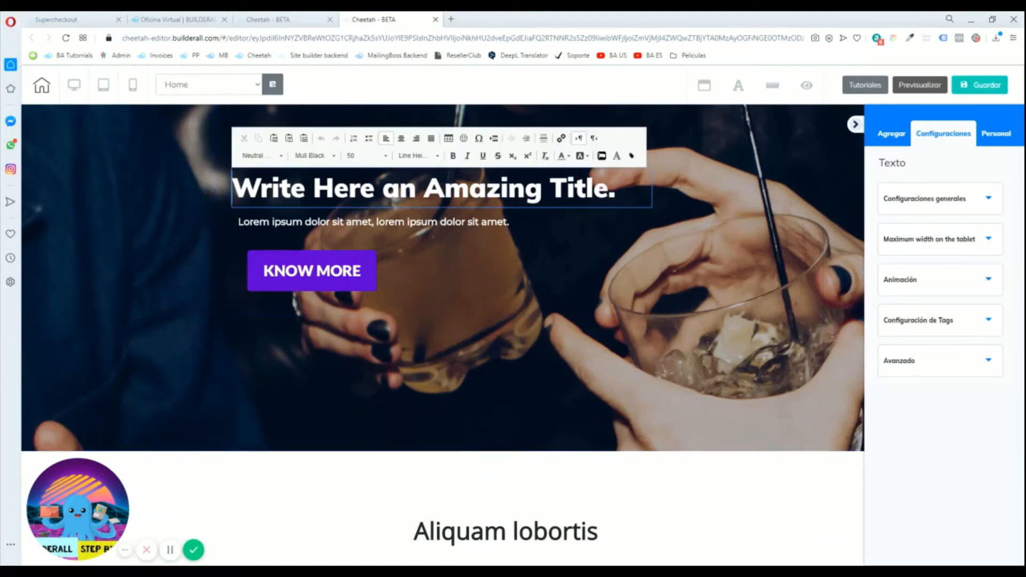
pyautogui.click(278, 156)
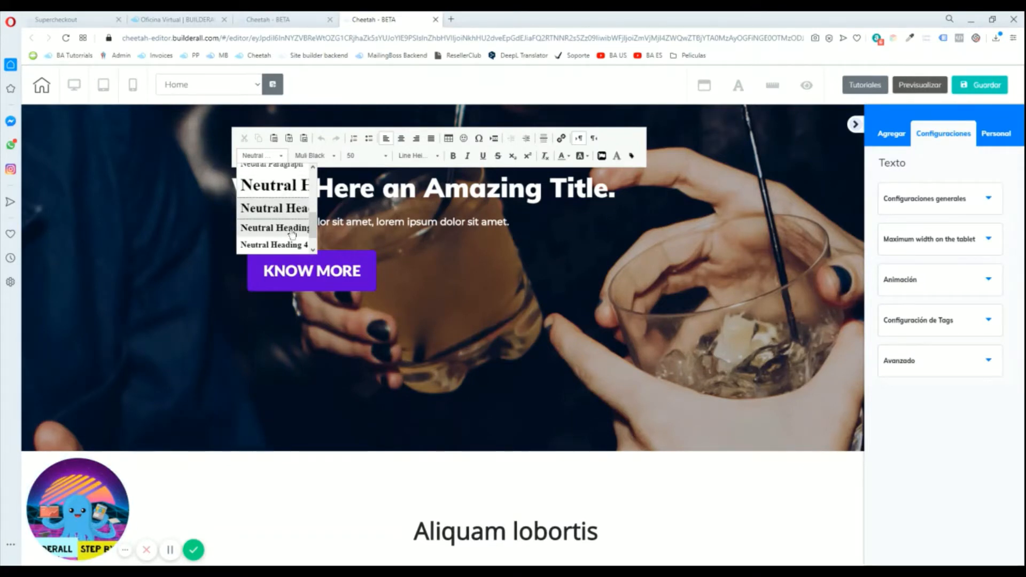
pyautogui.click(939, 202)
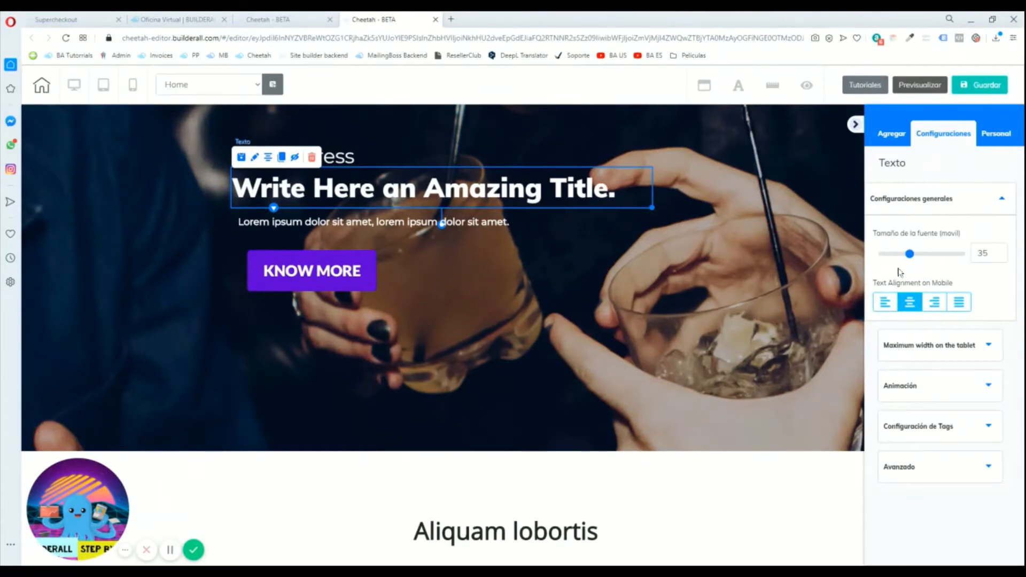
pyautogui.click(494, 191)
pyautogui.moveTo(616, 194); pyautogui.dragTo(261, 190)
# Step: Change the block style of the Lorem ipsum text below the main title to Paragraph
pyautogui.click(431, 223)
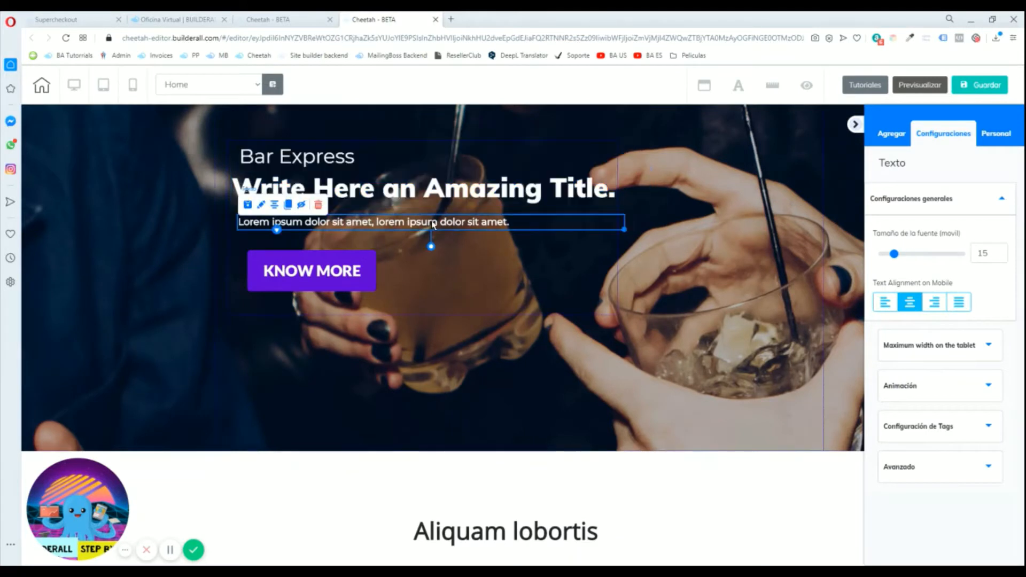
pyautogui.click(432, 224)
pyautogui.hotkey('ctrl', 'a')
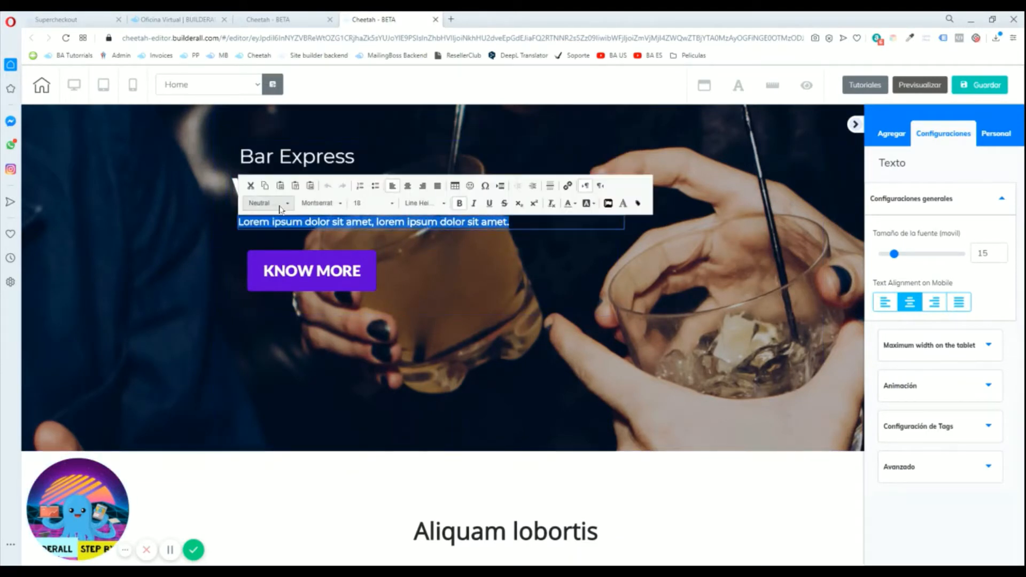
pyautogui.click(266, 203)
pyautogui.scroll(2, 289, 246)
pyautogui.scroll(-2, 292, 262)
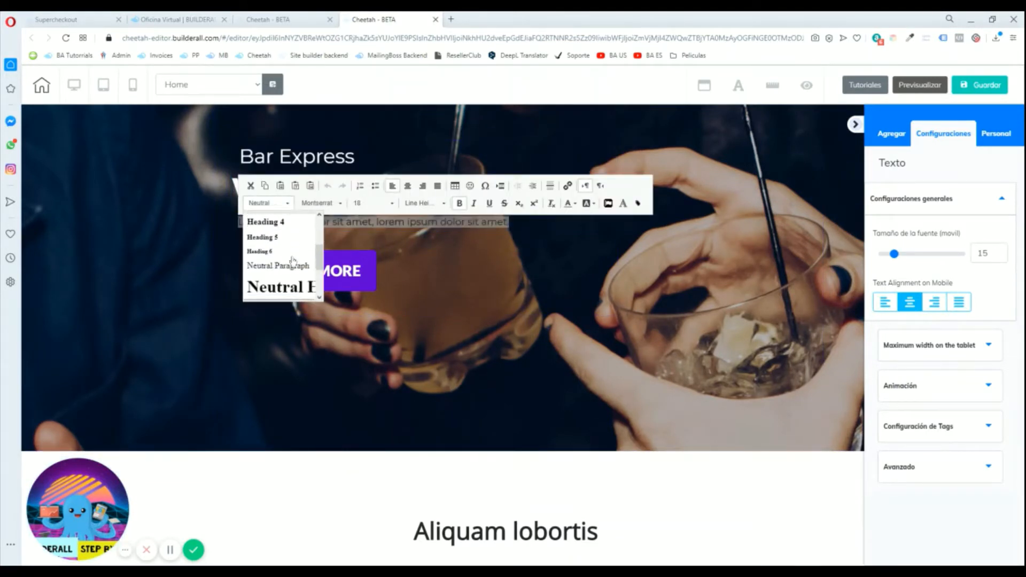
pyautogui.scroll(4, 289, 265)
pyautogui.scroll(1, 283, 251)
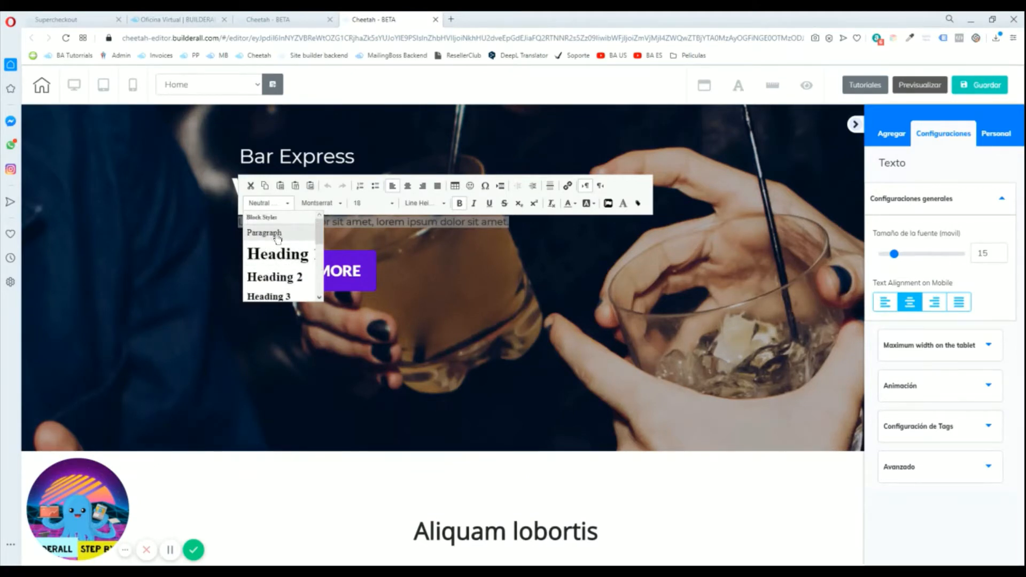
pyautogui.click(516, 271)
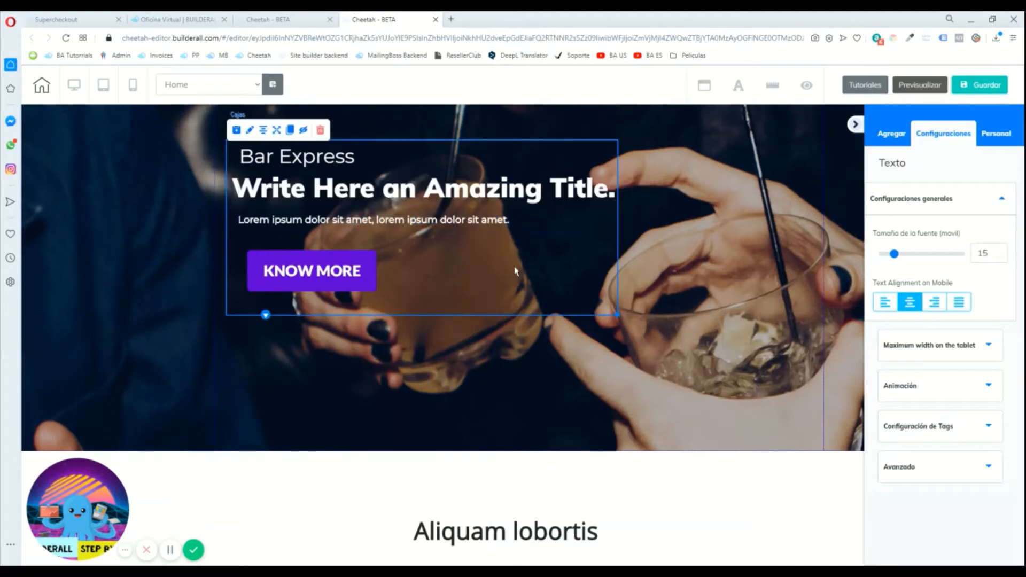
# Step: Compare the general mobile settings of the Lorem ipsum text with those of the Write Here an Amazing Title text
pyautogui.click(493, 223)
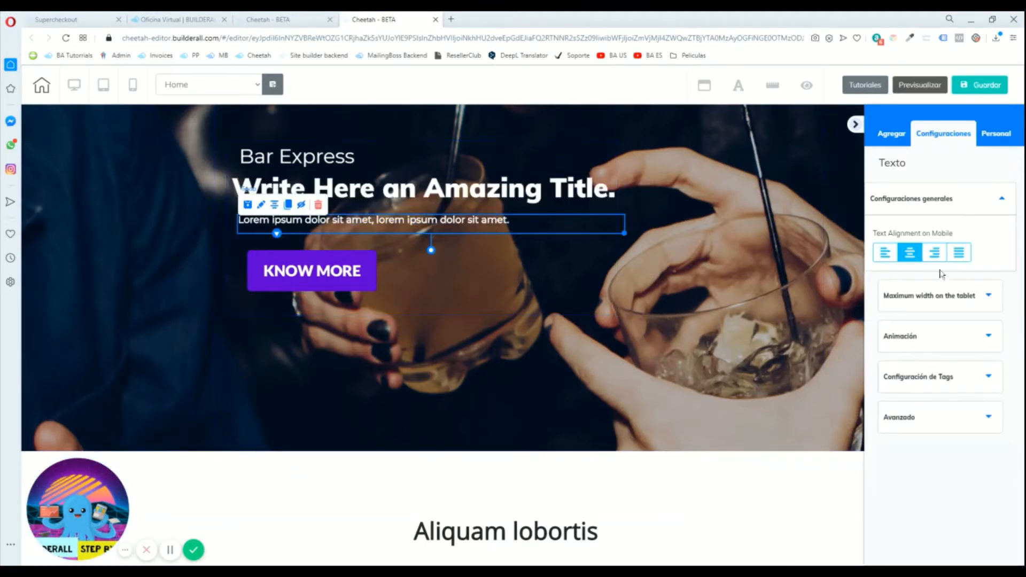
pyautogui.click(551, 206)
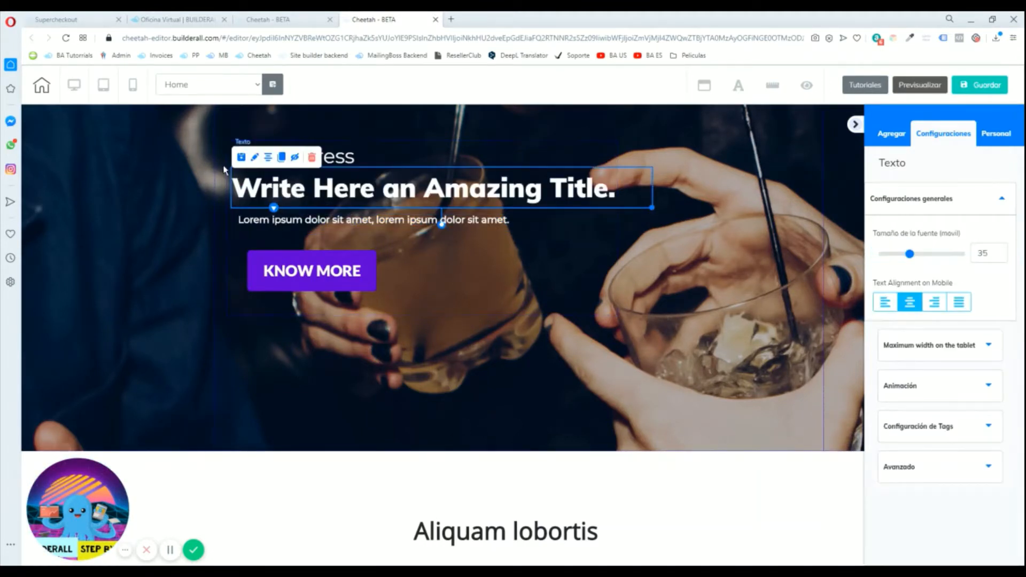
pyautogui.click(532, 227)
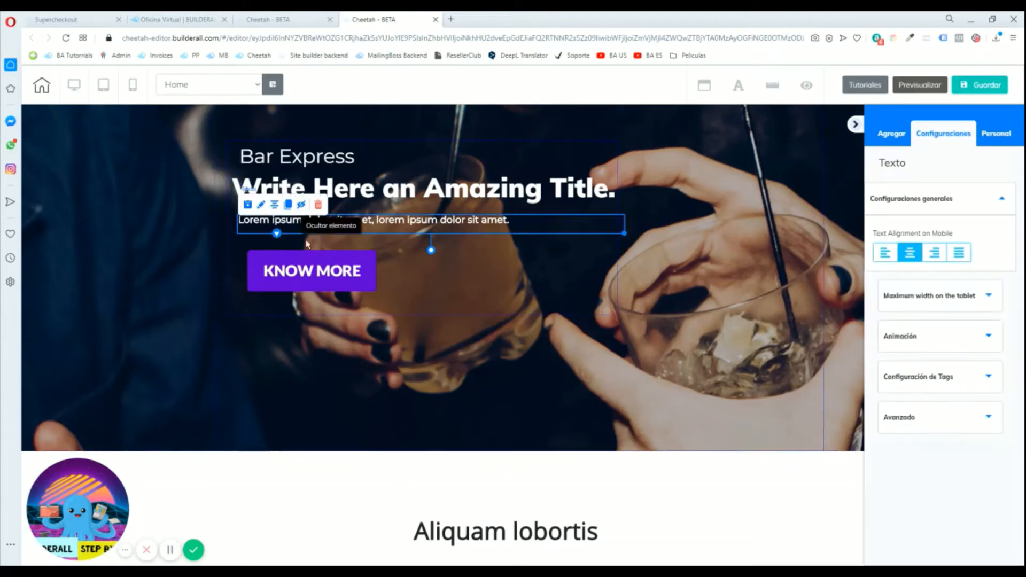
# Step: Change the block style of the Lorem ipsum text below the main title to Neutral Paragraph and display its mobile settings
pyautogui.click(510, 226)
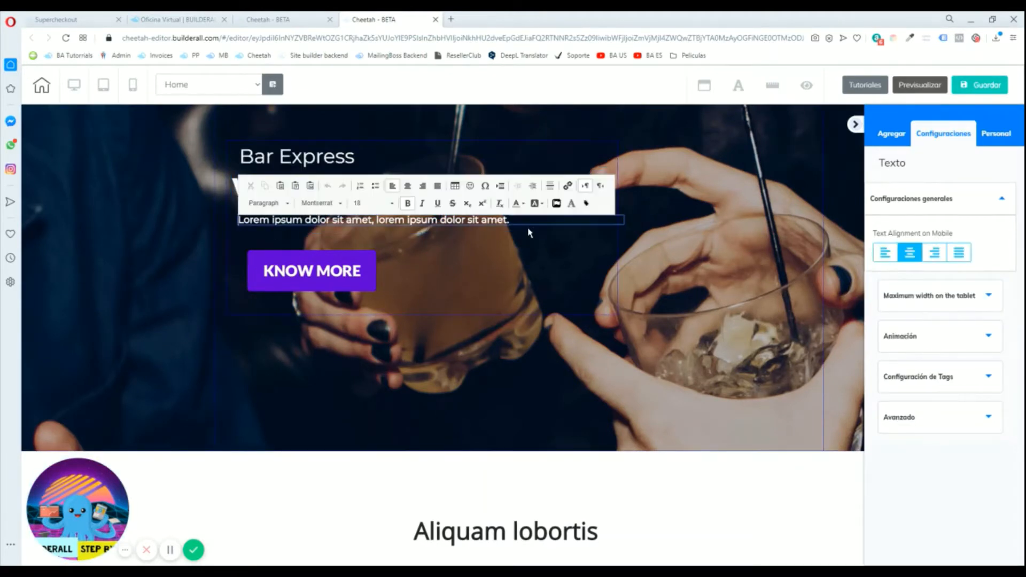
pyautogui.moveTo(511, 225); pyautogui.dragTo(238, 221)
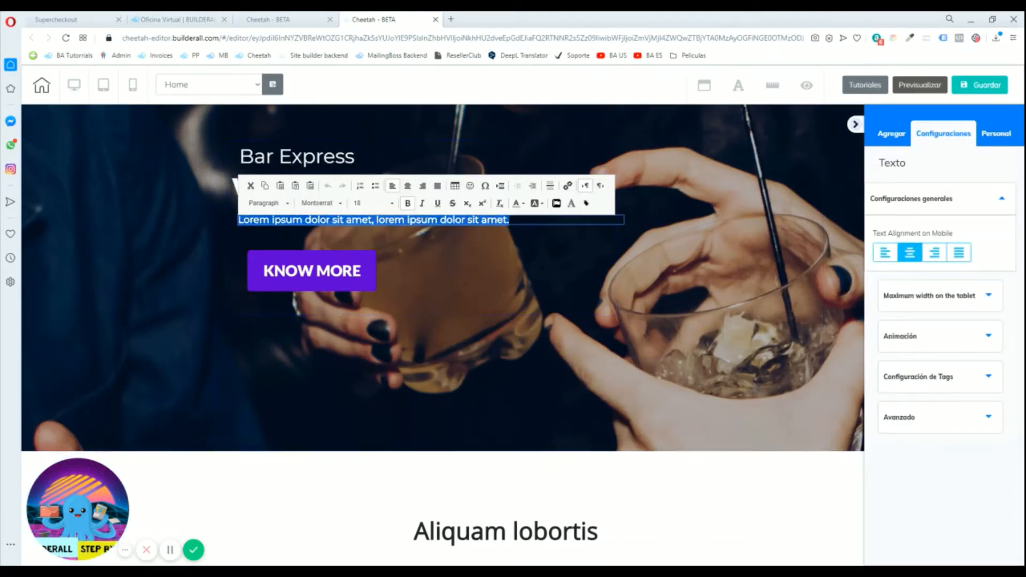
pyautogui.click(287, 204)
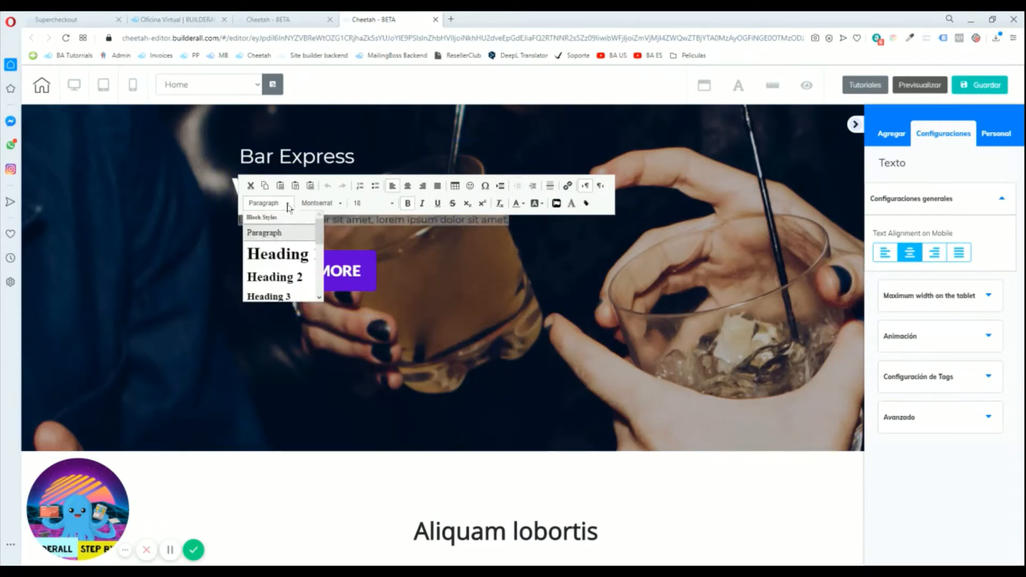
pyautogui.scroll(-4, 294, 250)
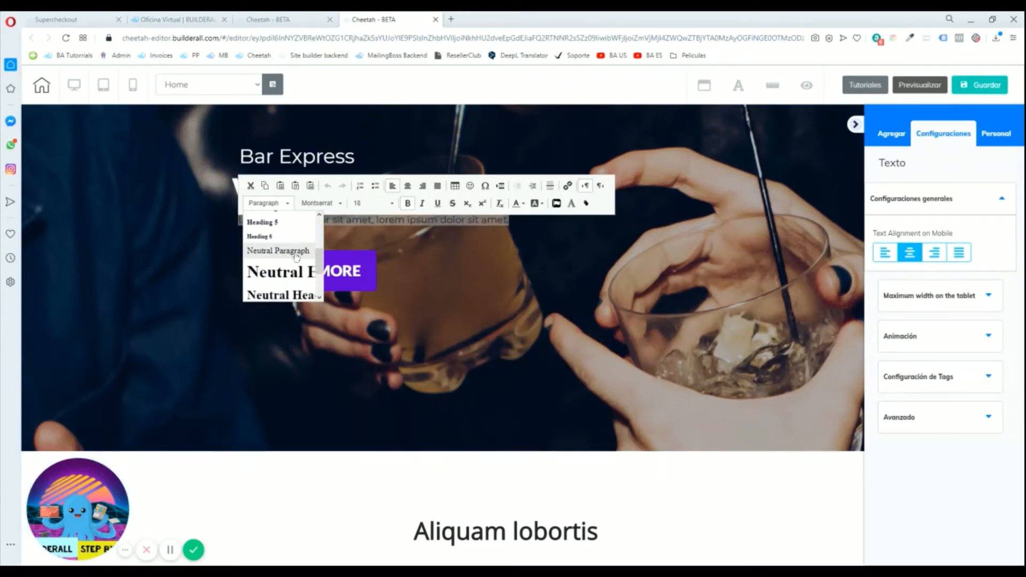
pyautogui.click(296, 251)
pyautogui.click(506, 237)
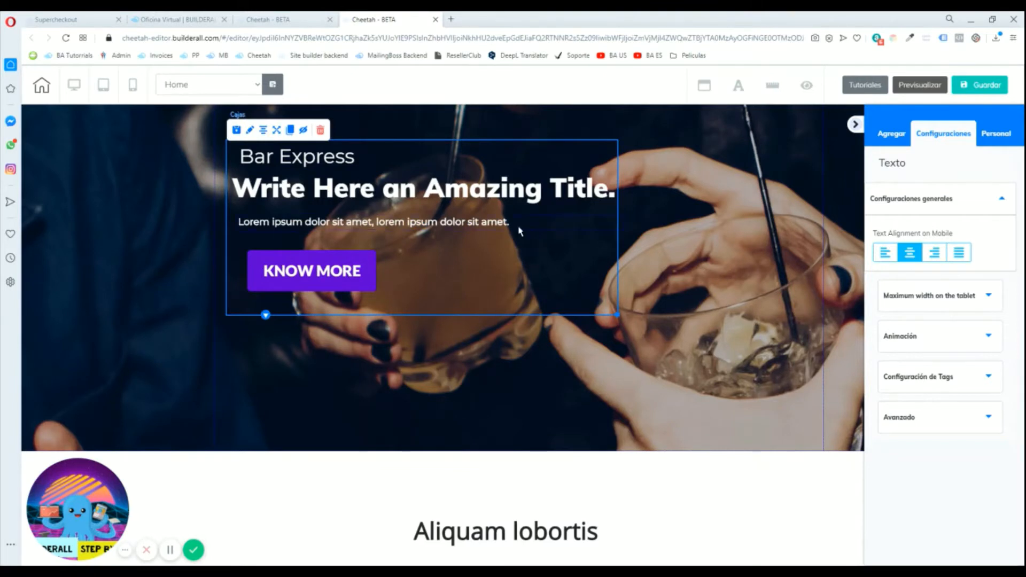
pyautogui.click(520, 227)
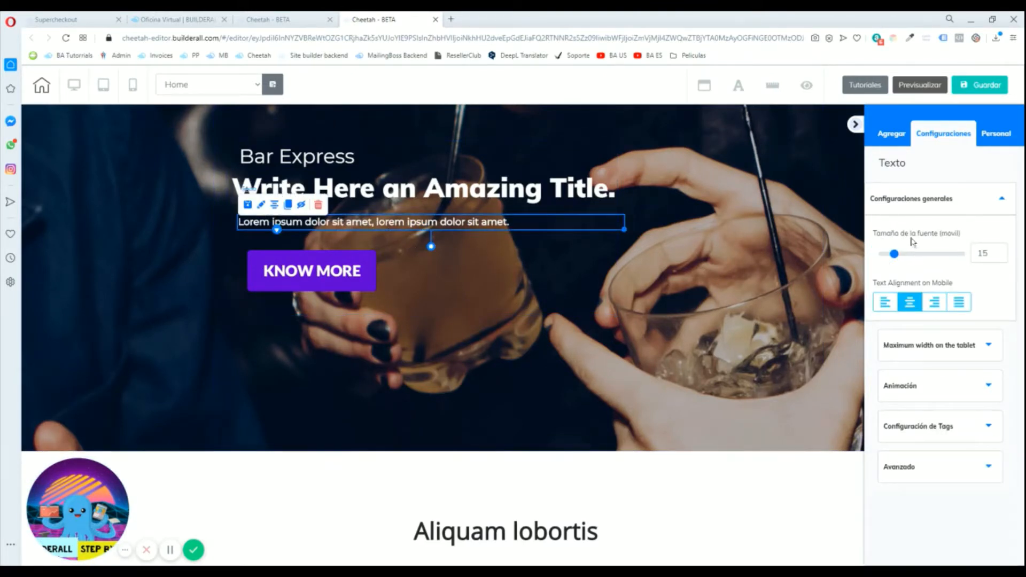
# Step: Add the single-image slider from the Galerias elements to the hero panel with the Bar Express heading
pyautogui.click(482, 279)
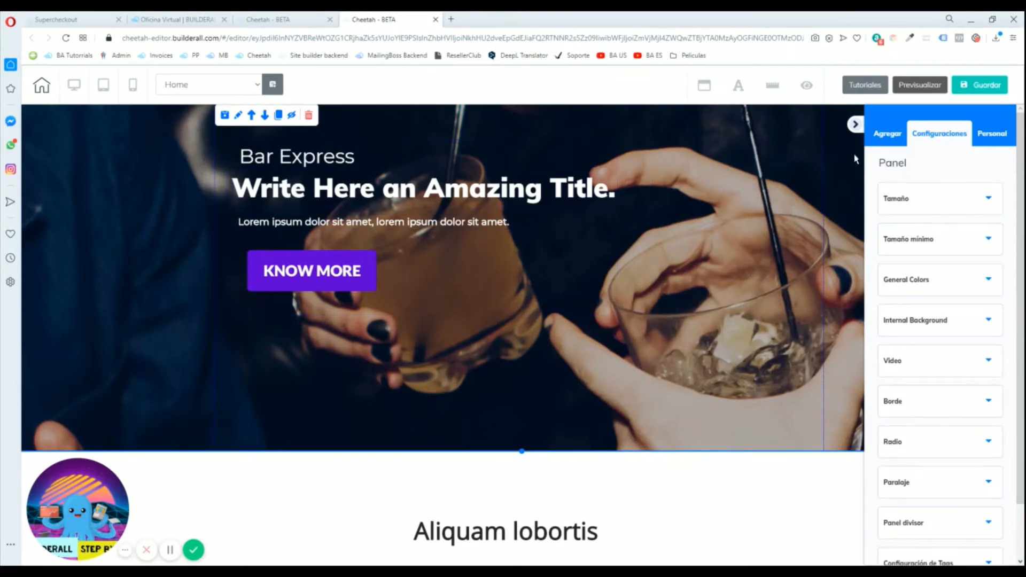
pyautogui.click(887, 133)
pyautogui.click(974, 166)
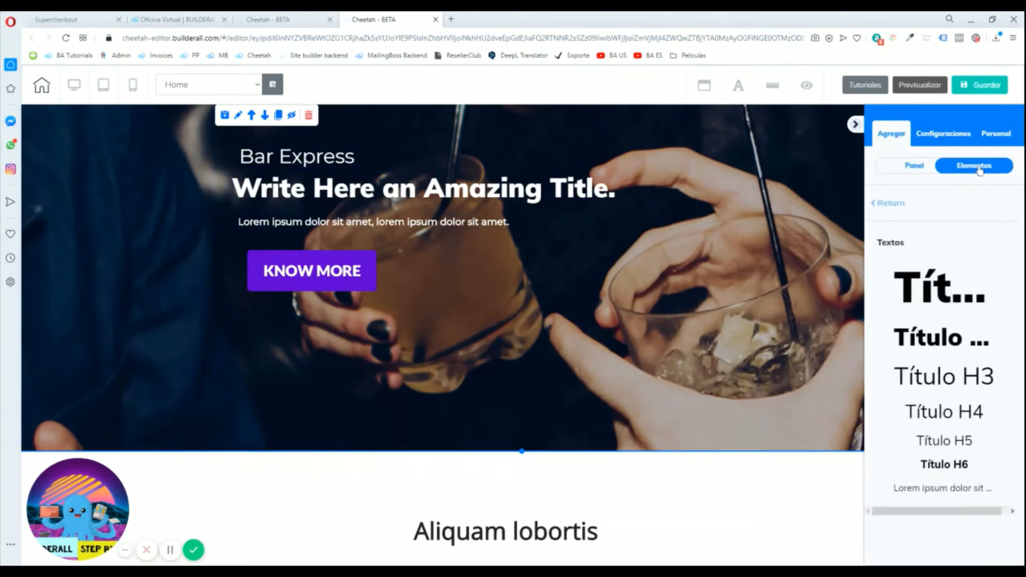
pyautogui.click(904, 207)
pyautogui.scroll(-8, 946, 256)
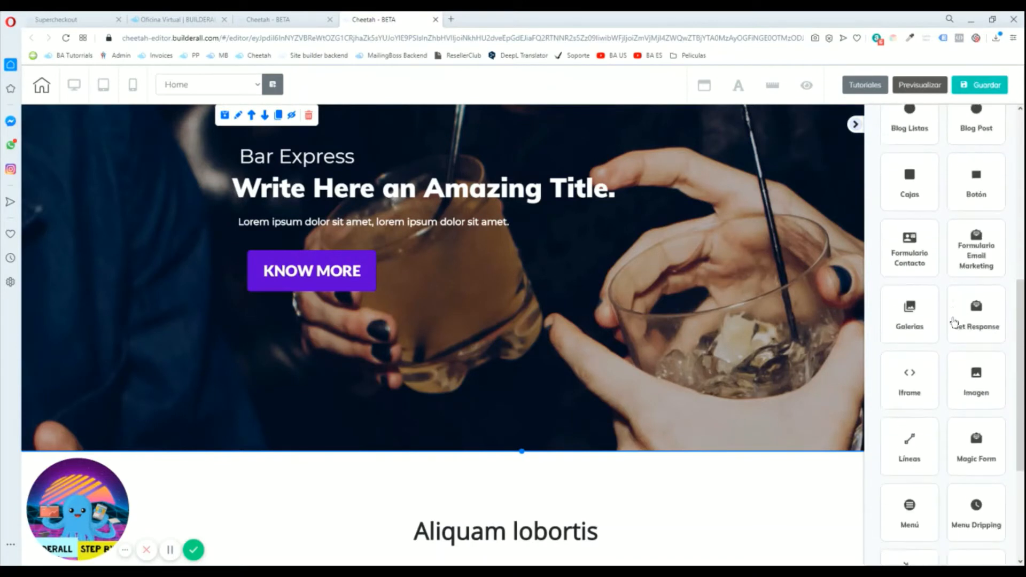
pyautogui.click(914, 251)
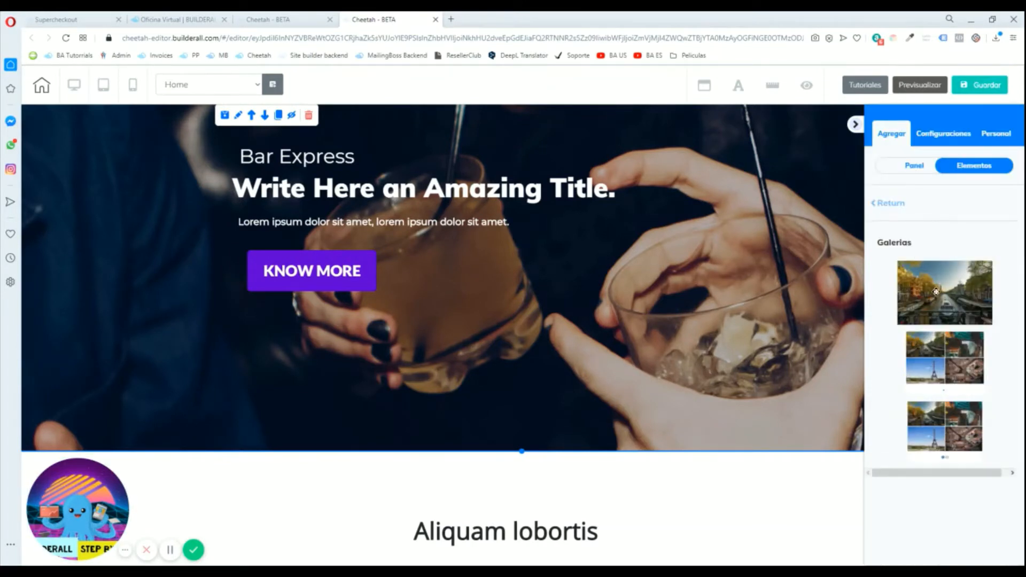
pyautogui.moveTo(937, 292); pyautogui.dragTo(572, 333)
pyautogui.click(973, 328)
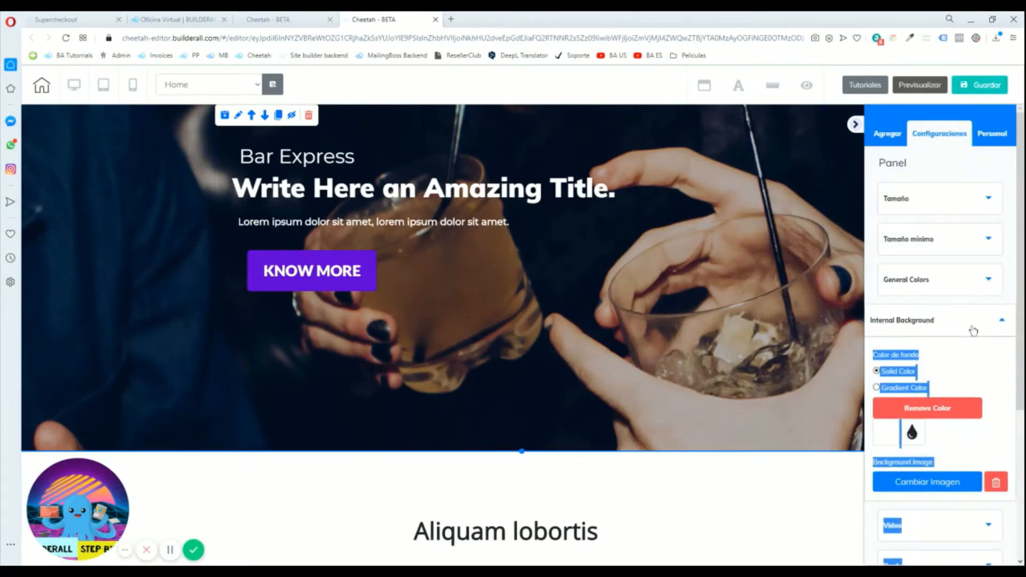
pyautogui.click(891, 138)
pyautogui.click(976, 167)
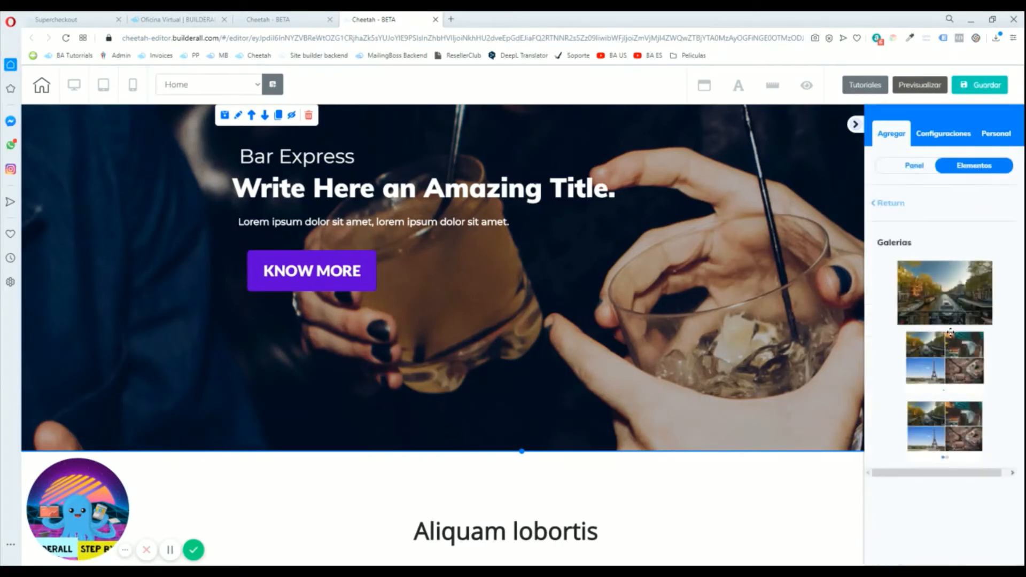
pyautogui.moveTo(950, 296); pyautogui.dragTo(339, 104)
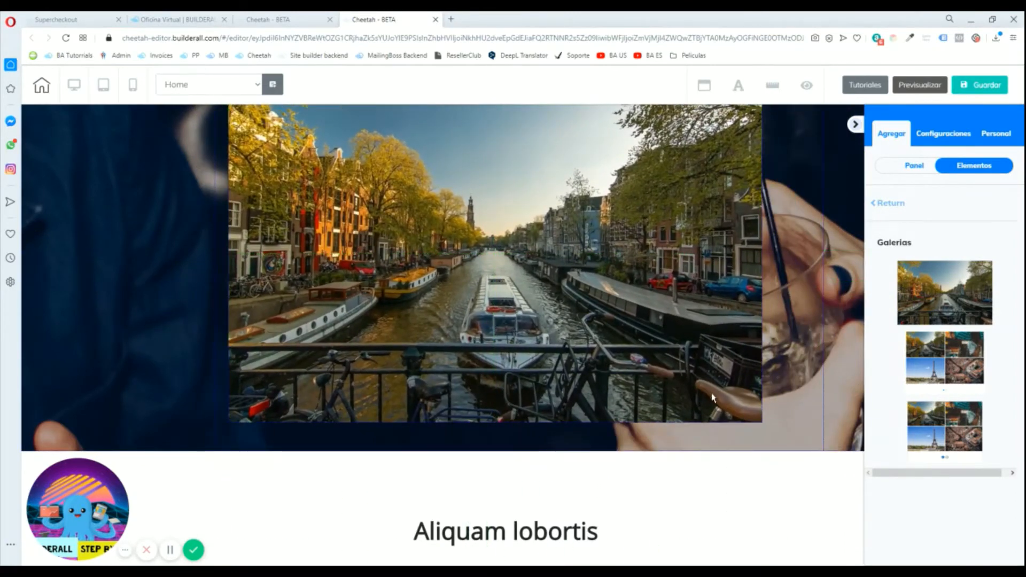
# Step: Shrink the image slider and place it in the lower-right part of the hero panel
pyautogui.click(733, 392)
pyautogui.moveTo(761, 421); pyautogui.dragTo(784, 413)
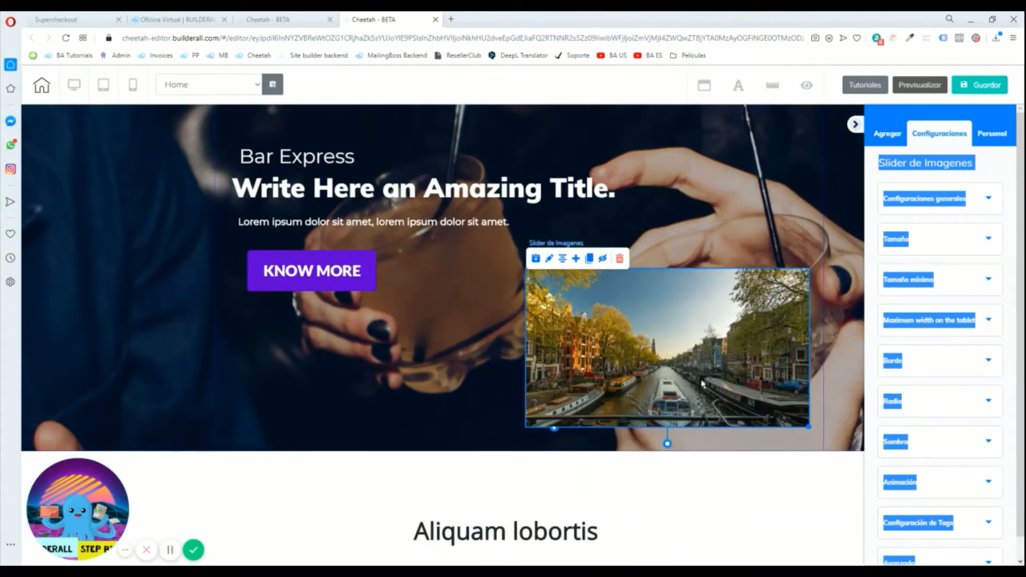
pyautogui.click(800, 499)
pyautogui.click(745, 377)
# Step: Move the image slider to the upper left over the hero text and enlarge it until it fills most of the panel
pyautogui.moveTo(673, 335); pyautogui.dragTo(352, 186)
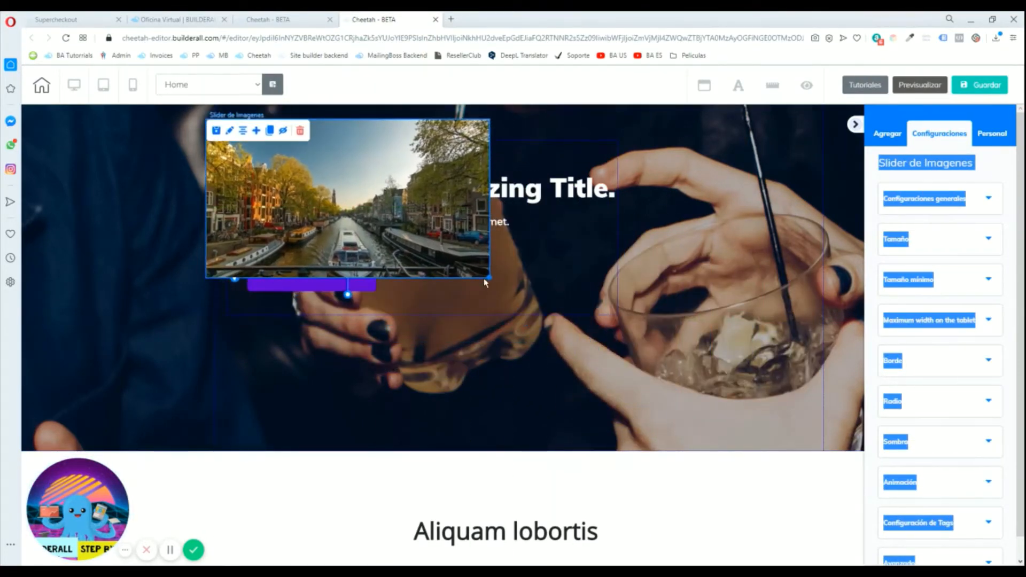
pyautogui.moveTo(490, 279); pyautogui.dragTo(791, 440)
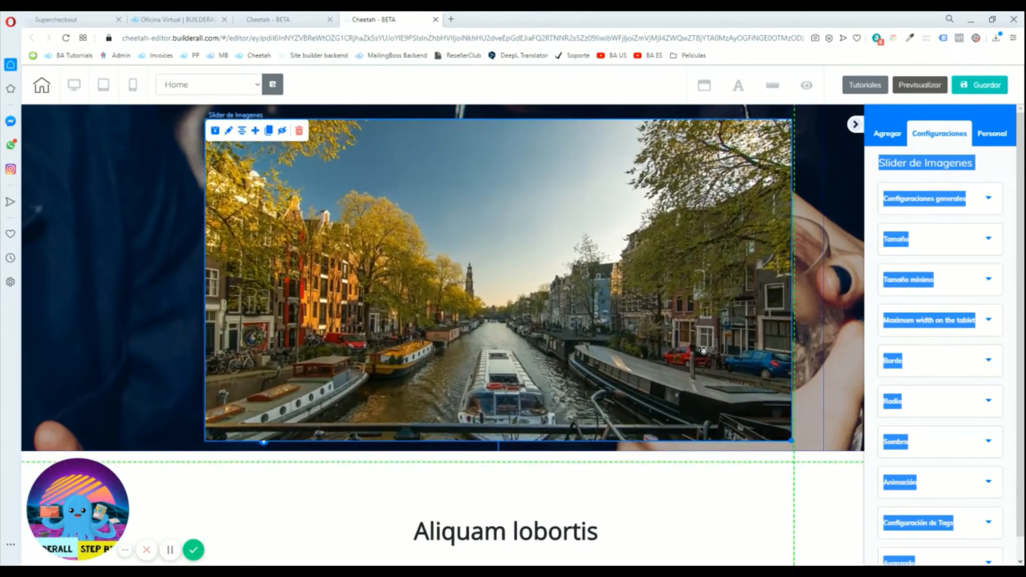
pyautogui.moveTo(710, 349); pyautogui.dragTo(628, 278)
pyautogui.moveTo(711, 368); pyautogui.dragTo(815, 481)
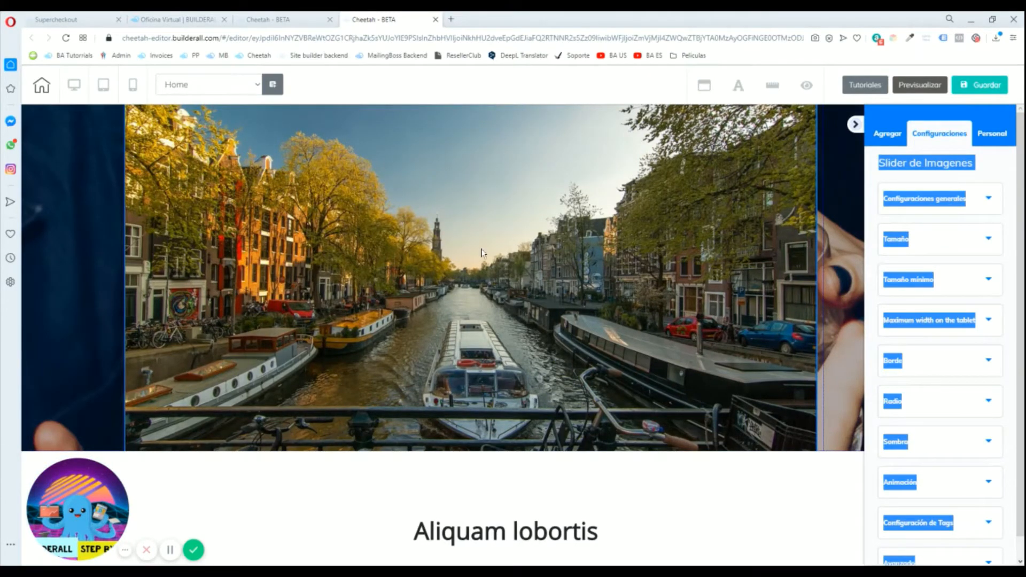
pyautogui.moveTo(482, 252); pyautogui.dragTo(405, 187)
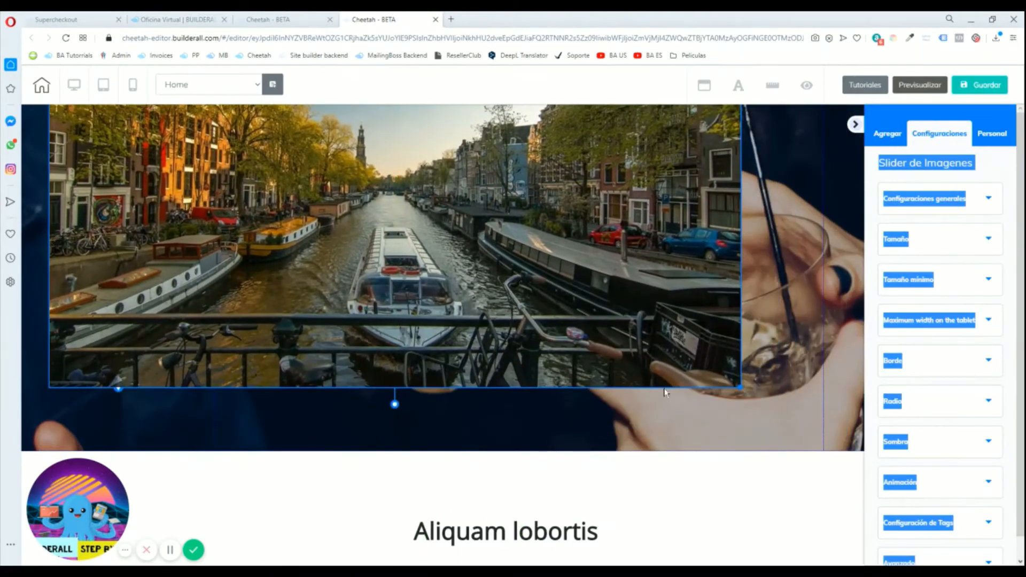
pyautogui.click(741, 393)
pyautogui.click(723, 365)
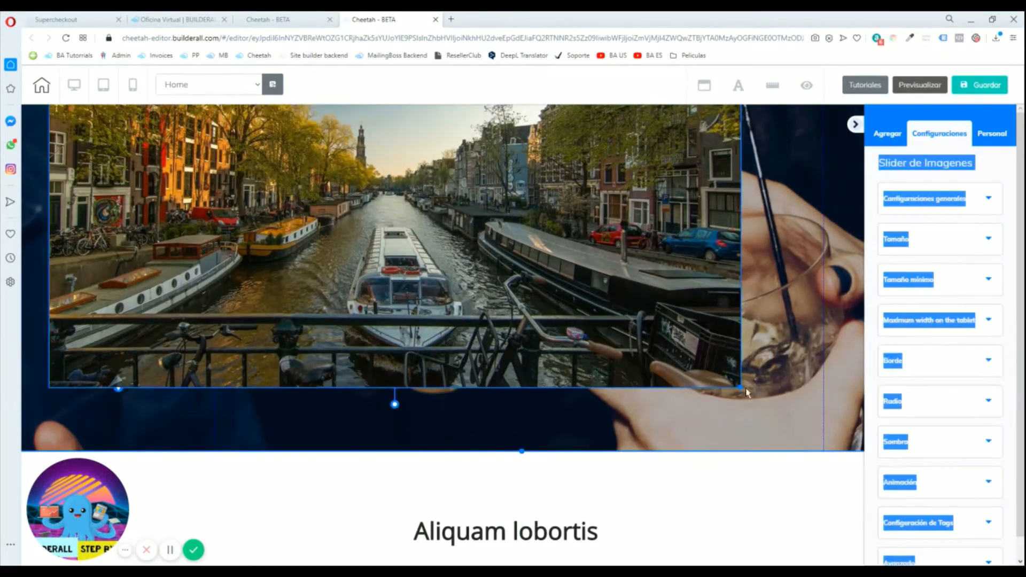
# Step: Reduce the image slider to a small picture and place it over the glass, to the lower right of the hero text
pyautogui.moveTo(741, 389); pyautogui.dragTo(425, 203)
pyautogui.moveTo(299, 152); pyautogui.dragTo(618, 353)
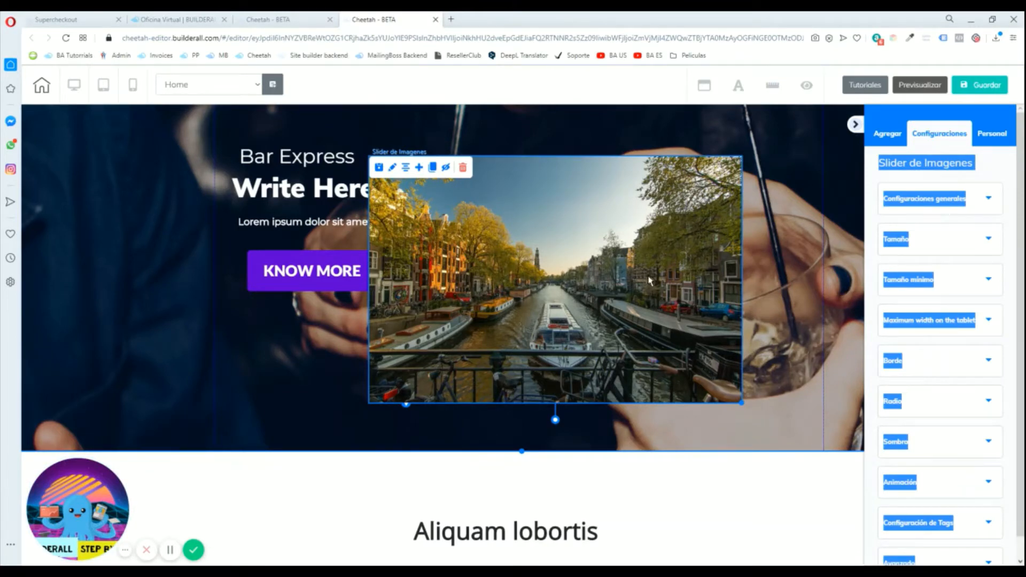
pyautogui.click(769, 299)
pyautogui.click(564, 197)
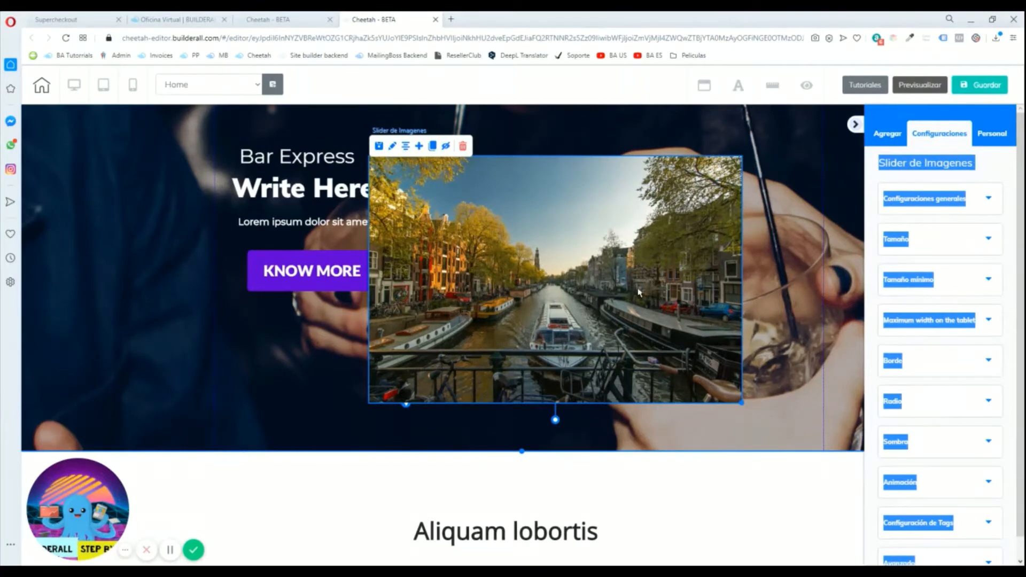
pyautogui.moveTo(638, 292); pyautogui.dragTo(679, 298)
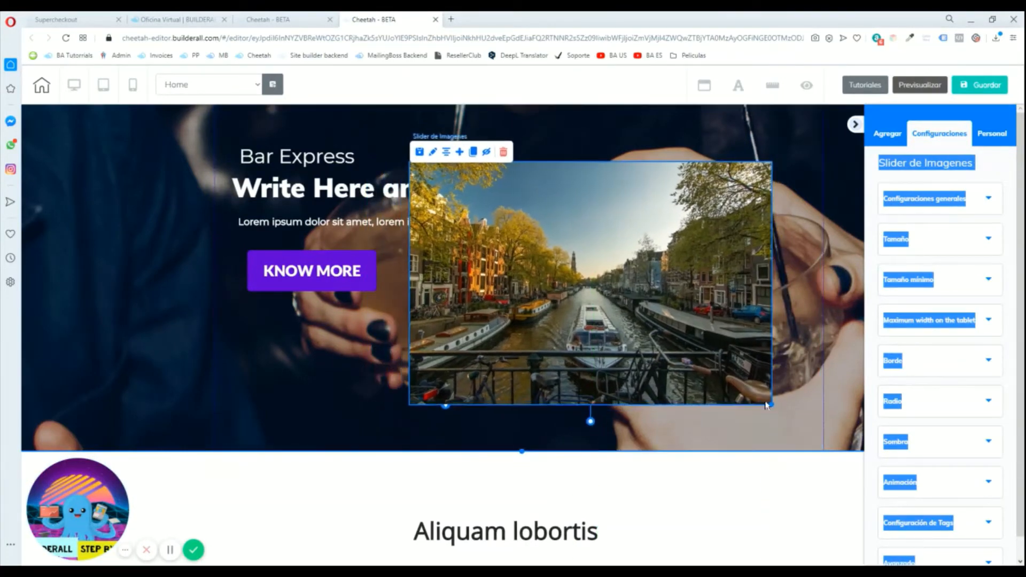
pyautogui.moveTo(767, 405); pyautogui.dragTo(613, 279)
pyautogui.moveTo(526, 164); pyautogui.dragTo(668, 272)
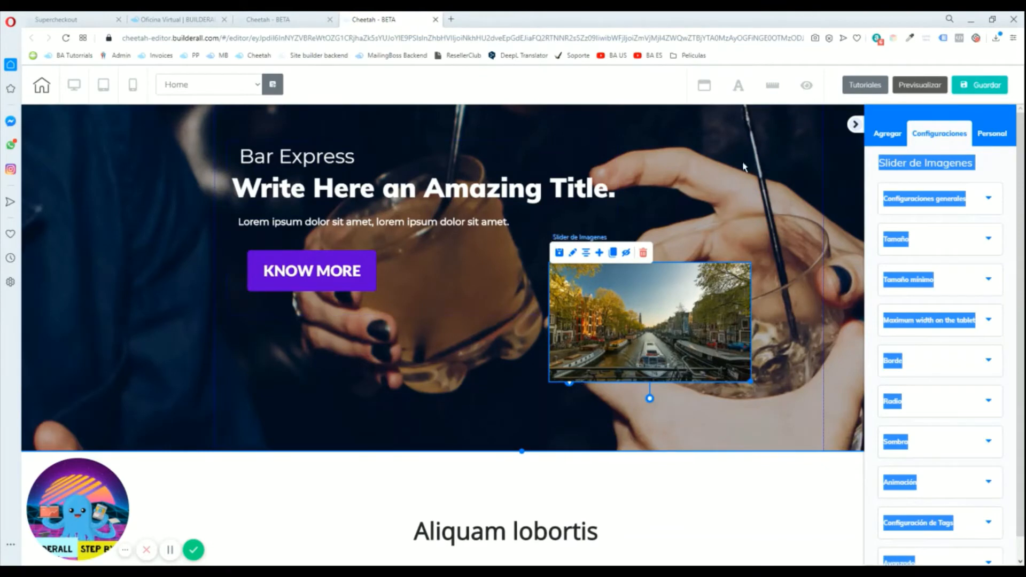
# Step: Show the rulers, place guides along the four edges of the image slider, and hide the rulers again
pyautogui.click(780, 92)
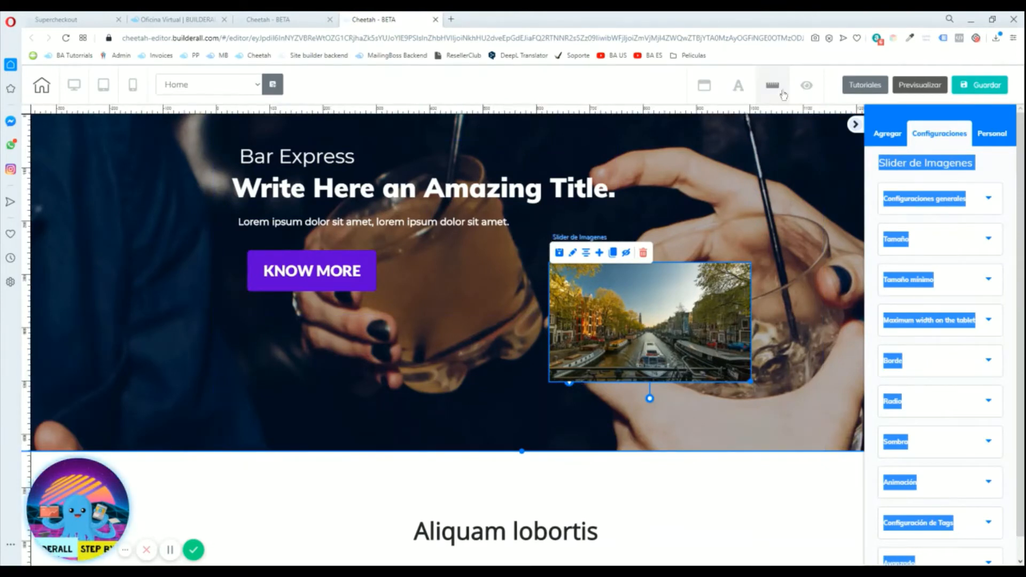
pyautogui.click(548, 109)
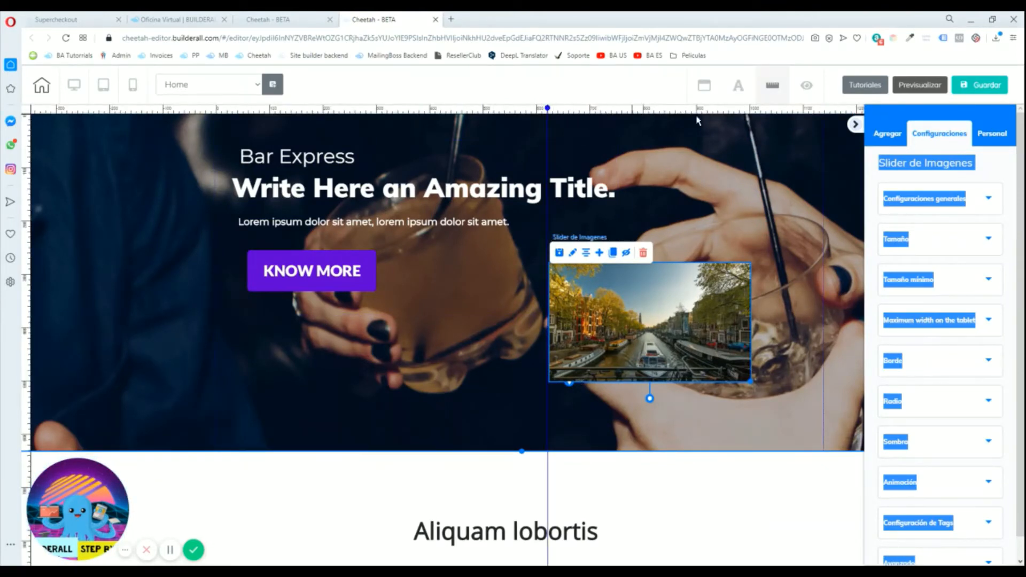
pyautogui.click(752, 109)
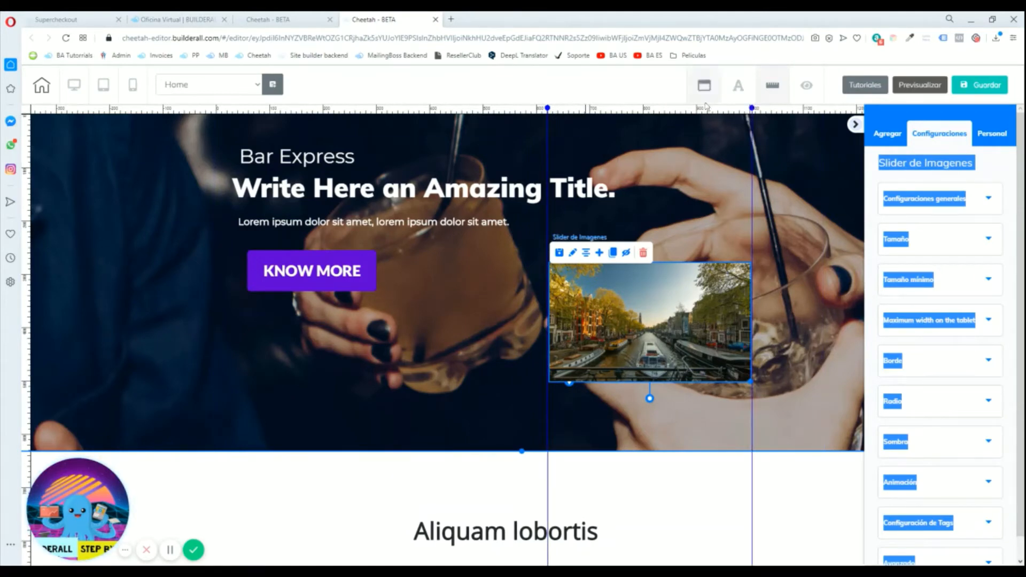
pyautogui.click(25, 261)
pyautogui.moveTo(24, 261); pyautogui.dragTo(25, 263)
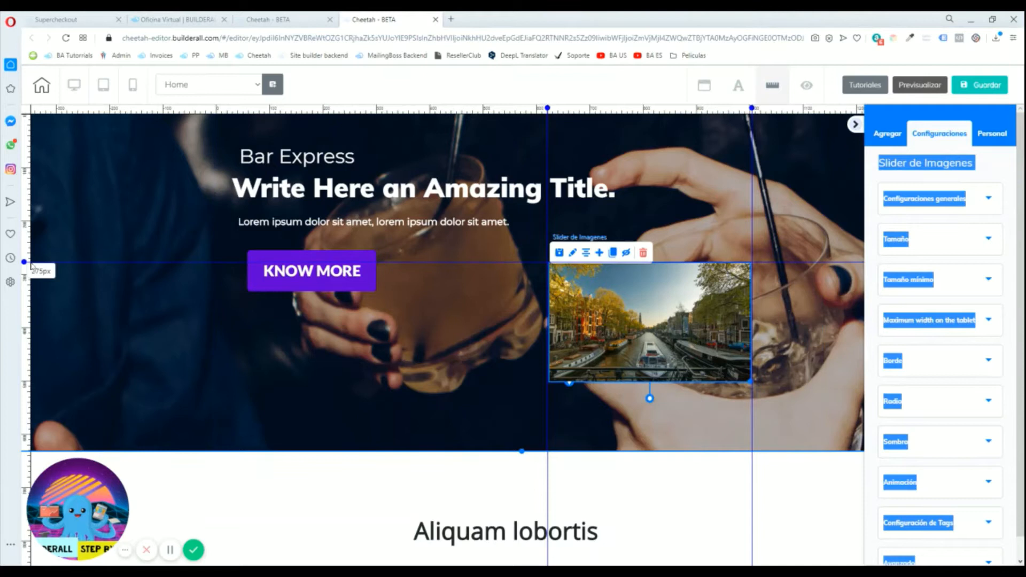
pyautogui.click(24, 374)
pyautogui.moveTo(24, 375); pyautogui.dragTo(26, 382)
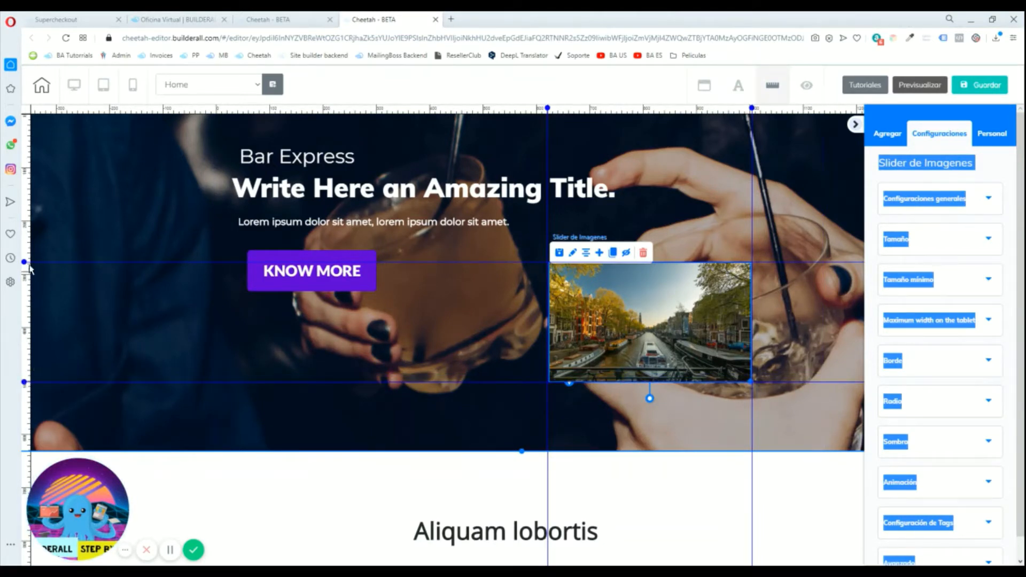
pyautogui.moveTo(26, 264); pyautogui.dragTo(25, 260)
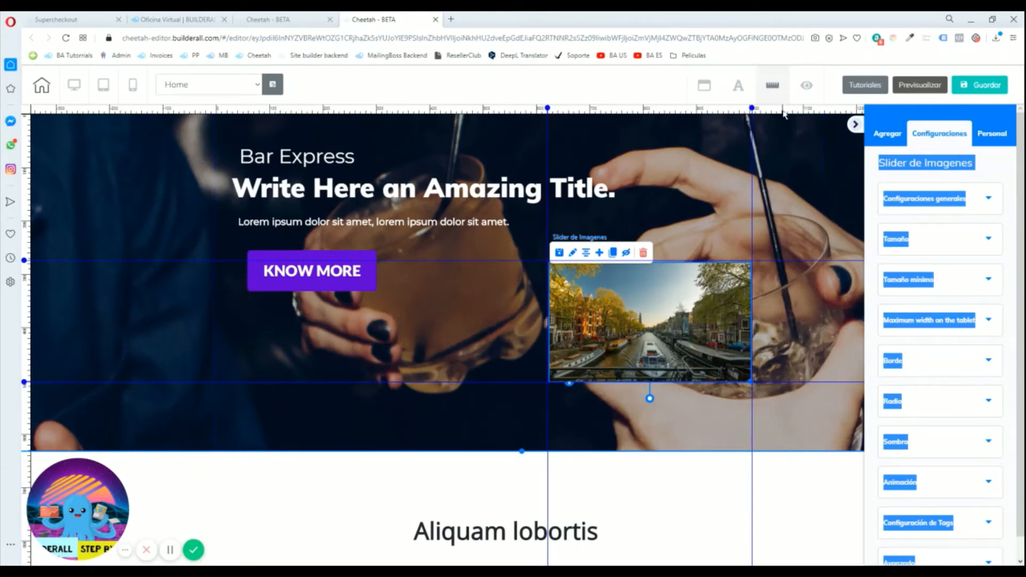
pyautogui.click(773, 87)
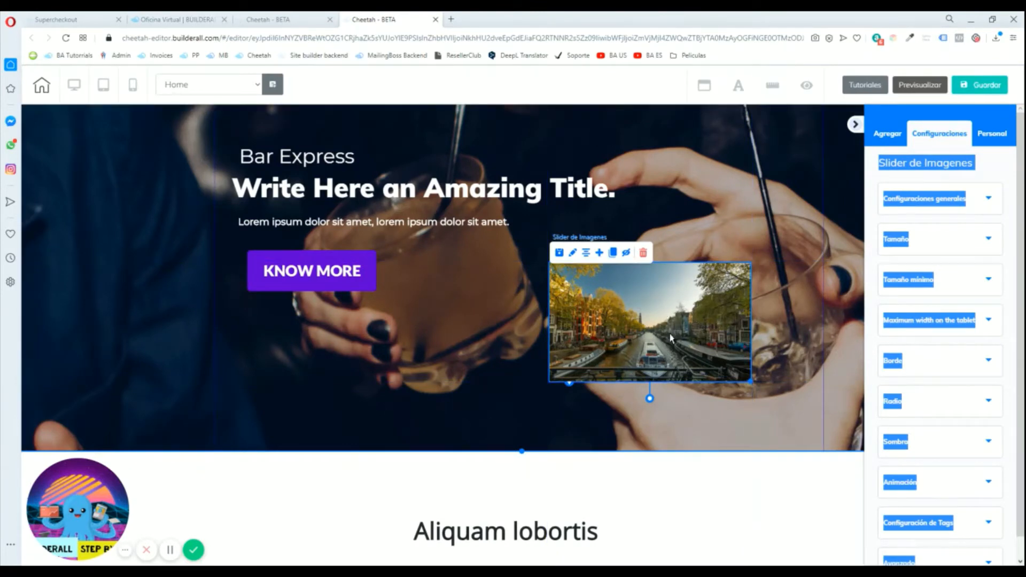
# Step: Shift the image slider slightly to the right and hide it in the desktop view
pyautogui.moveTo(670, 338); pyautogui.dragTo(676, 337)
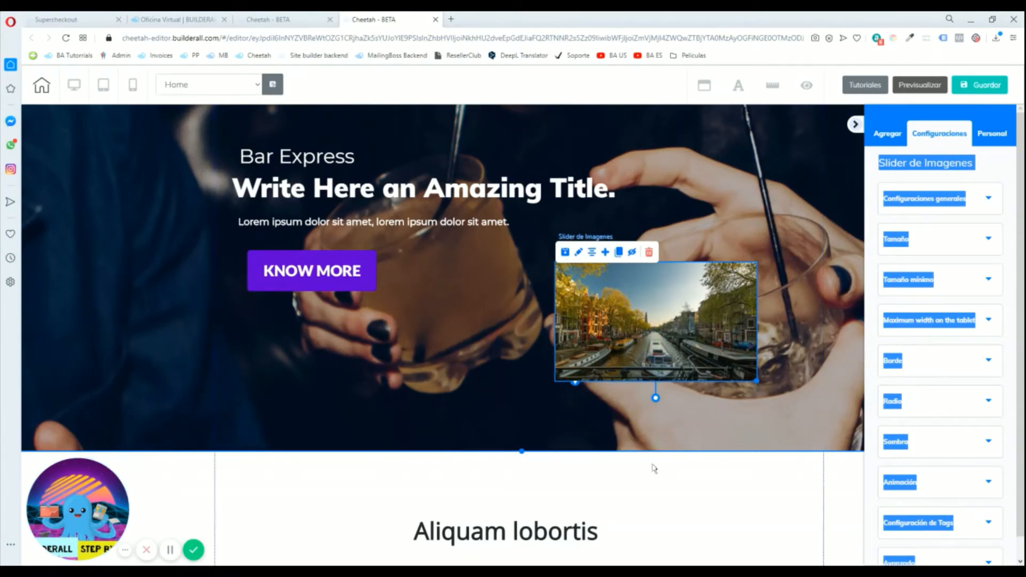
pyautogui.click(631, 252)
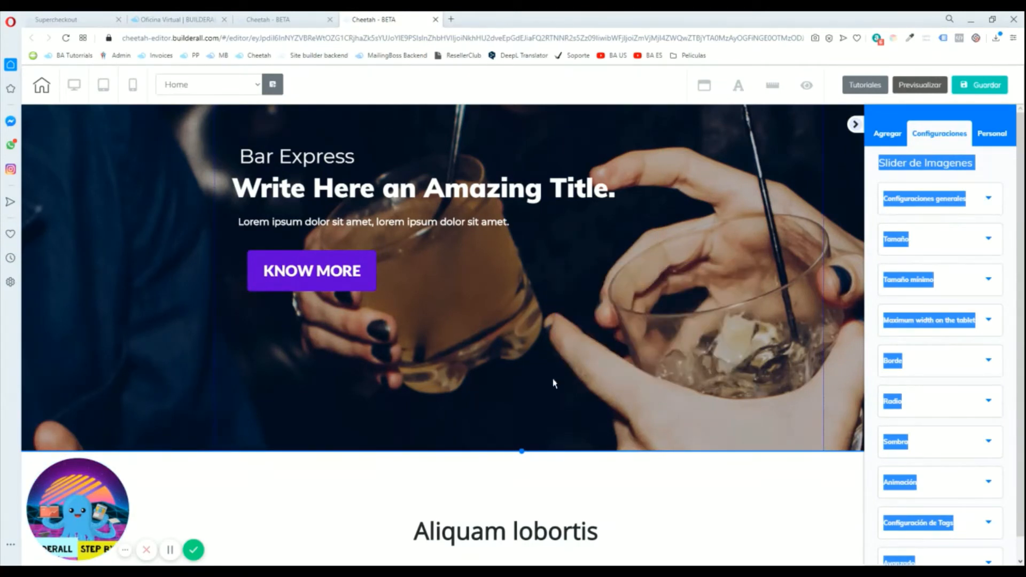
# Step: Switch to the mobile view and review the general settings of the image slider under the Lorem ipsum text
pyautogui.click(134, 93)
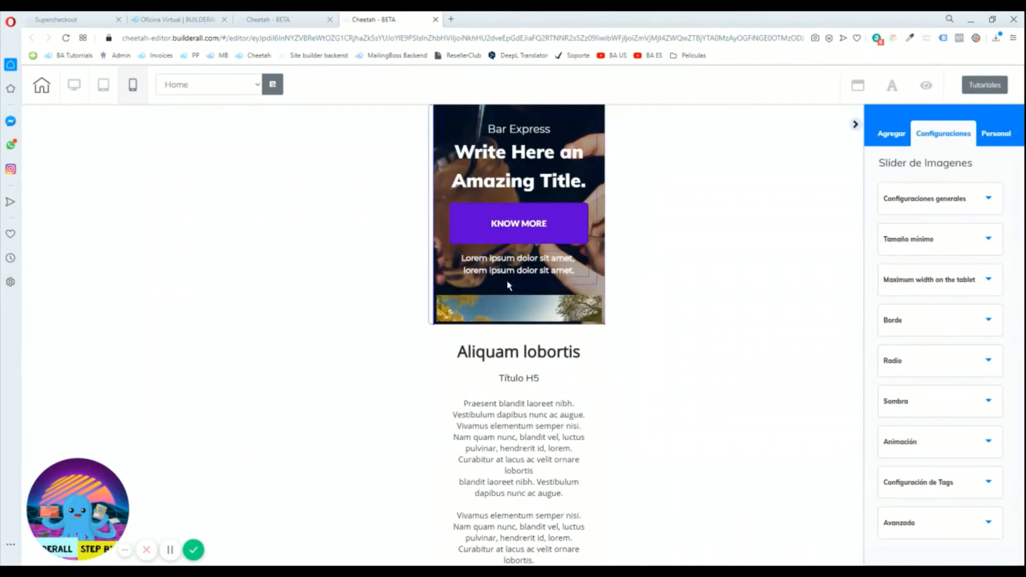
pyautogui.click(940, 214)
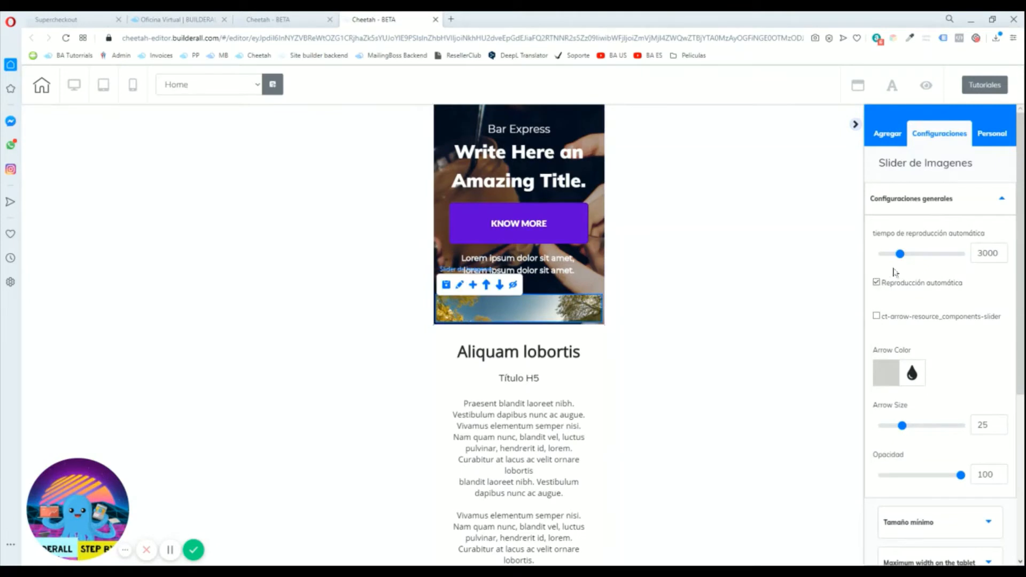
pyautogui.moveTo(901, 255)
pyautogui.mouseDown()
pyautogui.moveTo(912, 259)
pyautogui.moveTo(903, 256)
pyautogui.mouseUp()
pyautogui.click(944, 214)
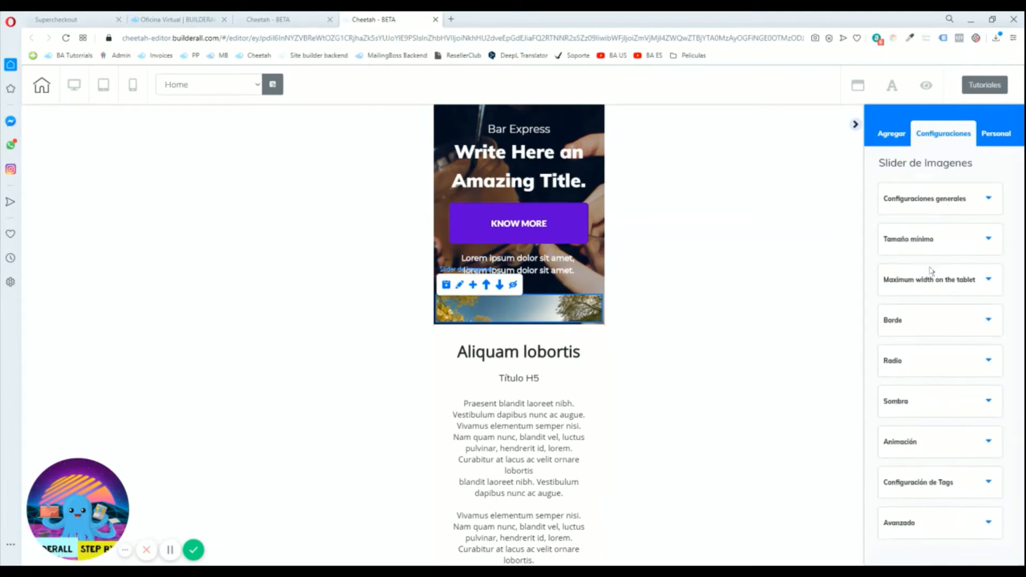
# Step: Raise the image slider's minimum height to 939 in the mobile view
pyautogui.click(936, 242)
pyautogui.moveTo(885, 294); pyautogui.dragTo(920, 295)
pyautogui.scroll(-5, 719, 374)
pyautogui.scroll(5, 564, 365)
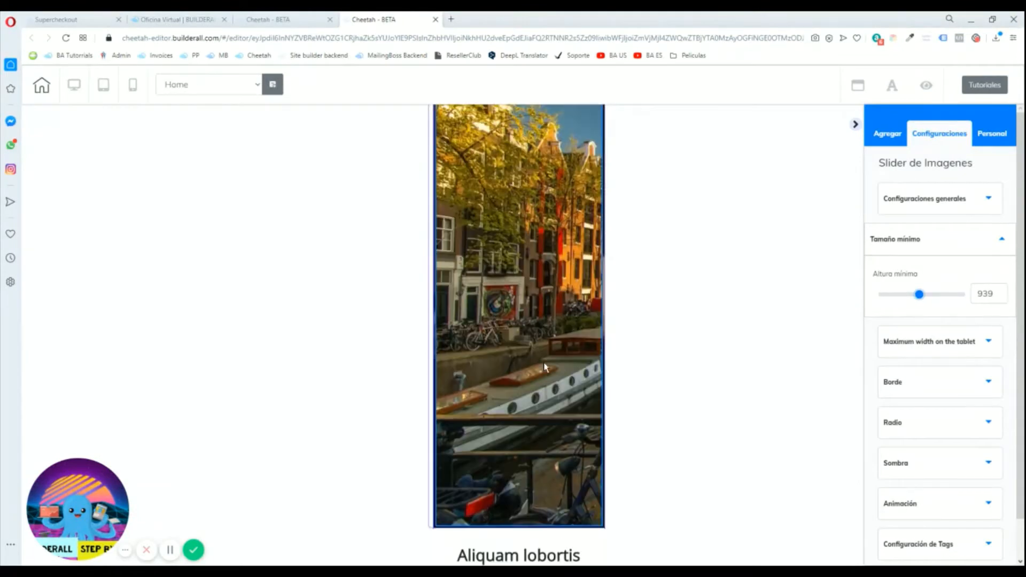
# Step: Examine how the full height of the image slider fits between the hero text and the Aliquam lobortis section on mobile
pyautogui.scroll(-4, 615, 339)
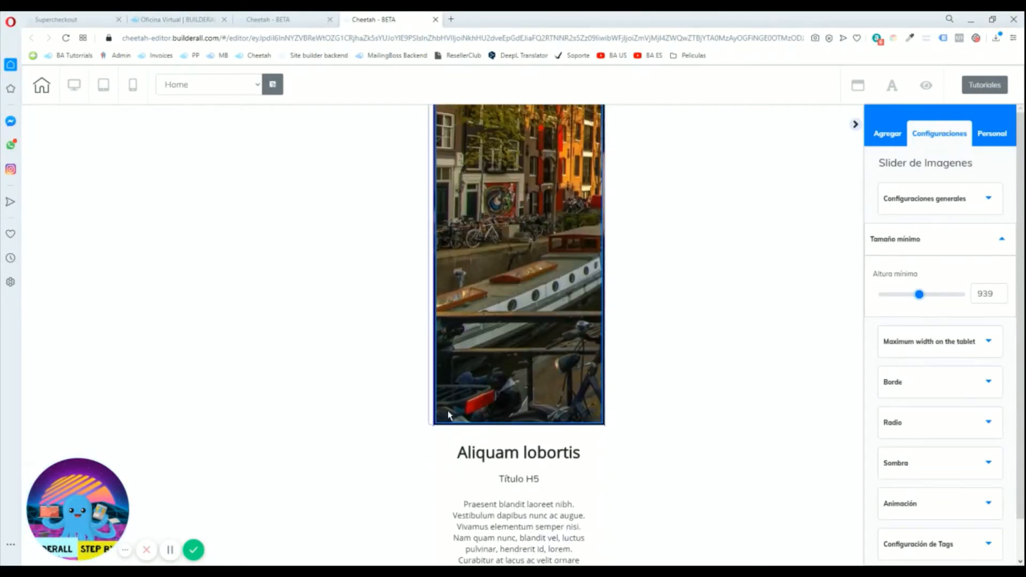
pyautogui.scroll(2, 449, 405)
pyautogui.scroll(-1, 591, 447)
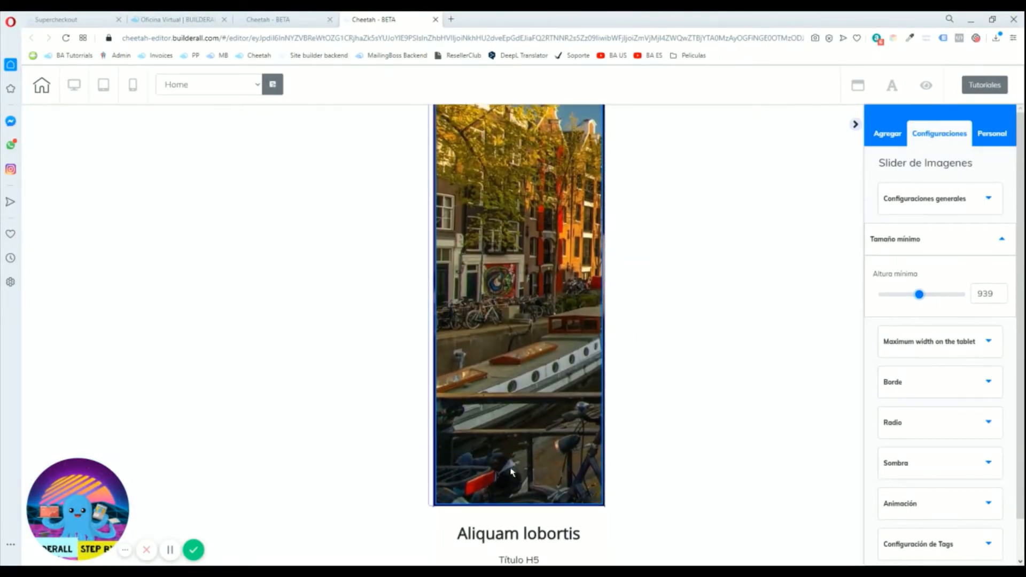
pyautogui.scroll(1, 597, 409)
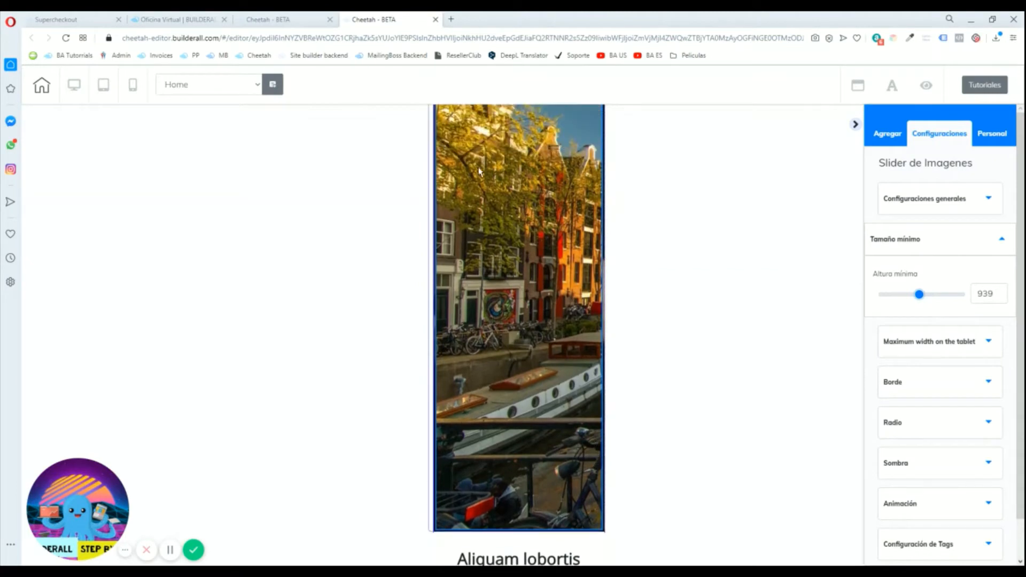
pyautogui.scroll(4, 476, 294)
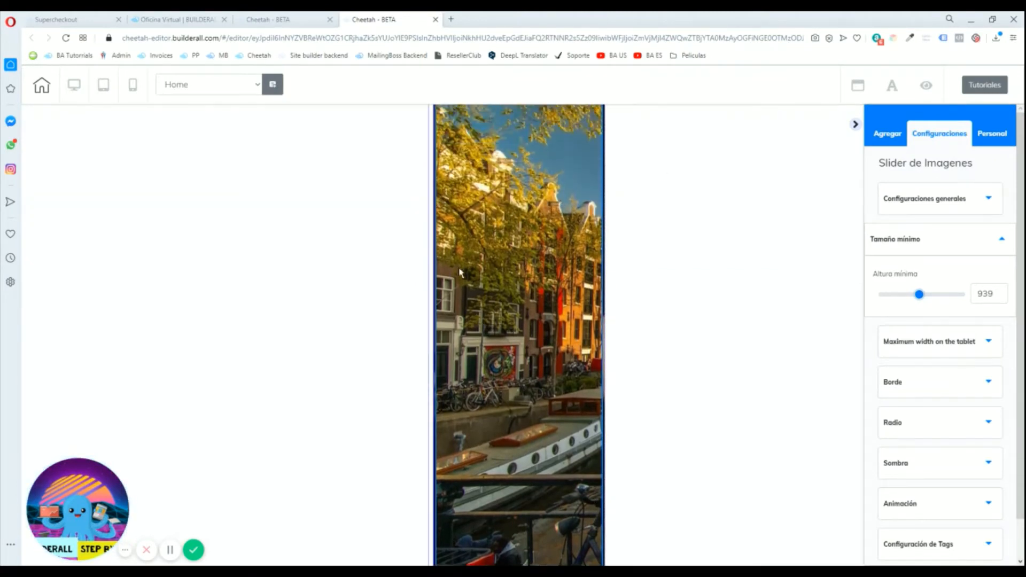
pyautogui.scroll(-2, 626, 256)
pyautogui.scroll(2, 622, 214)
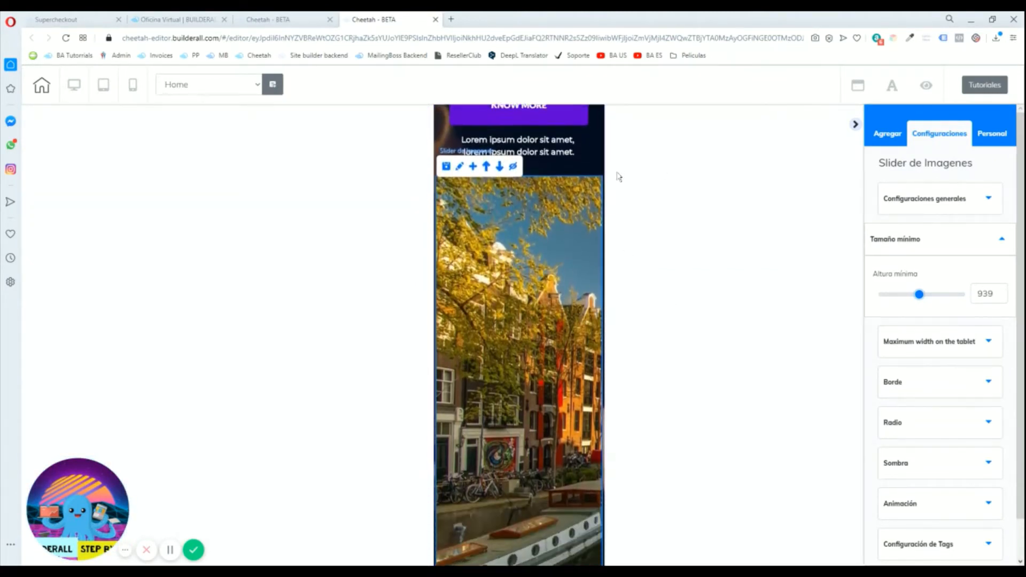
pyautogui.scroll(-5, 556, 299)
pyautogui.scroll(3, 513, 336)
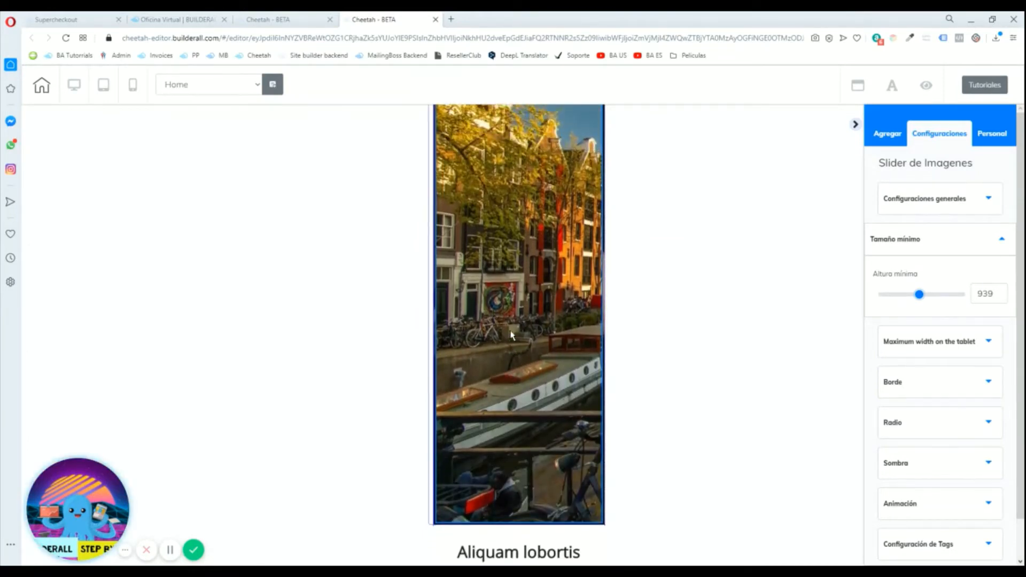
pyautogui.scroll(-4, 548, 155)
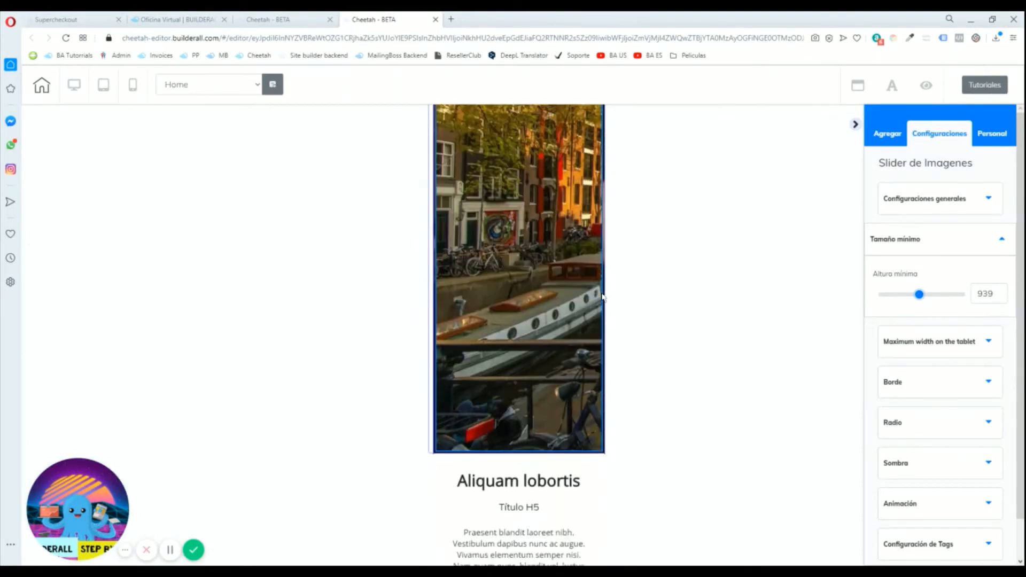
pyautogui.scroll(4, 606, 263)
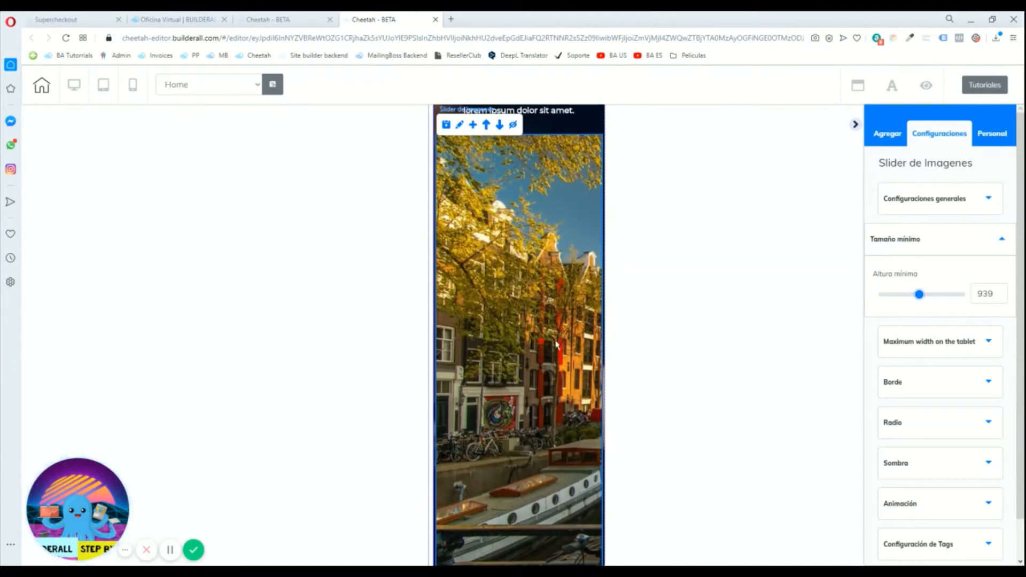
pyautogui.scroll(3, 607, 270)
pyautogui.scroll(-4, 513, 406)
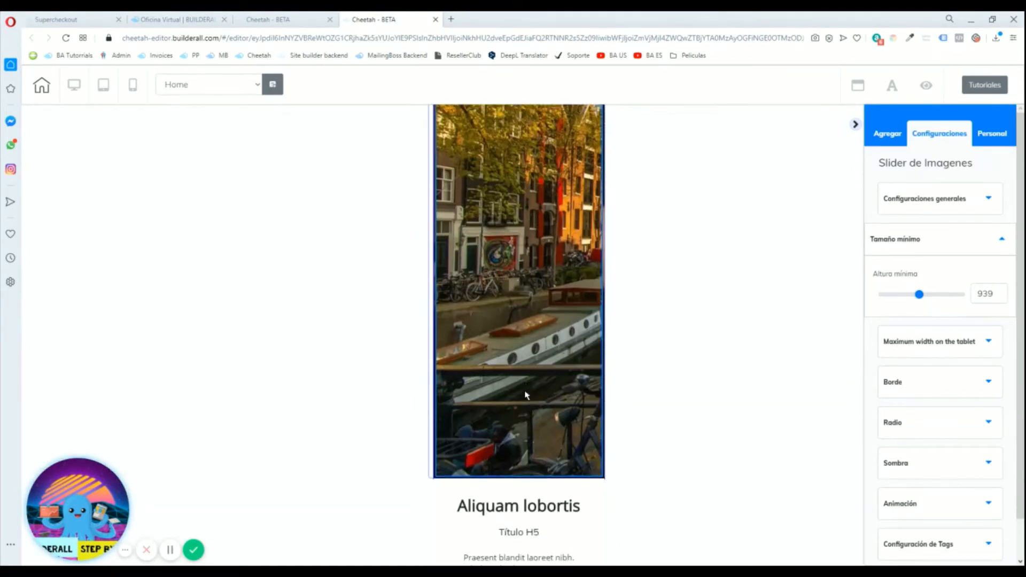
pyautogui.scroll(4, 535, 385)
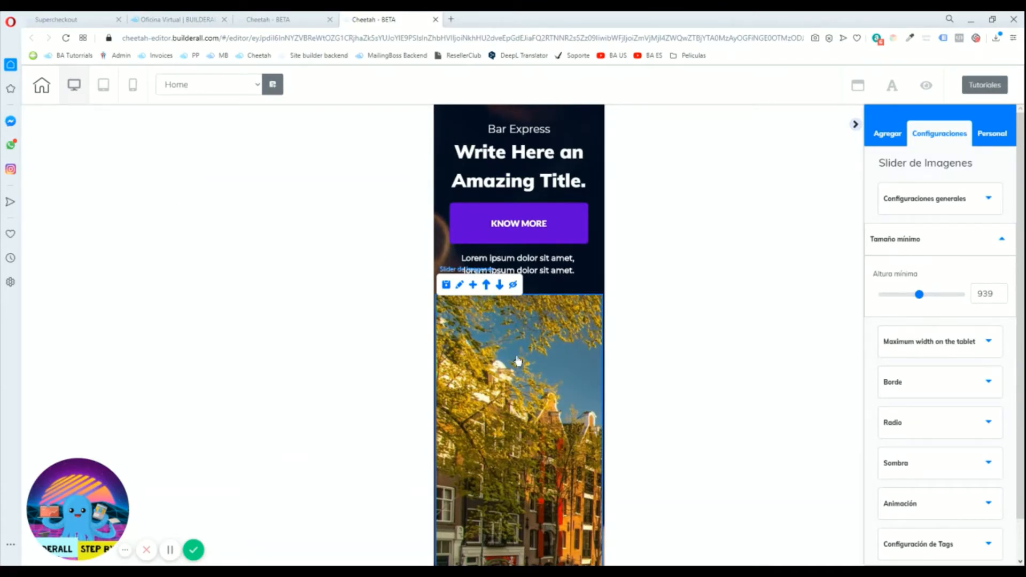
# Step: Return to the desktop view and check the list of hidden elements, closing it again
pyautogui.click(513, 284)
pyautogui.click(807, 86)
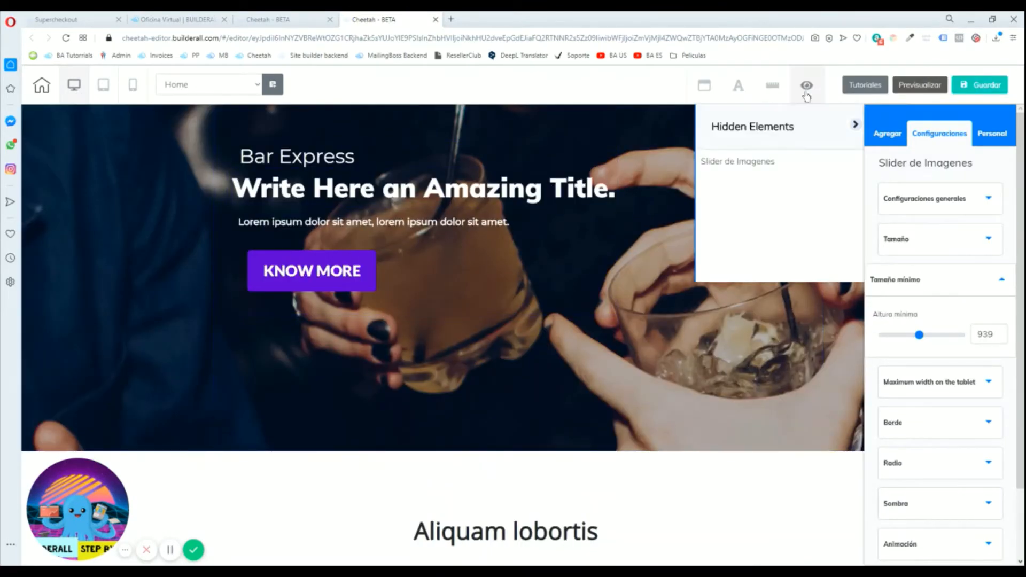
pyautogui.moveTo(786, 169)
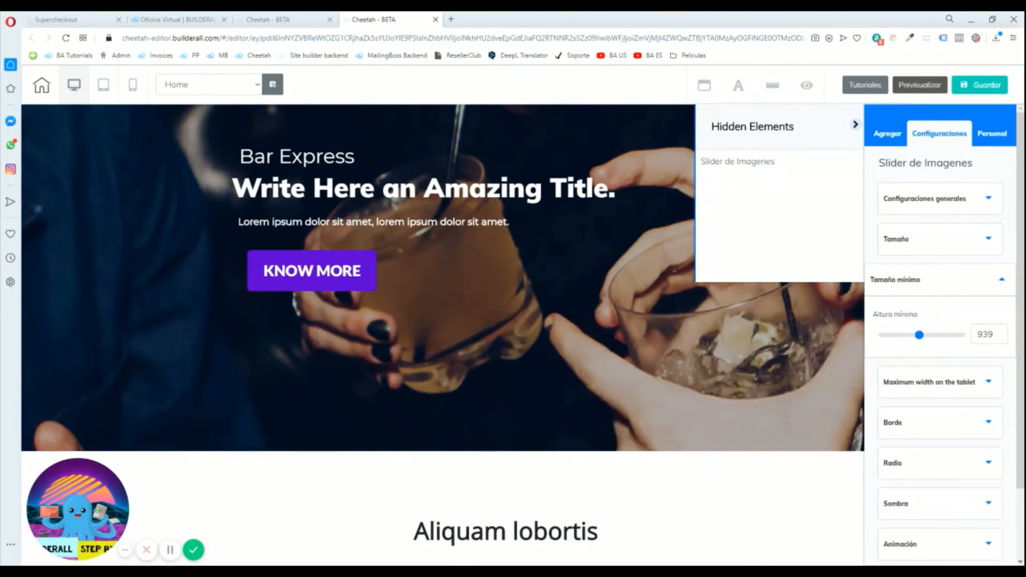
pyautogui.click(807, 87)
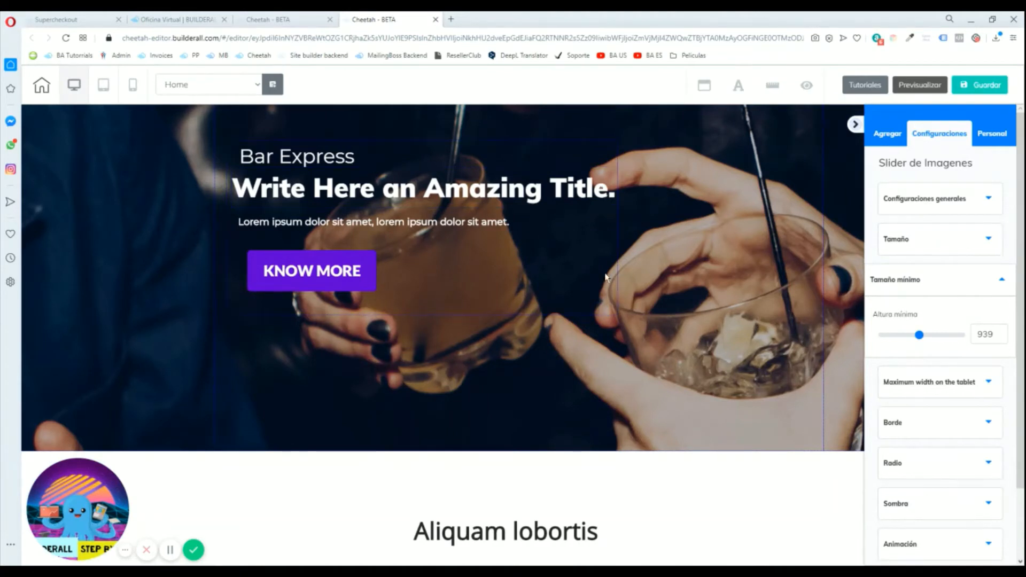
# Step: Extend the hero text box downward and move the KNOW MORE button and the Lorem ipsum line lower inside it
pyautogui.click(540, 198)
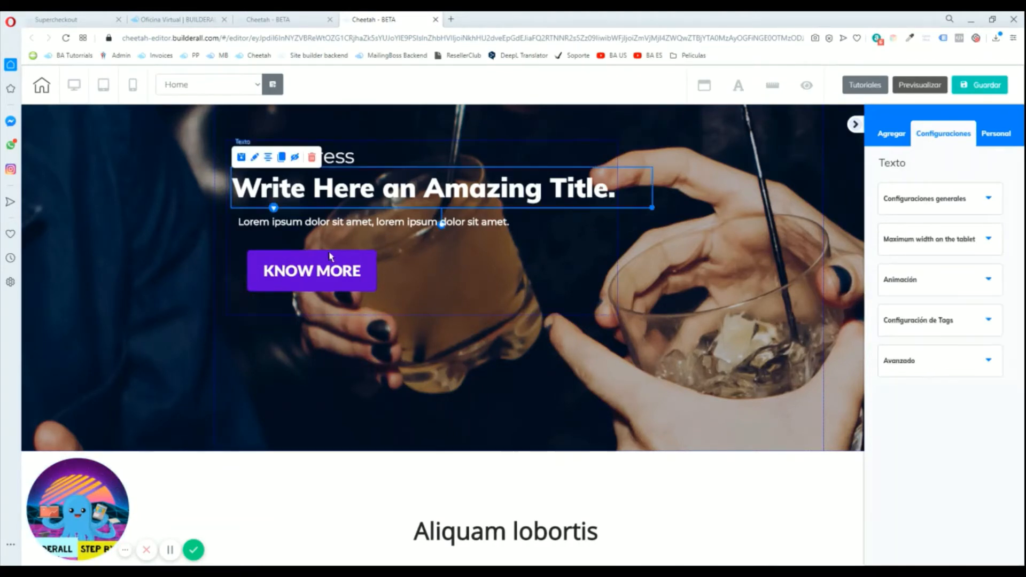
pyautogui.click(408, 282)
pyautogui.moveTo(619, 331); pyautogui.dragTo(624, 380)
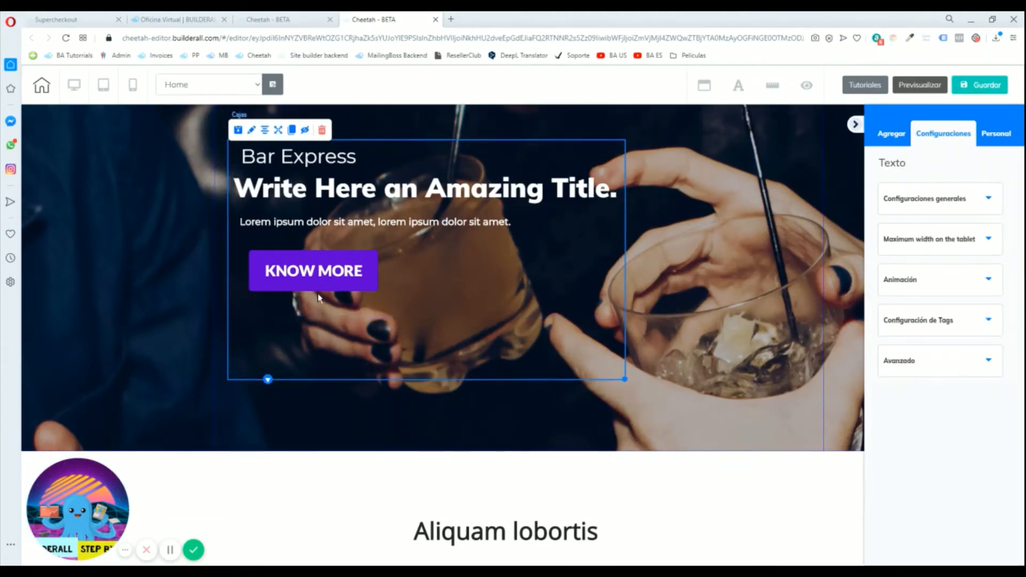
pyautogui.click(320, 312)
pyautogui.click(345, 244)
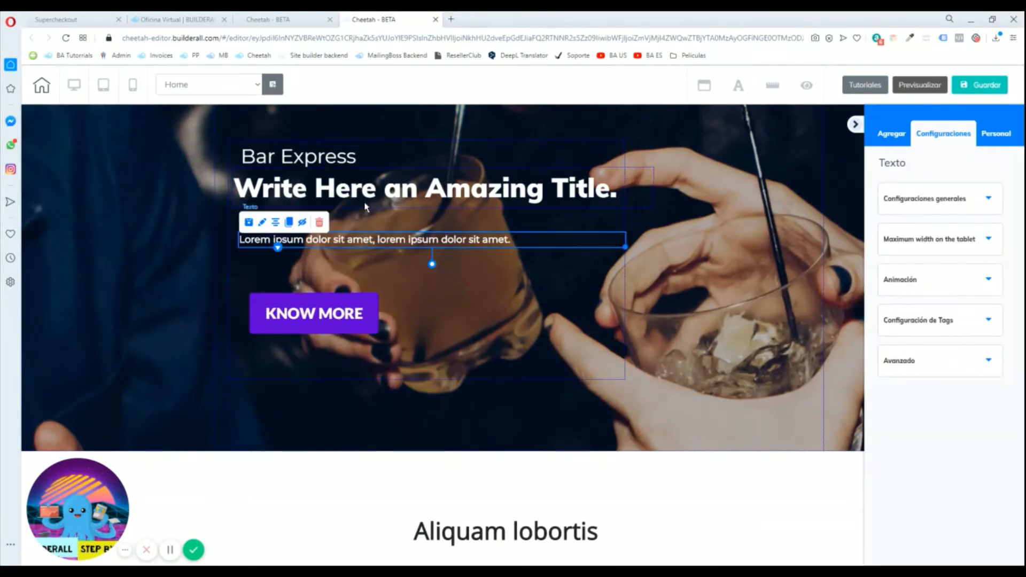
# Step: Clone the hero title, place the copy just below the Lorem ipsum line, and retype the original as "Bienvenido a mi sitio web"
pyautogui.click(347, 204)
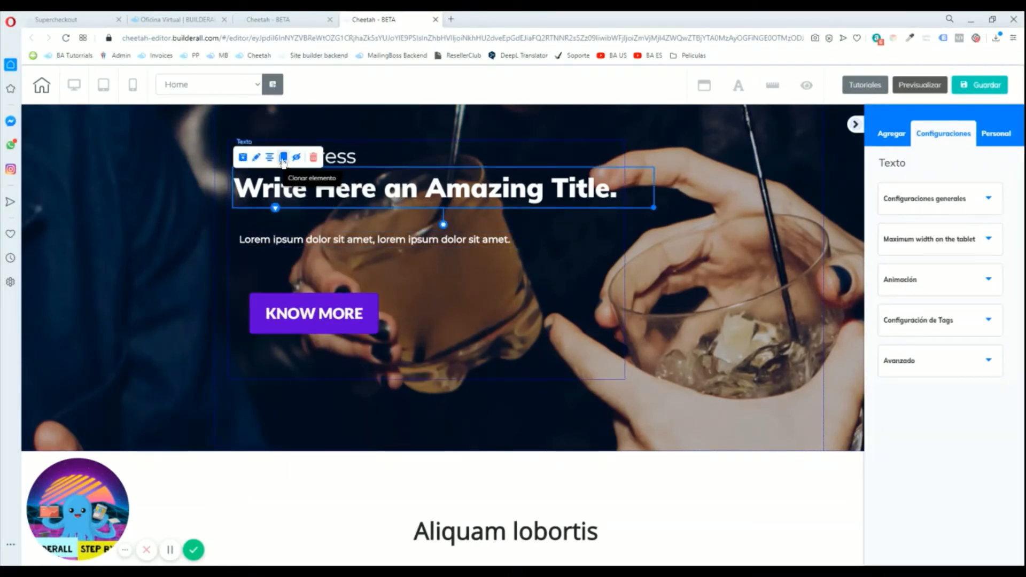
pyautogui.moveTo(444, 202); pyautogui.dragTo(422, 260)
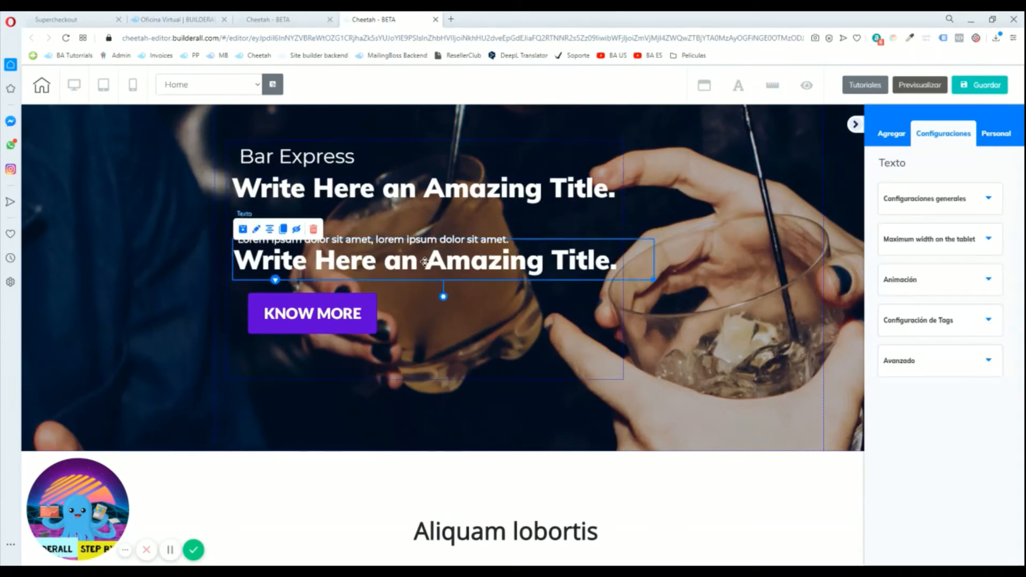
pyautogui.doubleClick(426, 200)
pyautogui.write('B')
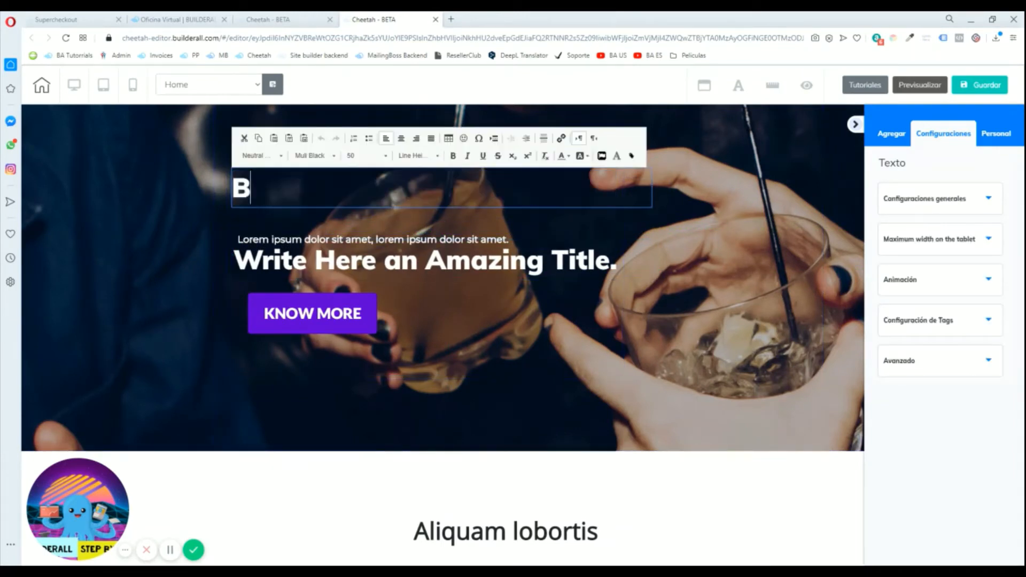
pyautogui.write('ienvenido a mi sitio web')
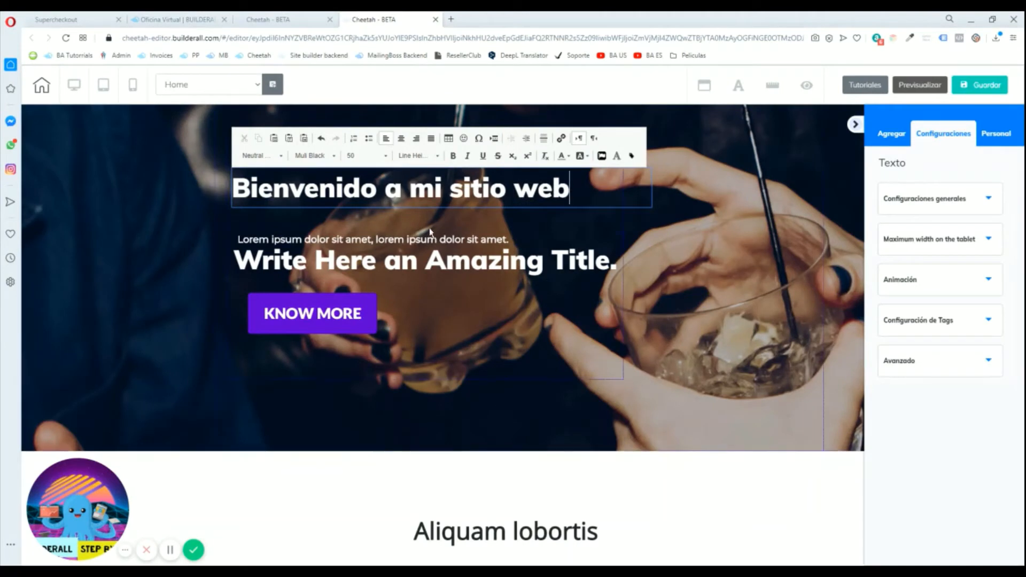
# Step: Replace the cloned title's text with "Gracias por entrar a mi sitio web" and apply the Heading 2 style
pyautogui.click(485, 264)
pyautogui.tripleClick(485, 265)
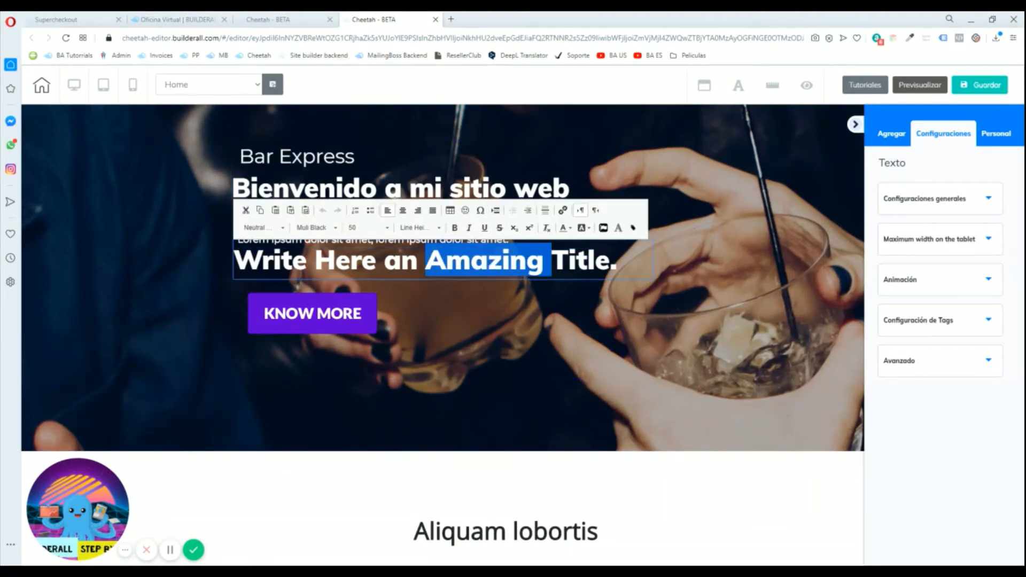
pyautogui.press('BackSpace')
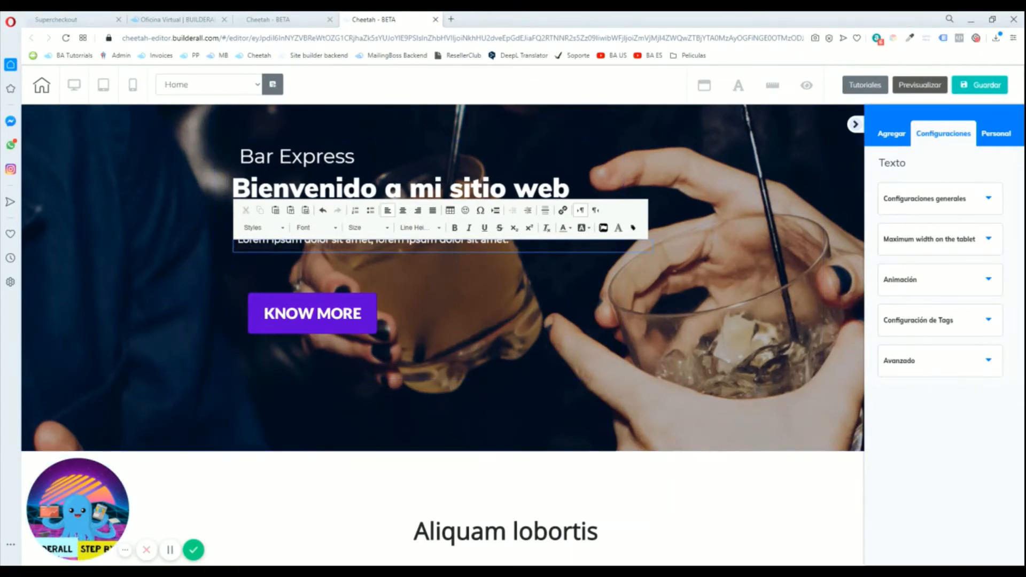
pyautogui.write('Gracias por entrar a mi sitio web')
pyautogui.click(278, 231)
pyautogui.scroll(-3, 287, 277)
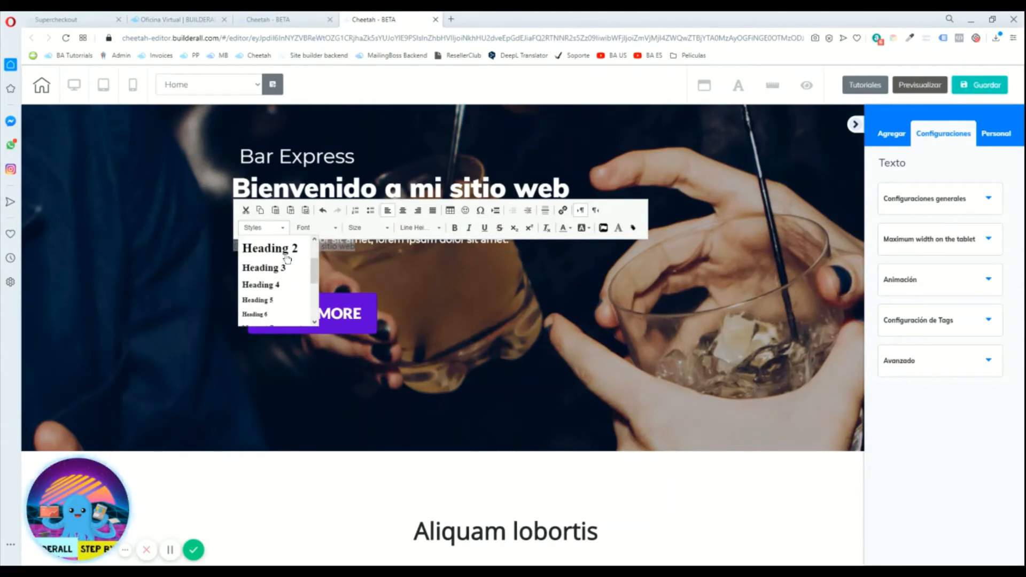
pyautogui.scroll(2, 288, 277)
pyautogui.click(287, 273)
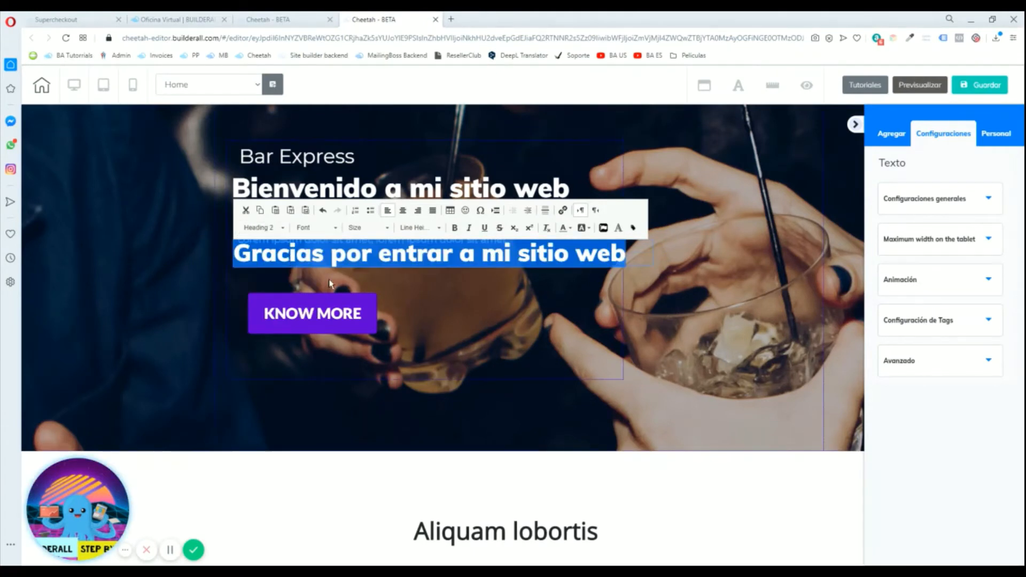
# Step: Change the "Gracias por entrar a mi sitio web" heading to a light text colour and reposition it just above the KNOW MORE button
pyautogui.click(466, 268)
pyautogui.moveTo(466, 265); pyautogui.dragTo(474, 266)
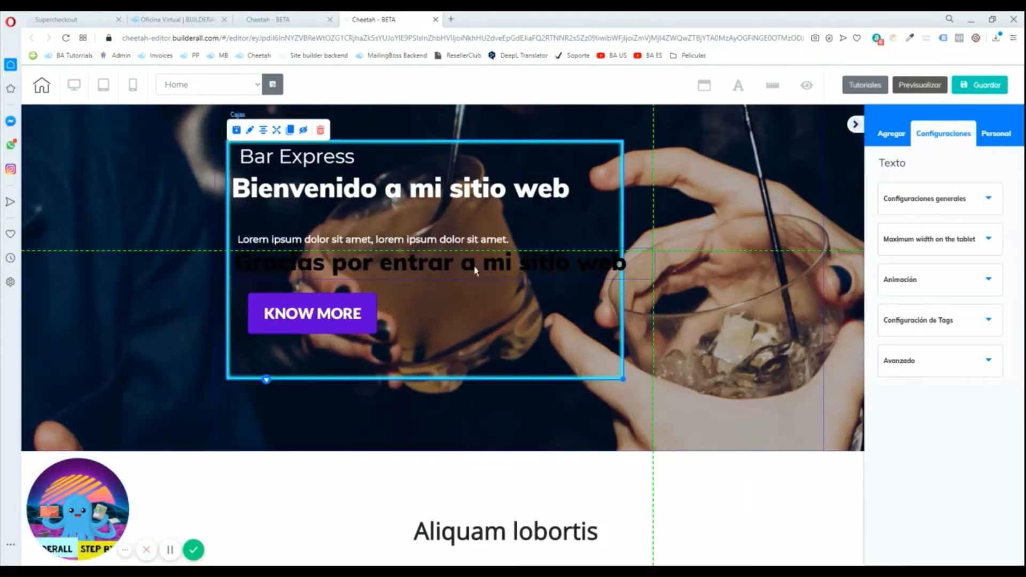
pyautogui.doubleClick(475, 268)
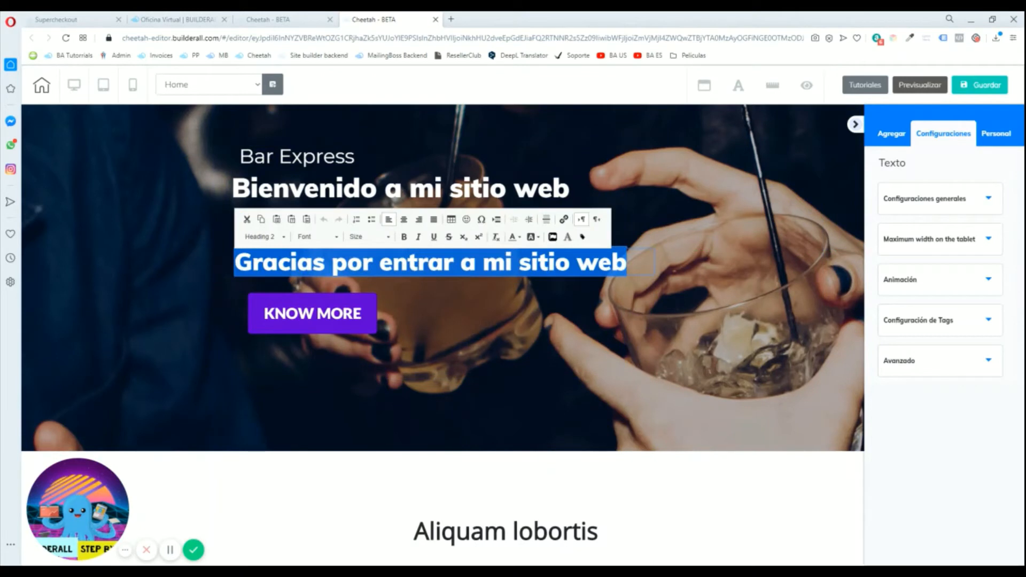
pyautogui.click(515, 237)
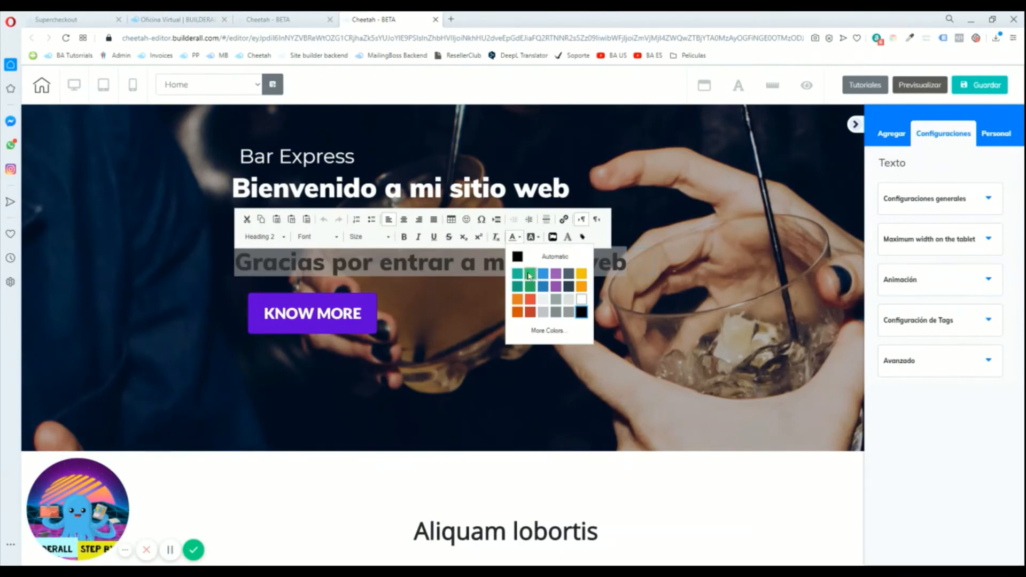
pyautogui.click(570, 300)
pyautogui.click(514, 236)
pyautogui.click(571, 299)
pyautogui.click(511, 266)
pyautogui.click(512, 266)
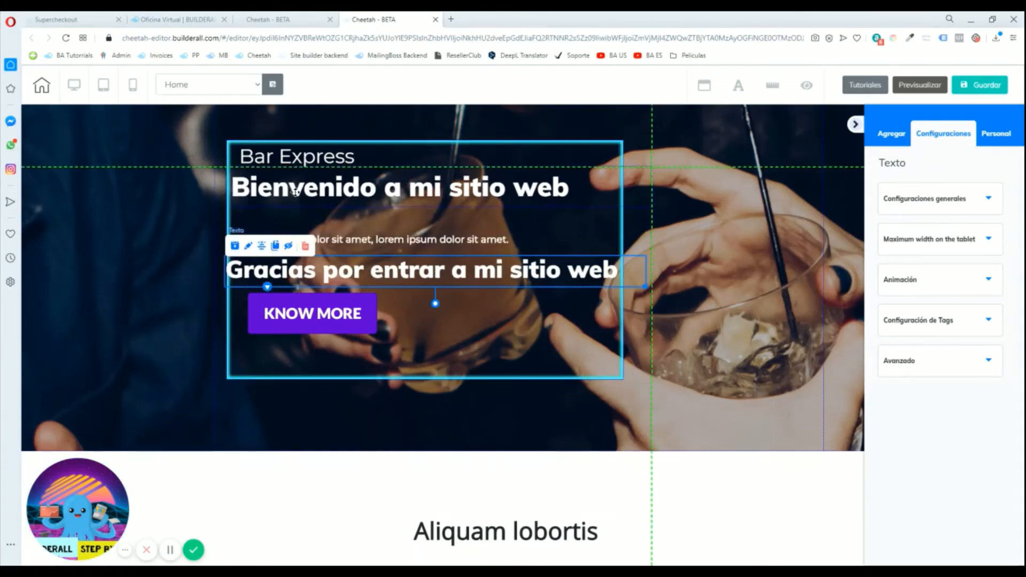
# Step: Line up the "Gracias por entrar a mi sitio web" heading with the title's left edge and hide it in the desktop view
pyautogui.click(350, 203)
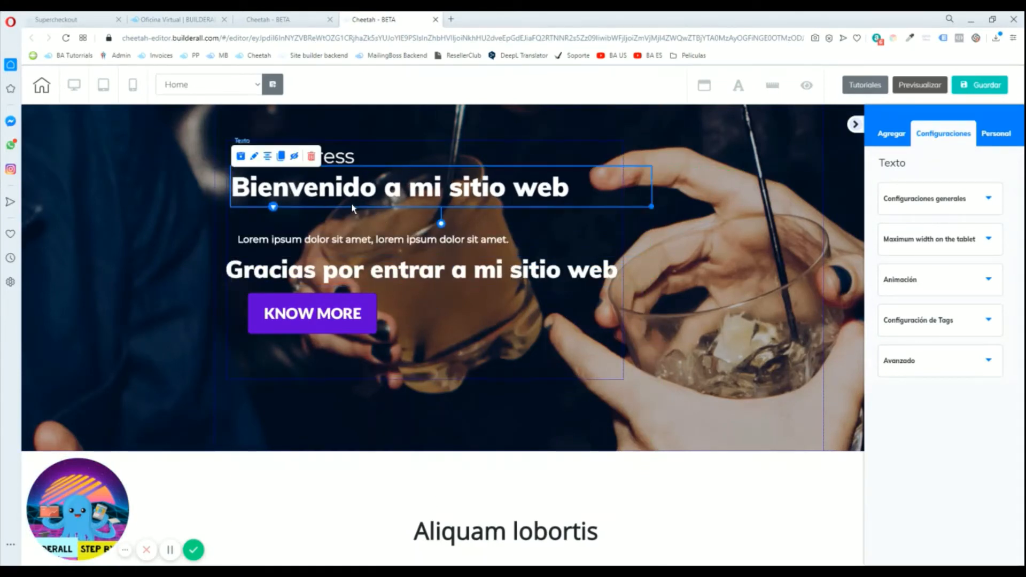
pyautogui.click(396, 269)
pyautogui.click(430, 269)
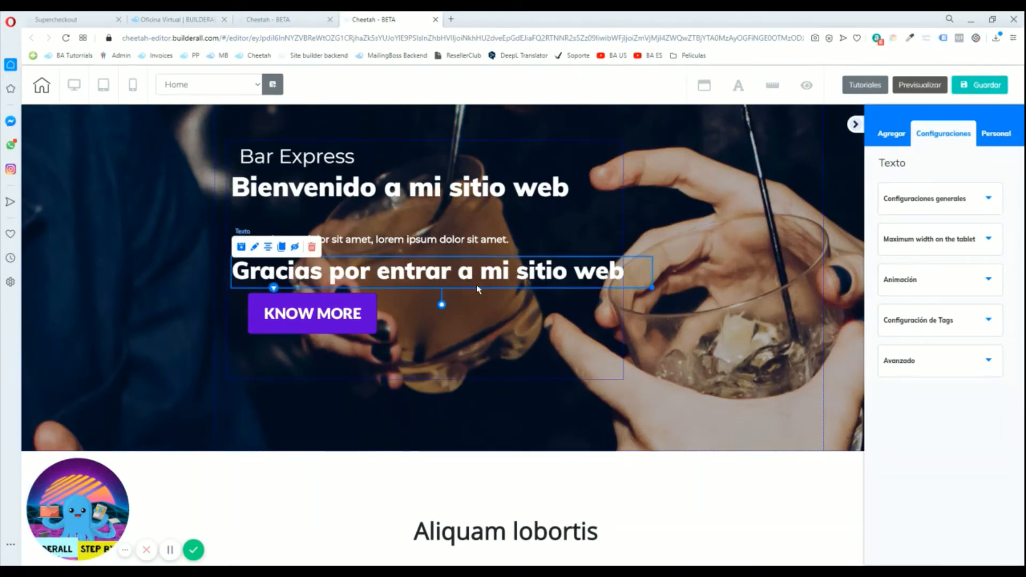
pyautogui.click(317, 252)
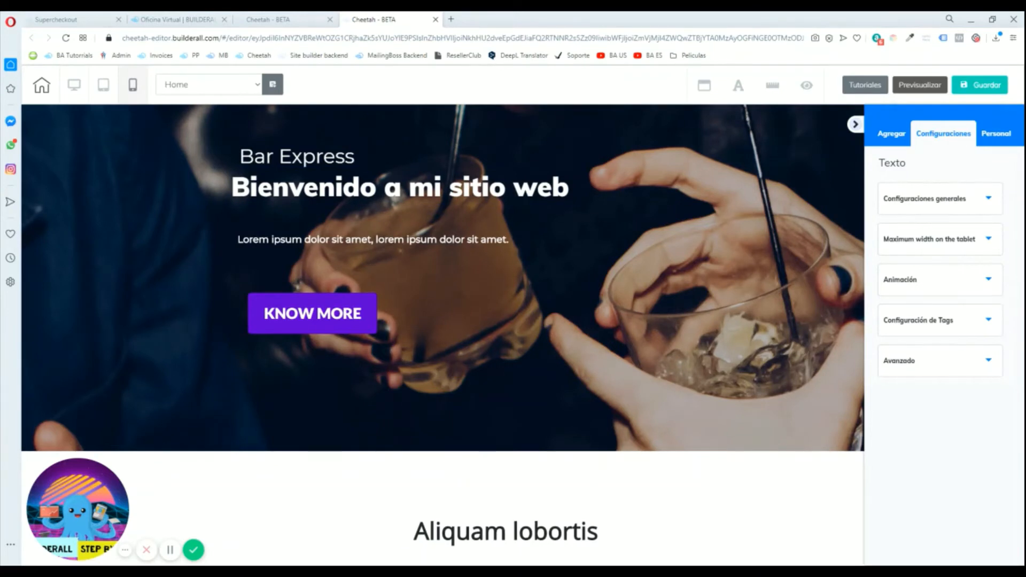
# Step: In the mobile view, hide the "Bienvenido a mi sitio web" title and open the general settings of the "Gracias por entrar a mi sitio web" heading
pyautogui.click(133, 85)
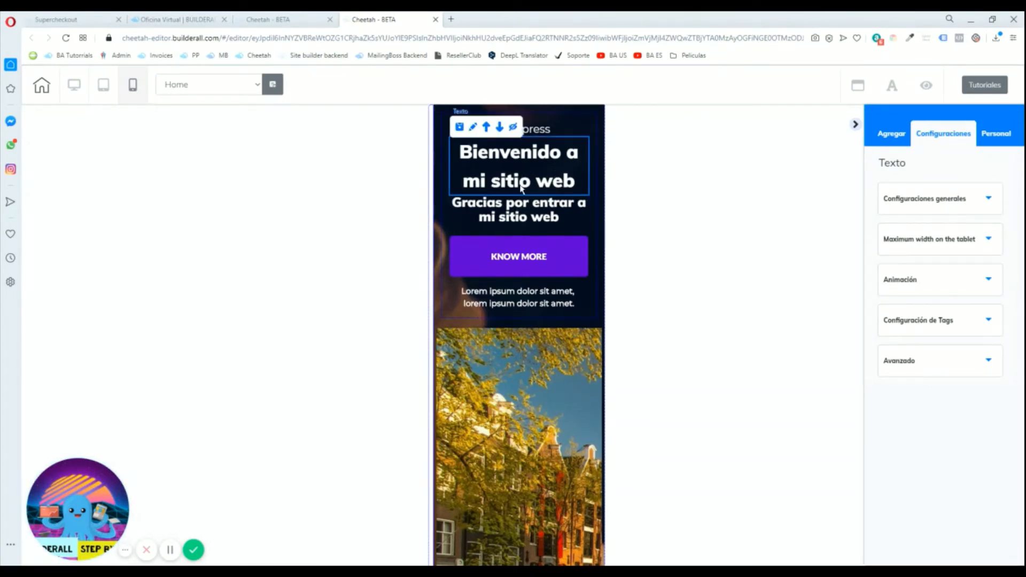
pyautogui.click(513, 127)
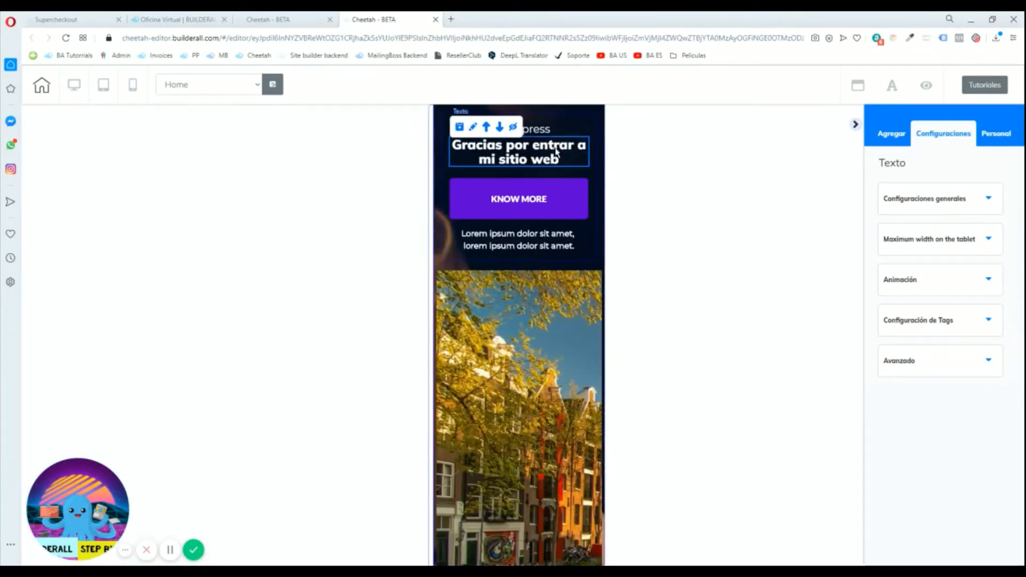
pyautogui.click(880, 200)
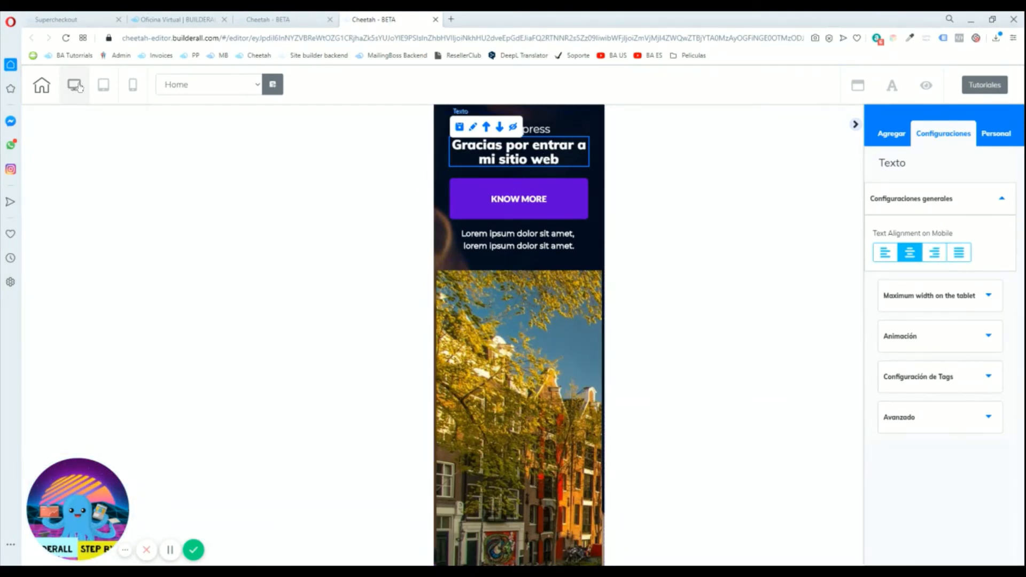
# Step: In the desktop view, open the hidden elements list and unhide the "Gracias por entrar a mi sitio web" heading
pyautogui.click(74, 85)
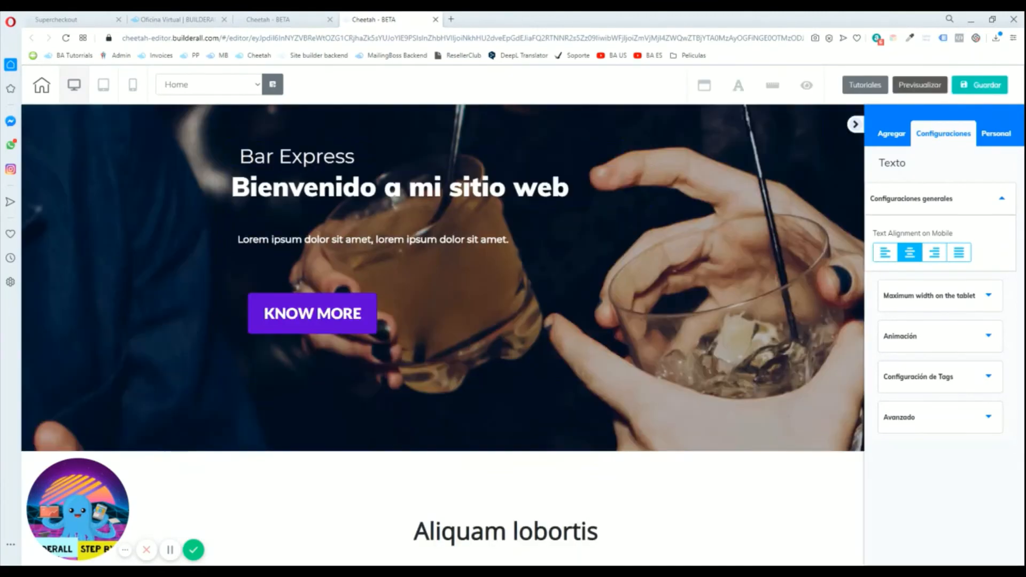
pyautogui.click(807, 86)
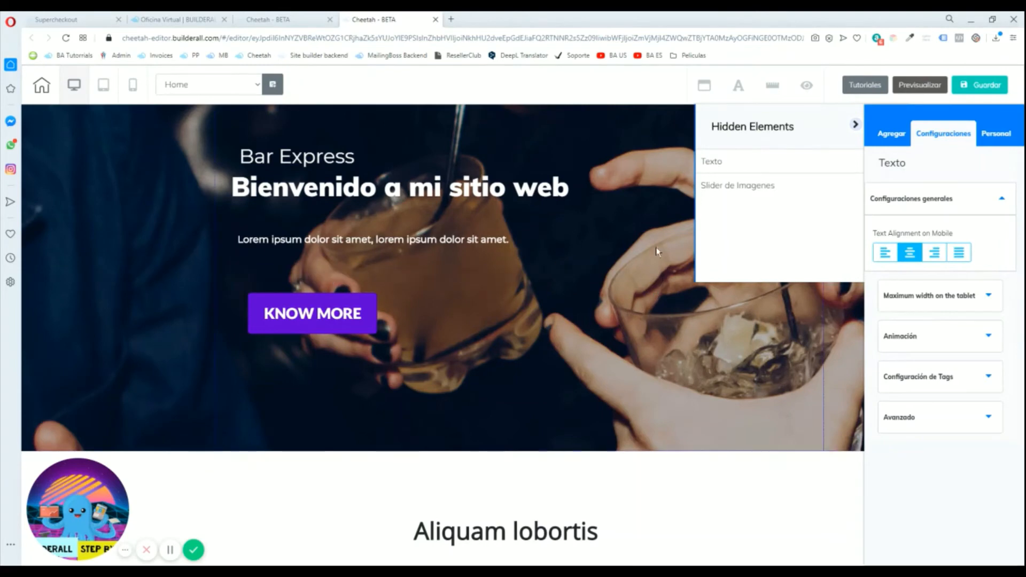
pyautogui.moveTo(718, 164); pyautogui.dragTo(694, 175)
pyautogui.click(793, 162)
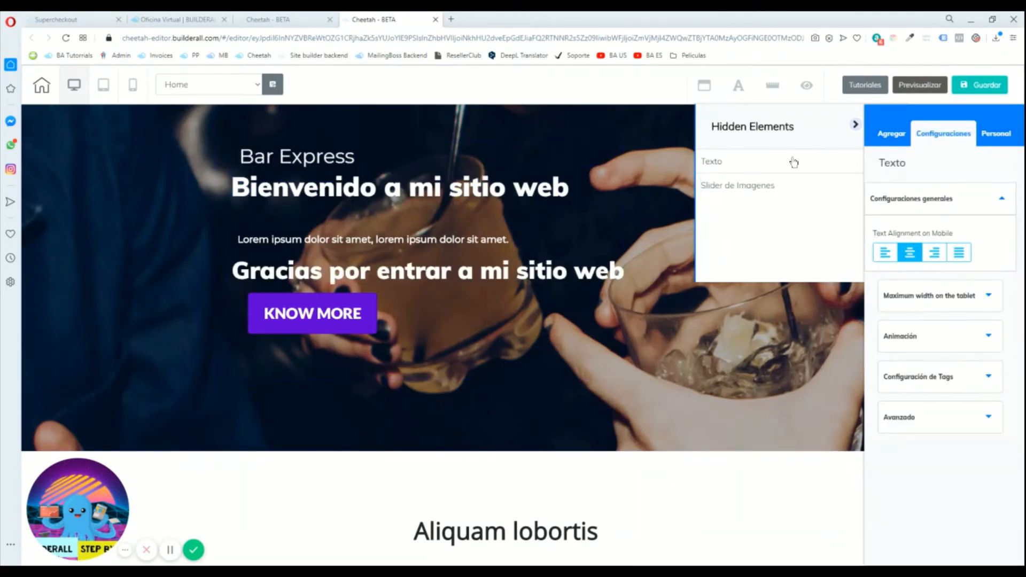
pyautogui.doubleClick(794, 162)
pyautogui.click(786, 158)
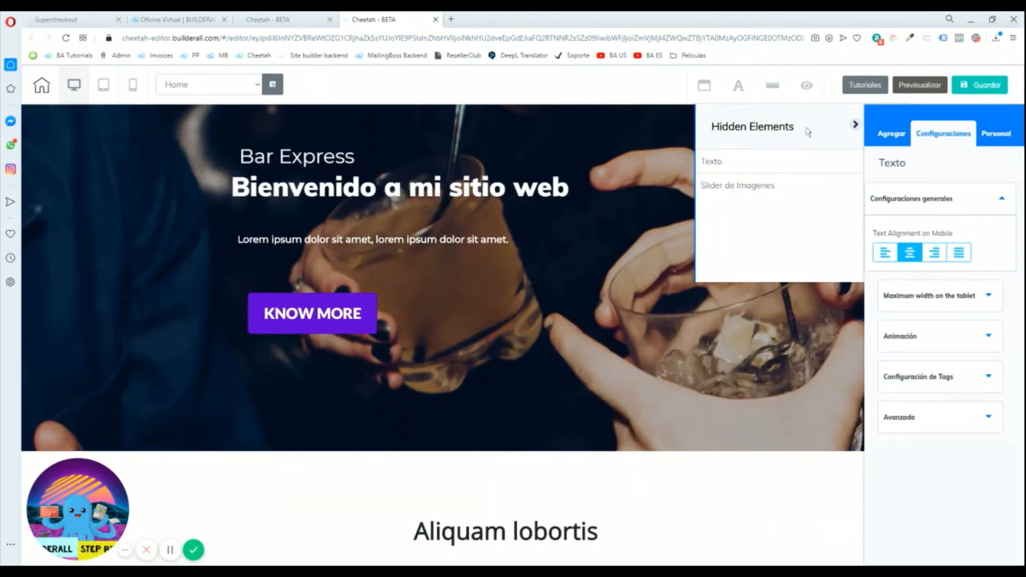
pyautogui.click(855, 127)
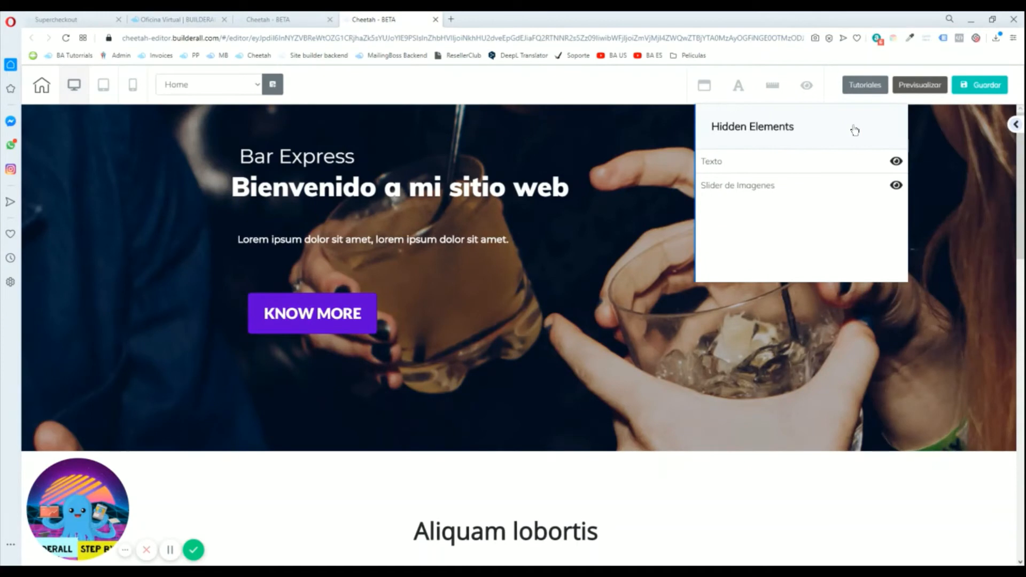
pyautogui.click(897, 162)
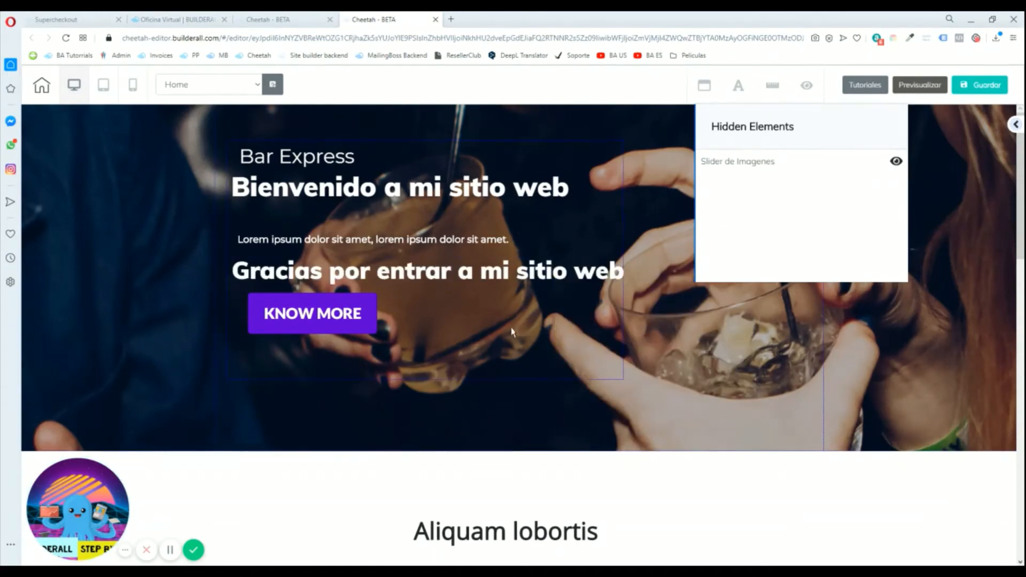
# Step: Apply the Neutral paragraph style to the whole "Gracias por entrar a mi sitio web" text
pyautogui.click(492, 272)
pyautogui.doubleClick(492, 271)
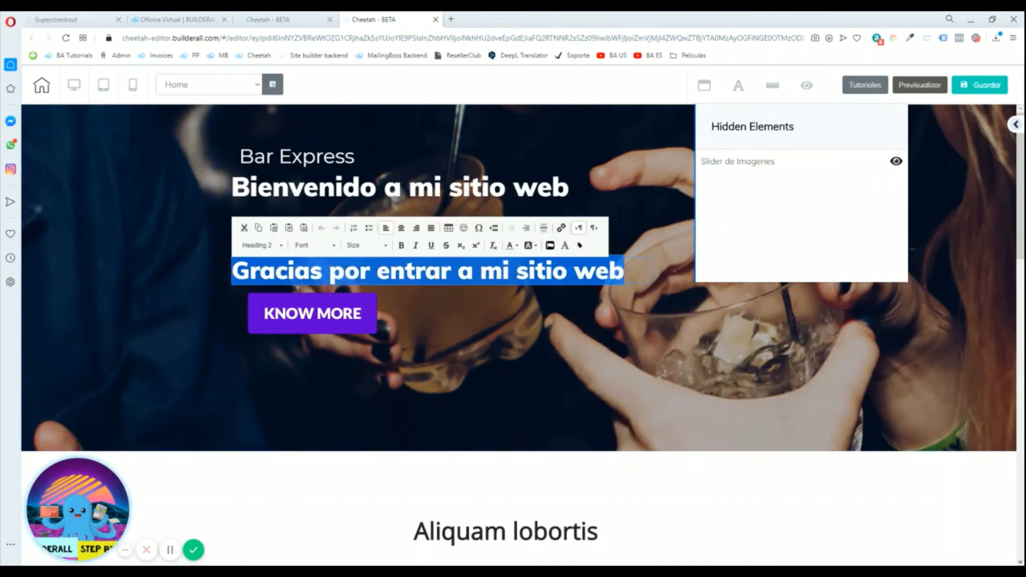
pyautogui.click(281, 246)
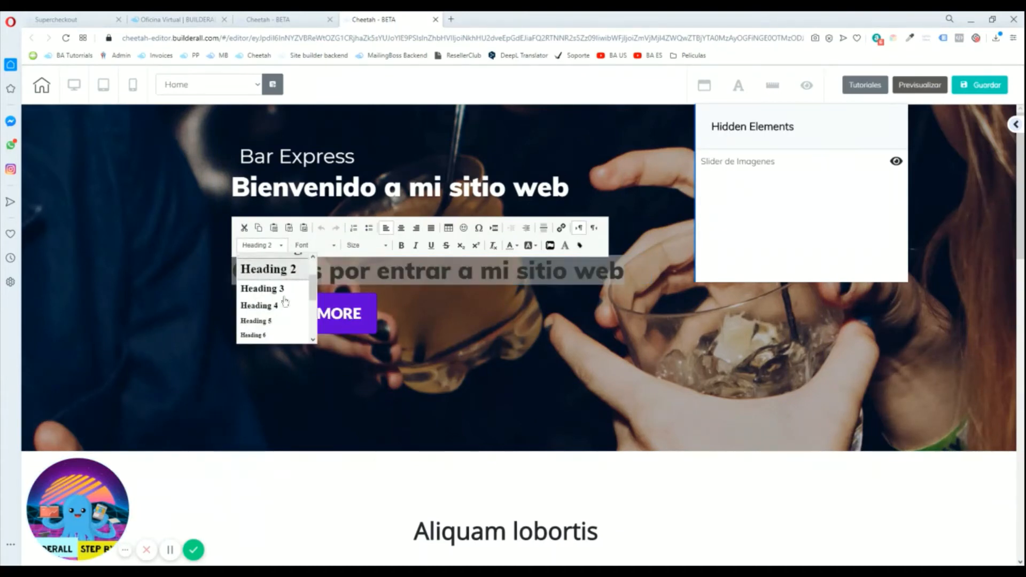
pyautogui.scroll(-3, 285, 302)
pyautogui.click(295, 336)
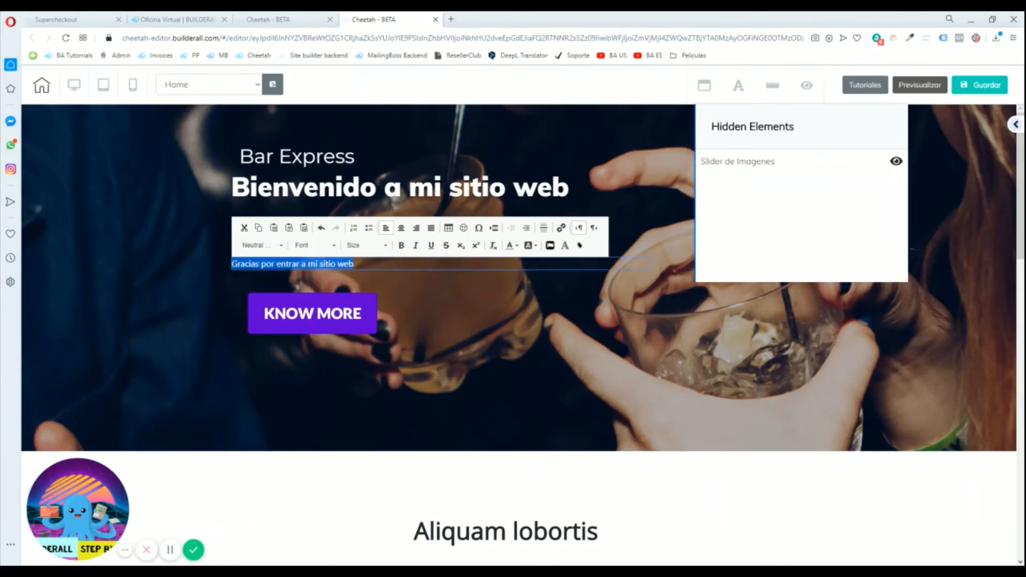
# Step: Choose a larger font size for the "Gracias por entrar a mi sitio web" text and finish editing it
pyautogui.click(366, 246)
pyautogui.scroll(-2, 385, 312)
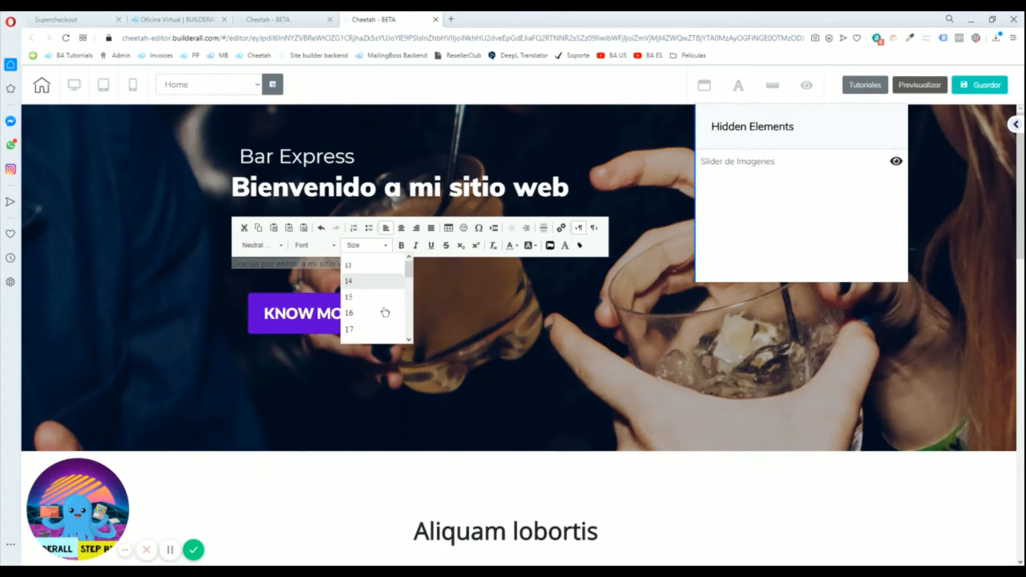
pyautogui.scroll(-5, 385, 312)
pyautogui.click(380, 306)
pyautogui.click(485, 313)
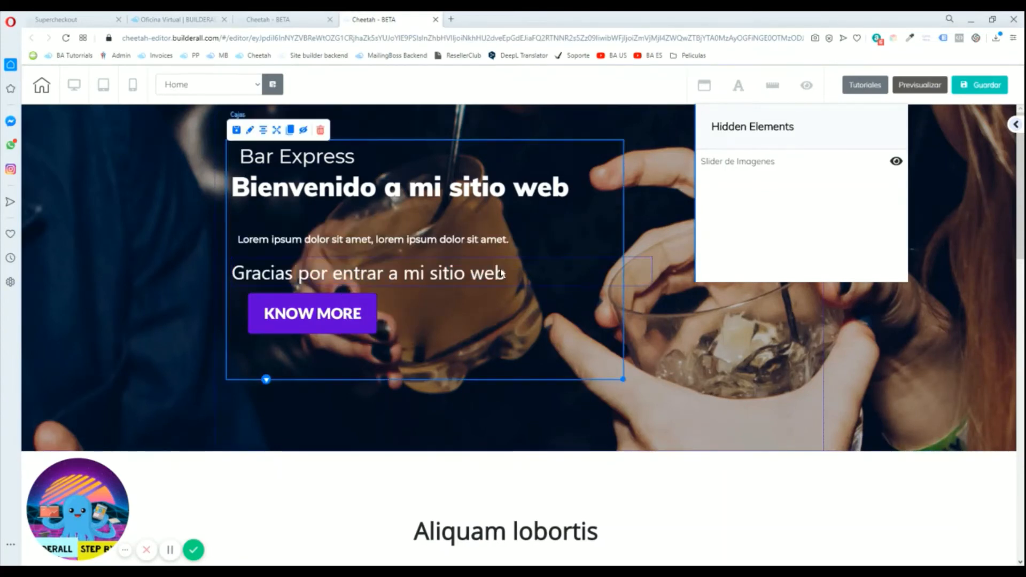
# Step: Nudge the "Gracias por entrar a mi sitio web" text slightly and narrow its text box from the right edge
pyautogui.moveTo(508, 272); pyautogui.dragTo(557, 270)
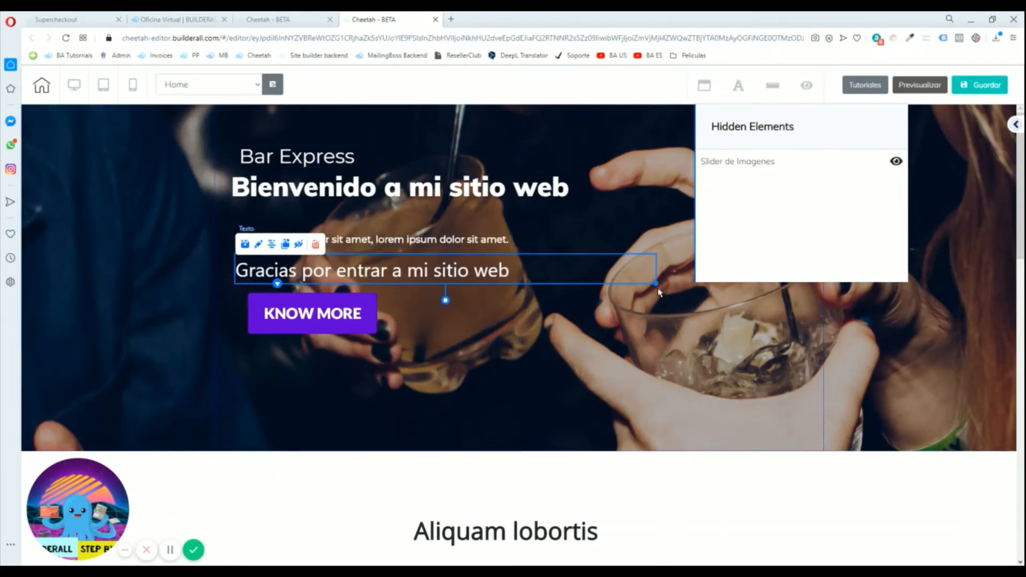
pyautogui.moveTo(656, 284); pyautogui.dragTo(609, 283)
pyautogui.click(615, 171)
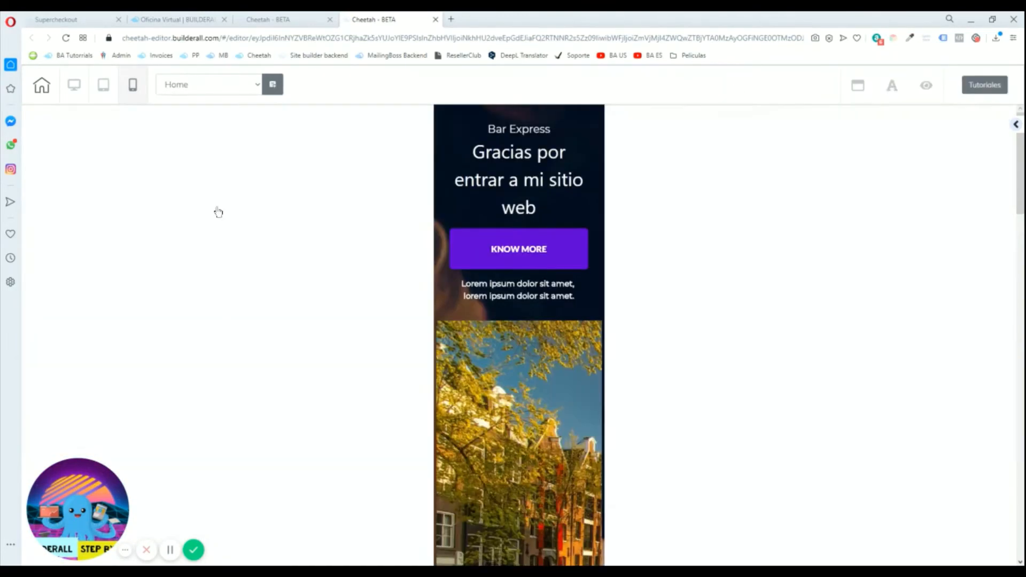
# Step: In the mobile view, open the "Gracias por entrar a mi sitio web" text's settings and set its mobile font size to 50
pyautogui.click(535, 176)
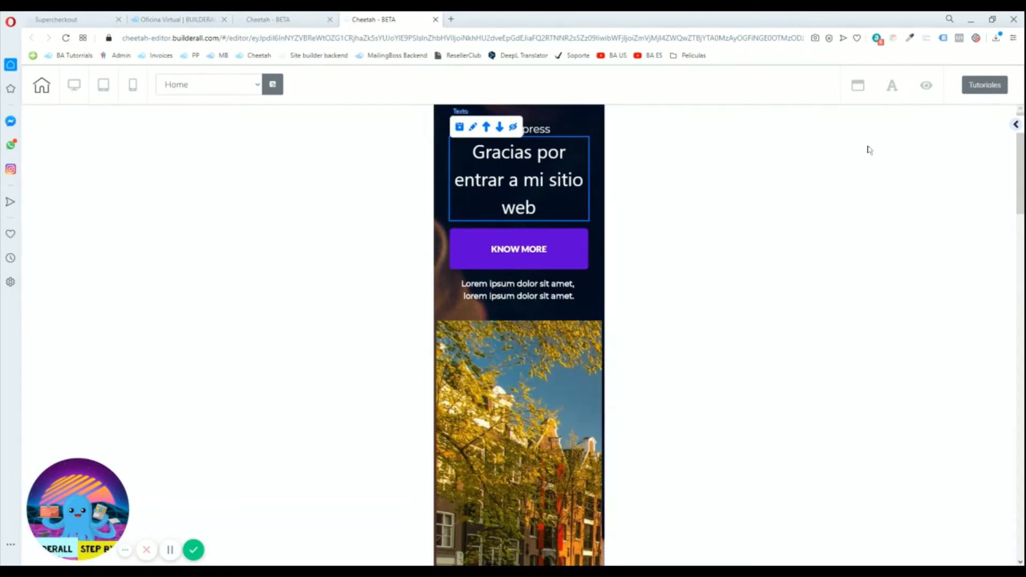
pyautogui.click(1016, 125)
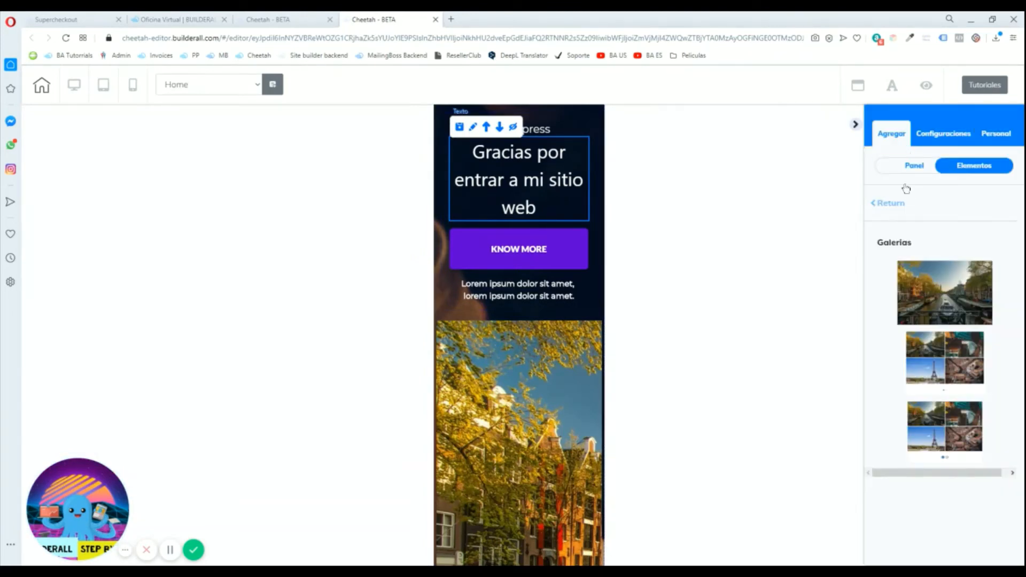
pyautogui.click(888, 201)
pyautogui.click(473, 128)
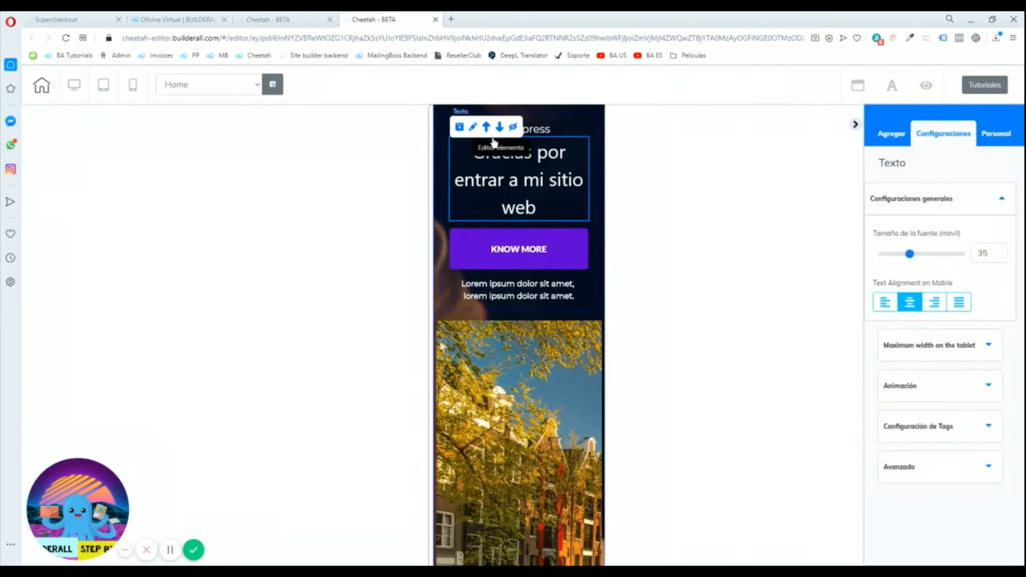
pyautogui.moveTo(911, 257); pyautogui.dragTo(942, 258)
pyautogui.click(959, 302)
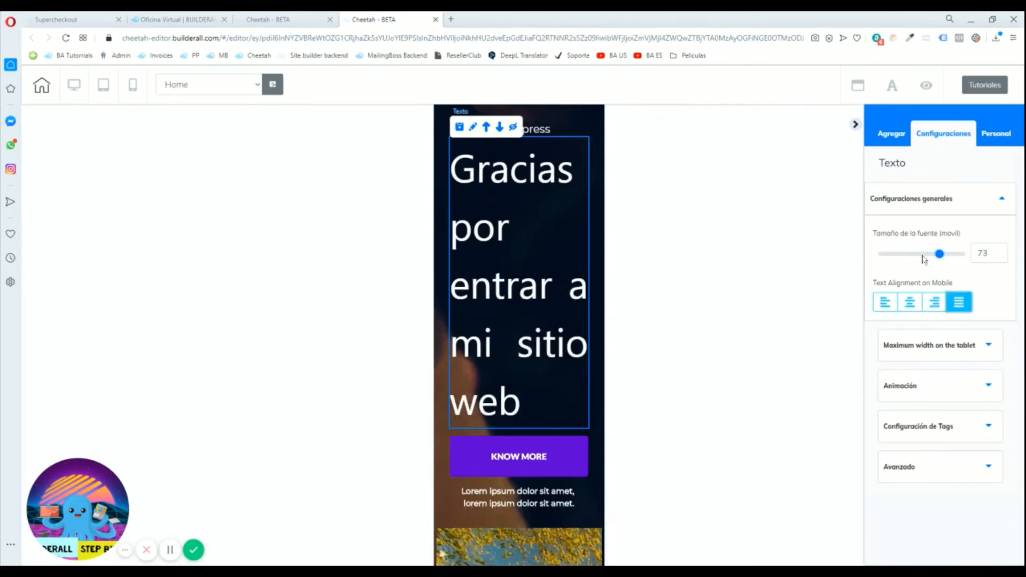
pyautogui.click(923, 256)
# Step: Try left and right mobile alignment on the "Gracias por entrar a mi sitio web" text and settle on centred
pyautogui.click(885, 302)
pyautogui.click(910, 302)
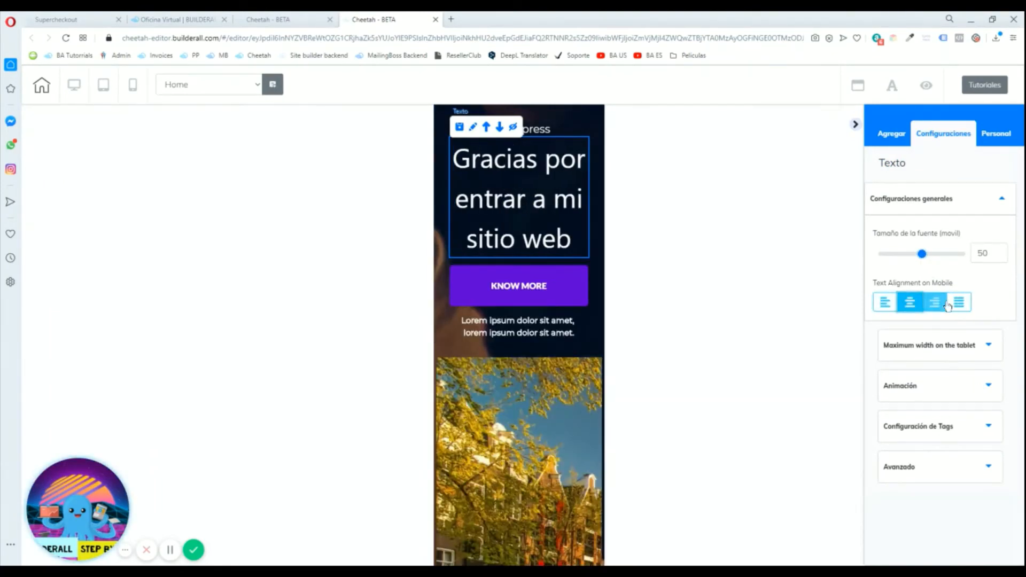
pyautogui.click(934, 302)
pyautogui.click(910, 302)
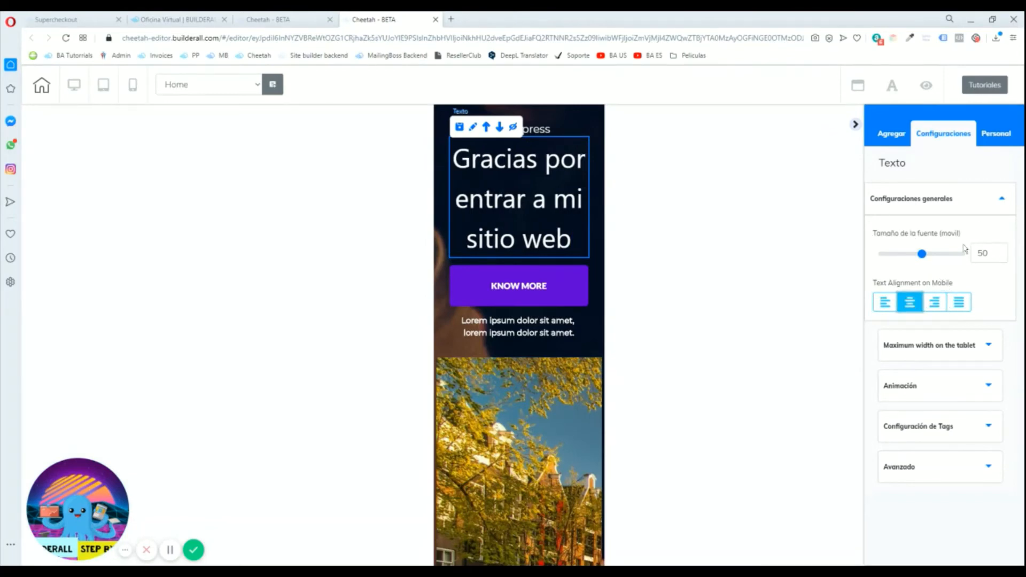
# Step: Review the mobile layout of the page through the Aliquam lobortis, Pricing and Contact Us sections
pyautogui.scroll(-10, 708, 271)
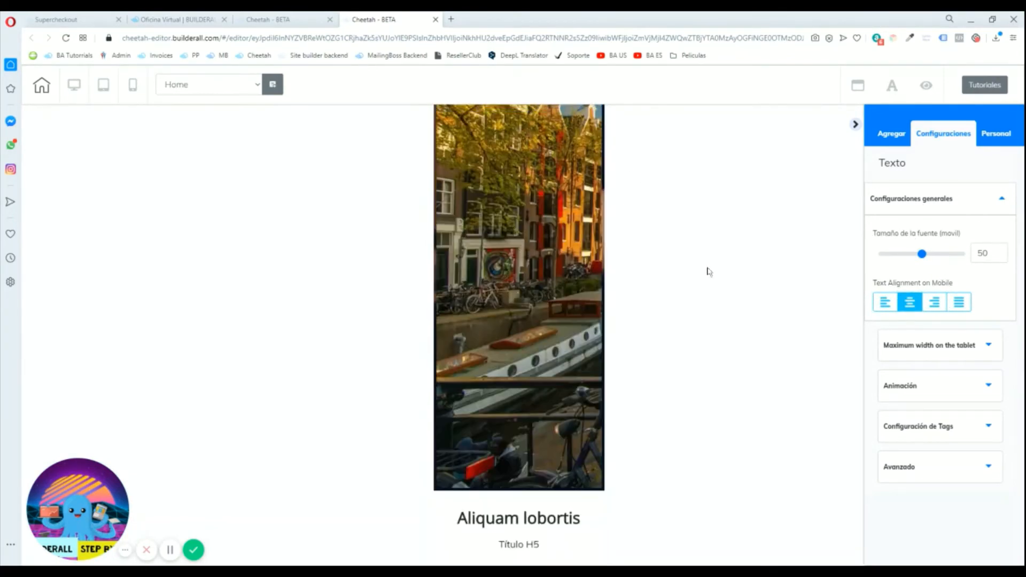
pyautogui.scroll(-15, 702, 283)
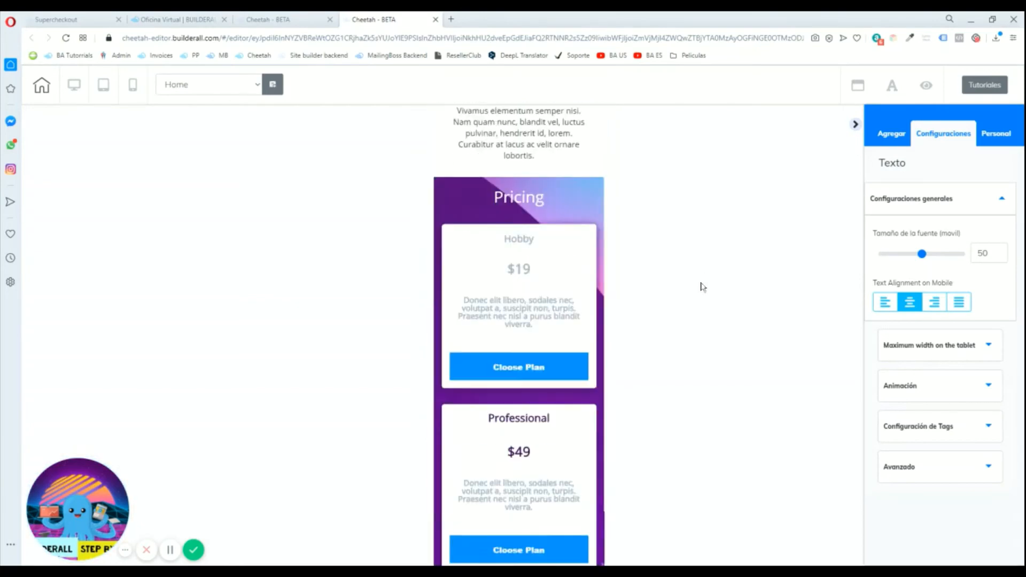
pyautogui.scroll(2, 636, 291)
pyautogui.scroll(-3, 655, 291)
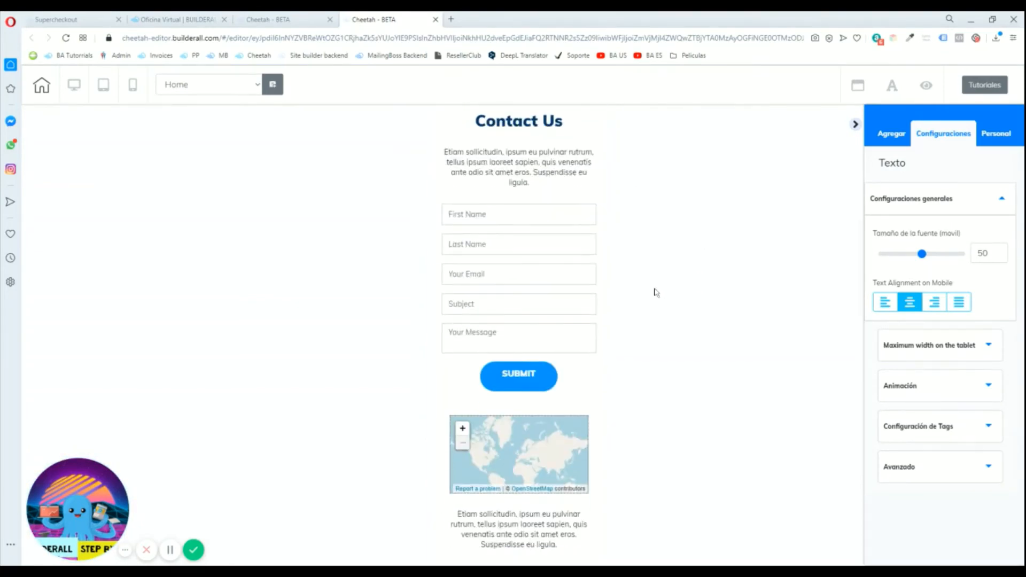
pyautogui.scroll(20, 656, 299)
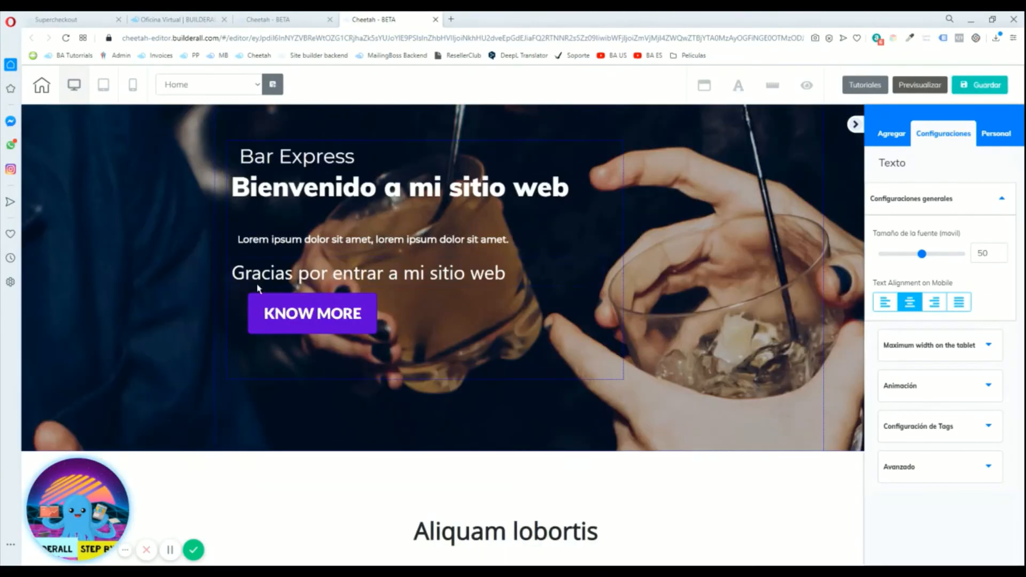
# Step: In the desktop view, enable the fixed header (Encabezado Fijo) on desktop in the hero panel's advanced settings
pyautogui.click(733, 252)
pyautogui.scroll(-5, 936, 482)
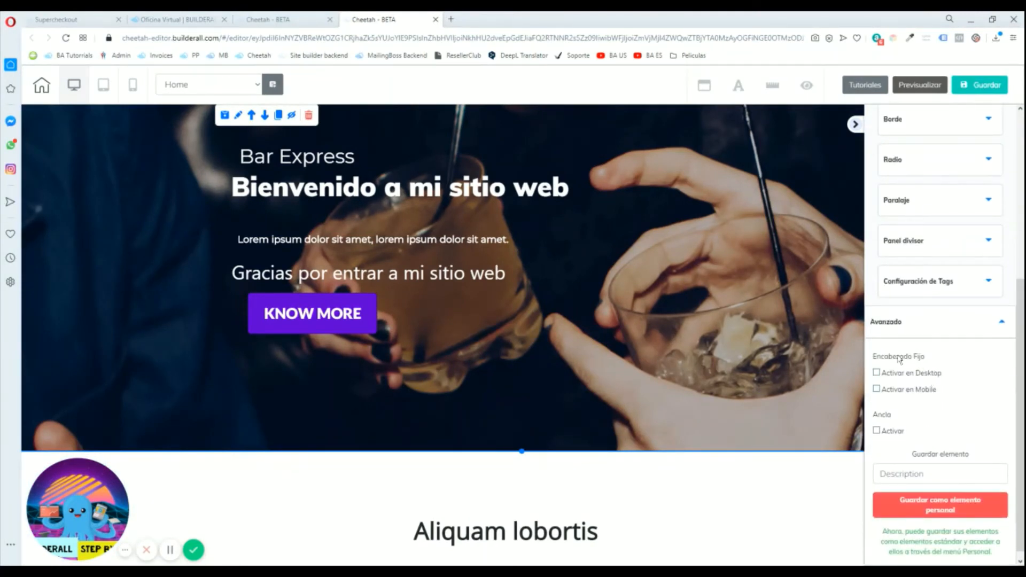
pyautogui.moveTo(878, 364); pyautogui.dragTo(874, 358)
pyautogui.click(877, 372)
# Step: Preview the page to examine how the fixed hero panel behaves over the sections below, and return to the editor
pyautogui.click(913, 90)
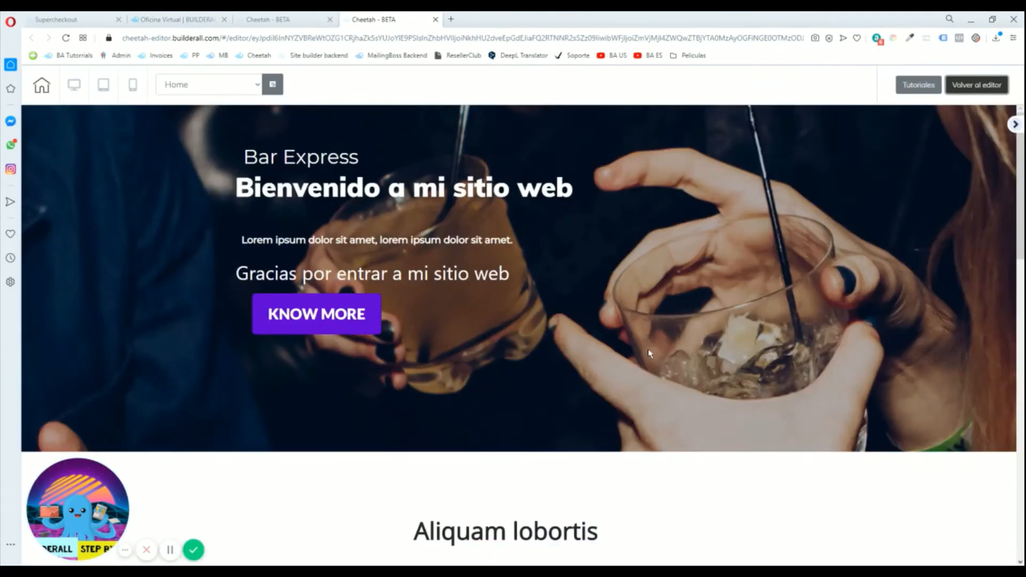
pyautogui.scroll(-7, 824, 495)
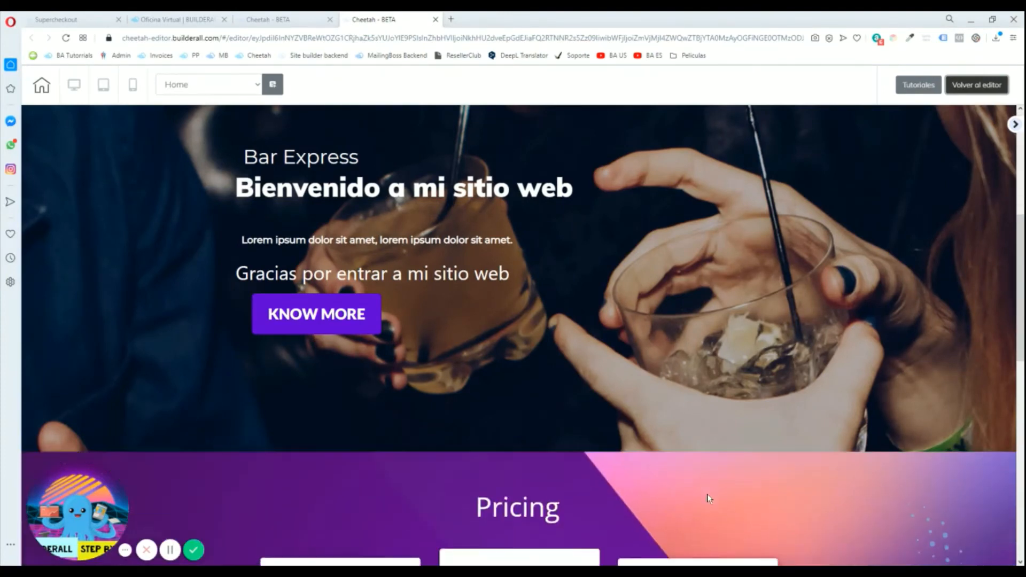
pyautogui.scroll(6, 706, 499)
pyautogui.scroll(-3, 695, 492)
pyautogui.scroll(4, 671, 479)
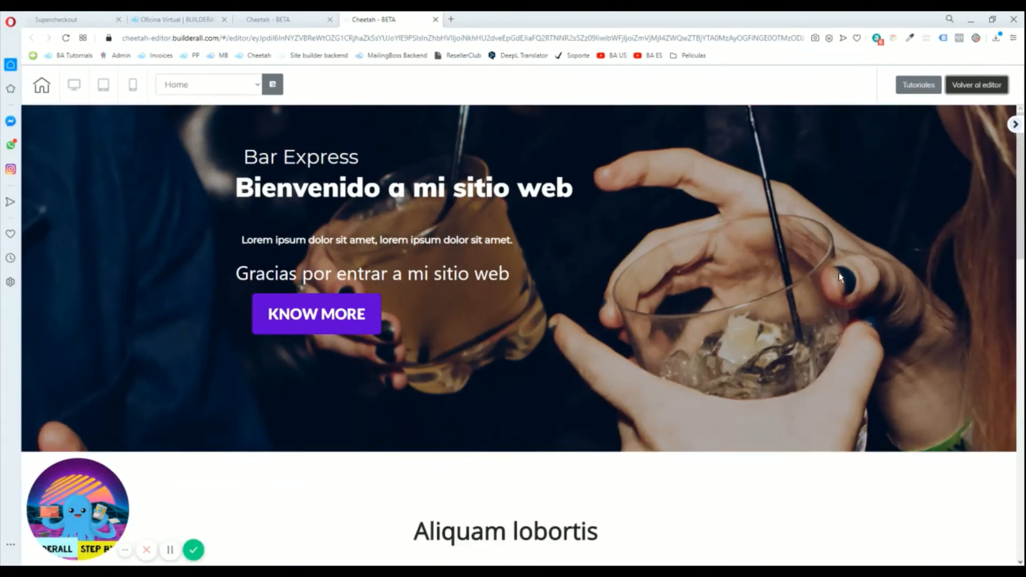
pyautogui.scroll(-5, 665, 484)
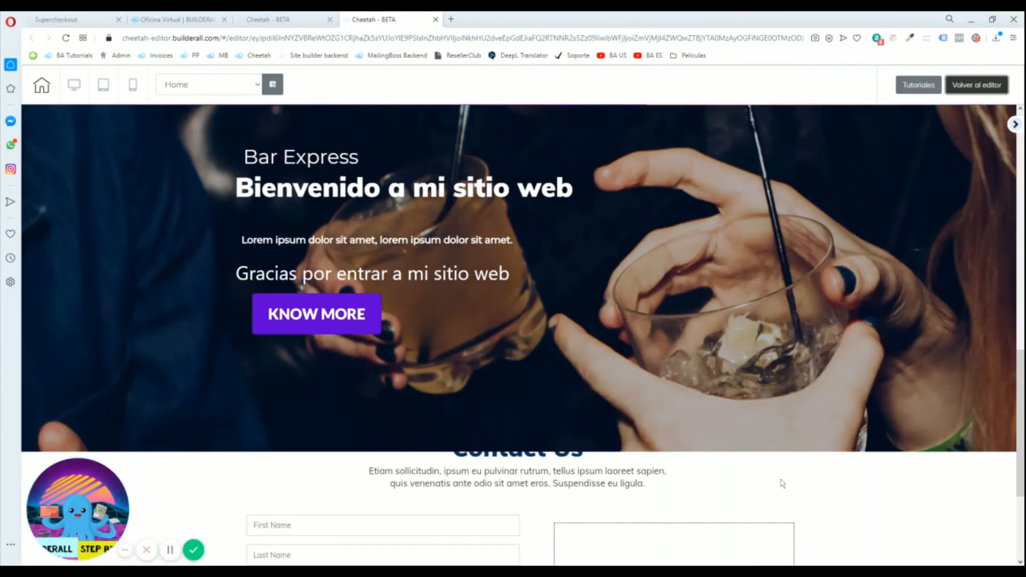
pyautogui.scroll(5, 782, 484)
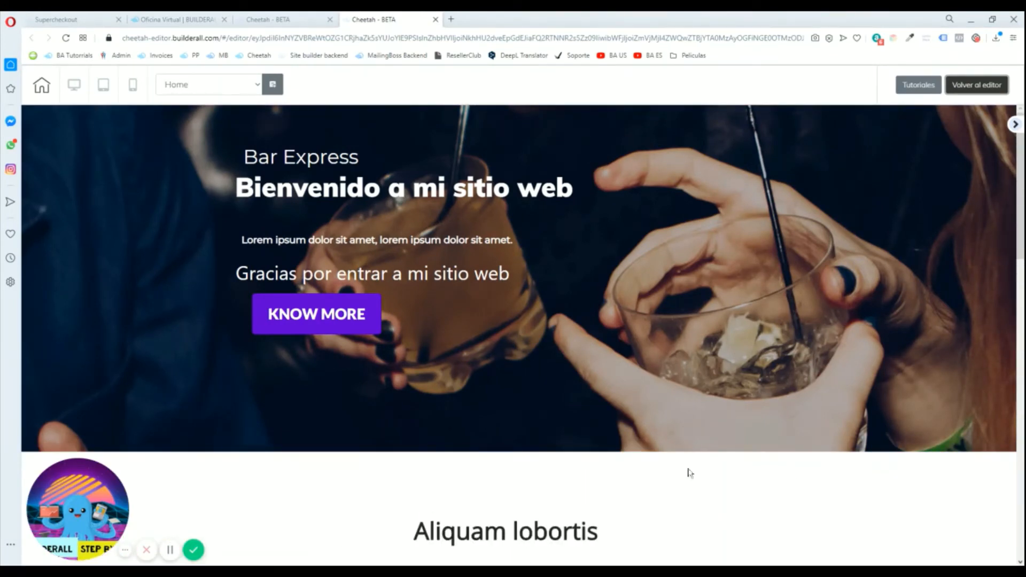
pyautogui.scroll(-5, 737, 489)
pyautogui.scroll(5, 726, 485)
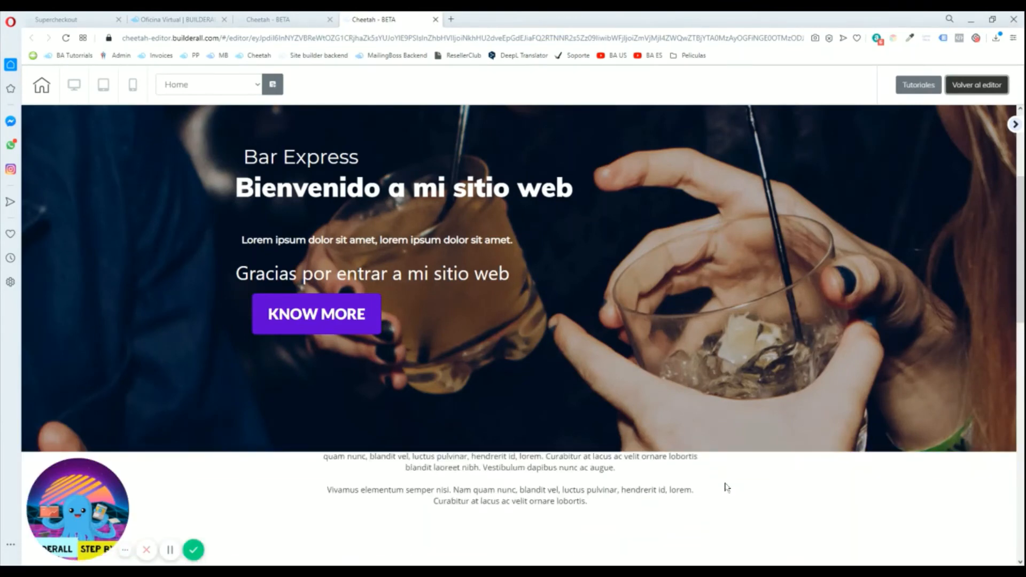
pyautogui.click(965, 89)
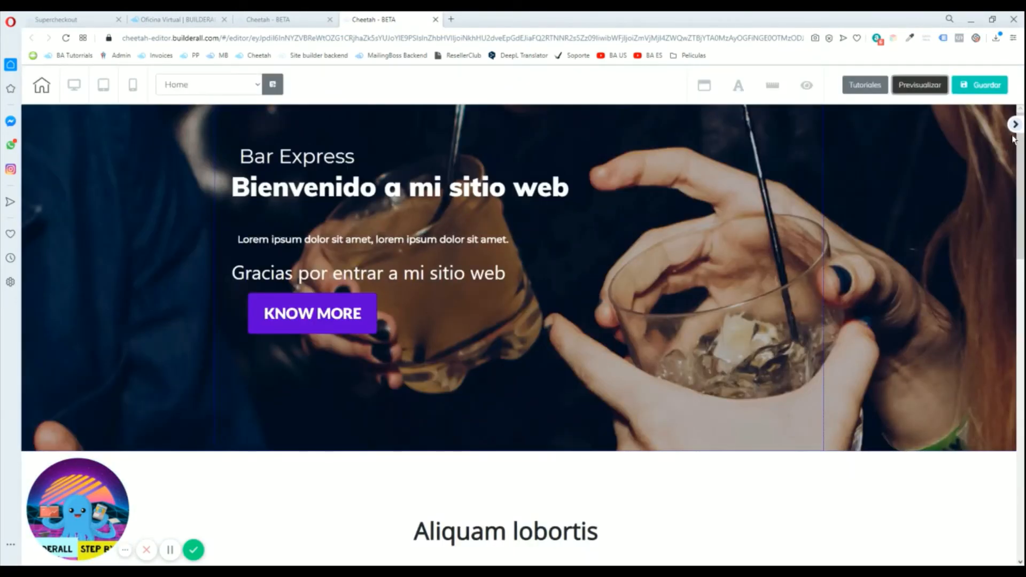
# Step: Set the hero panel's fixed header to be active on mobile only, not on desktop, and switch to the mobile view
pyautogui.click(1015, 125)
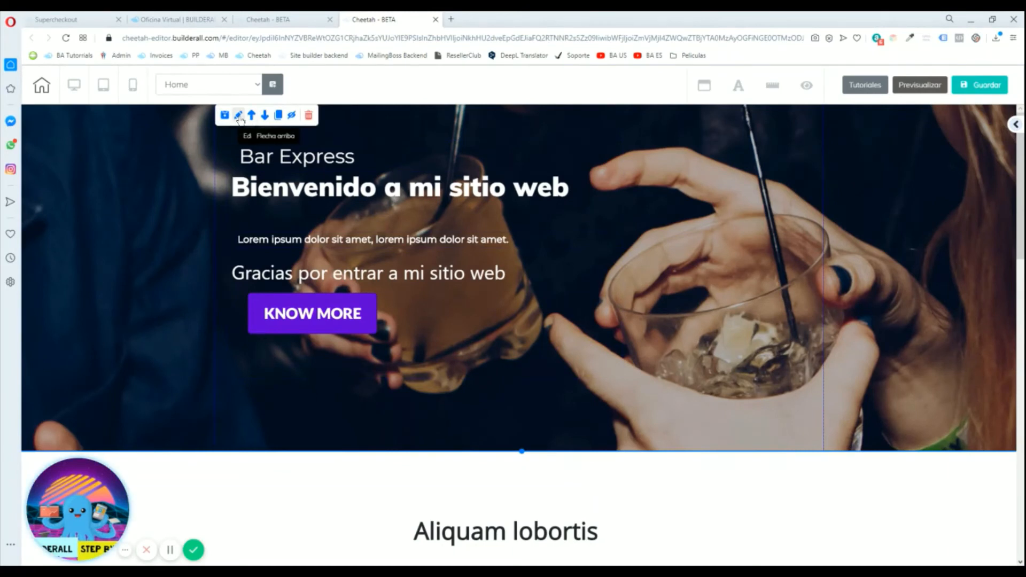
pyautogui.click(238, 116)
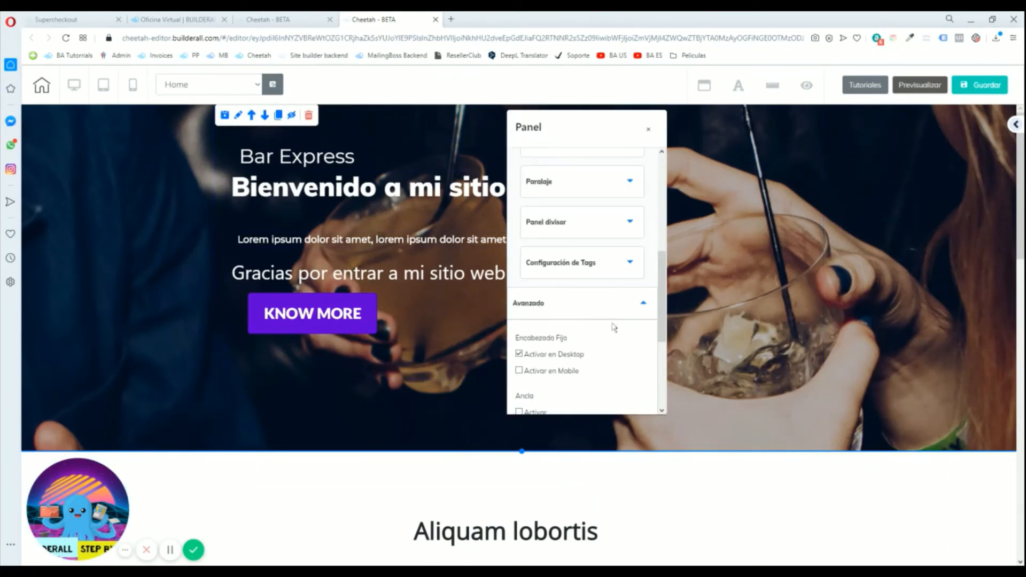
pyautogui.scroll(-2, 613, 328)
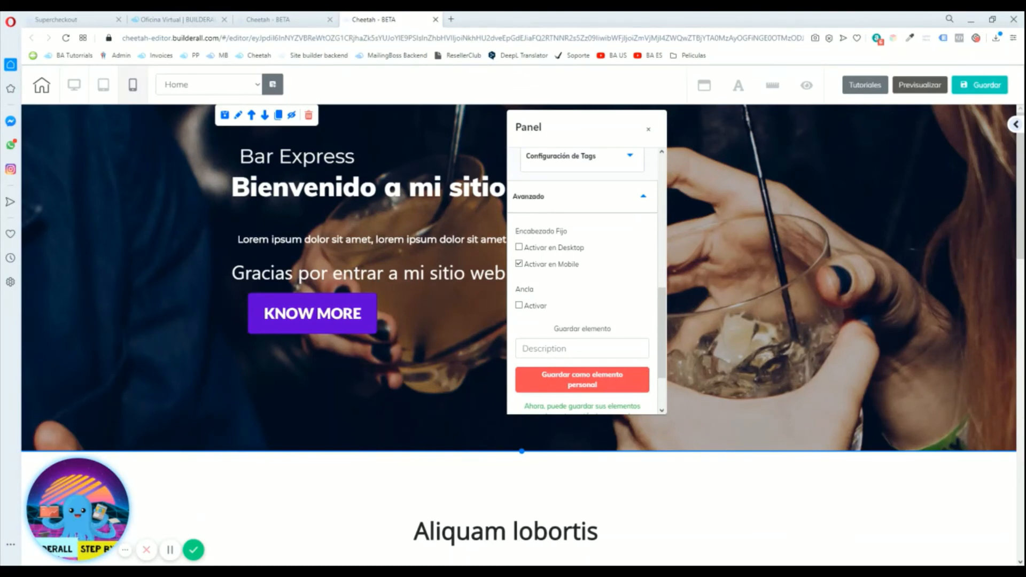
pyautogui.click(133, 85)
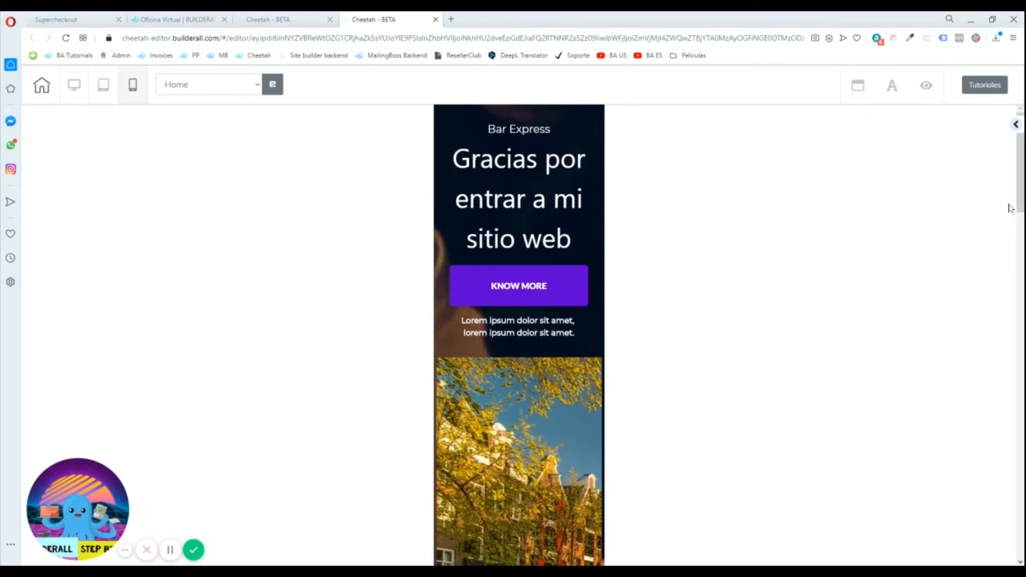
# Step: Examine the hero panel's text, button and image slider in the mobile layout
pyautogui.scroll(-10, 507, 319)
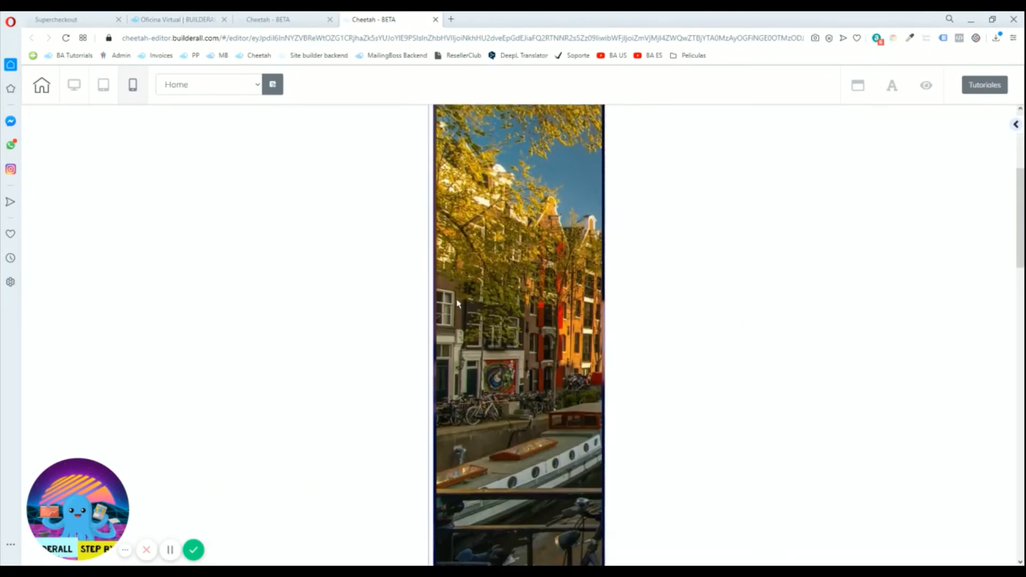
pyautogui.scroll(8, 615, 354)
pyautogui.scroll(3, 615, 353)
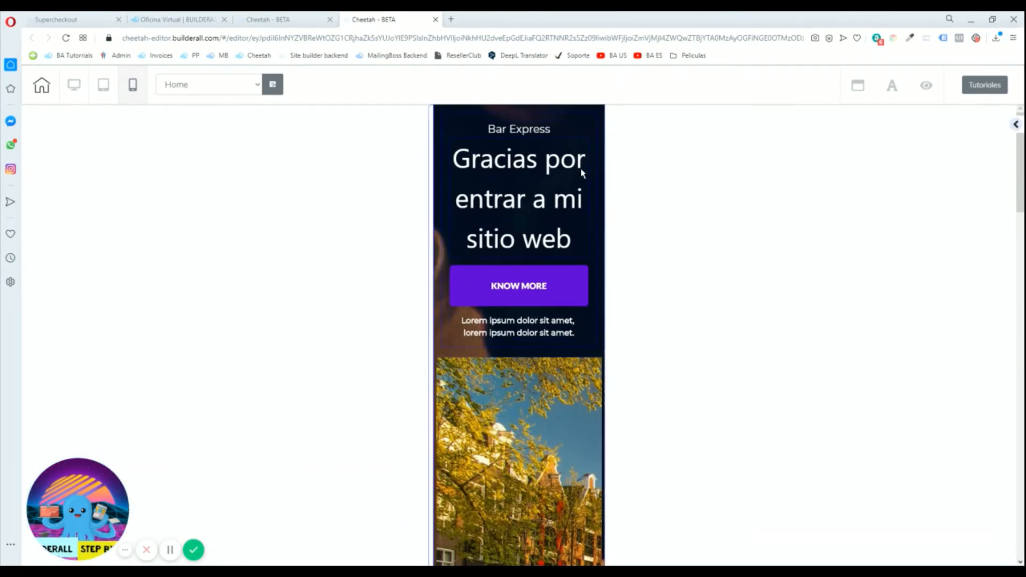
pyautogui.scroll(-2, 488, 313)
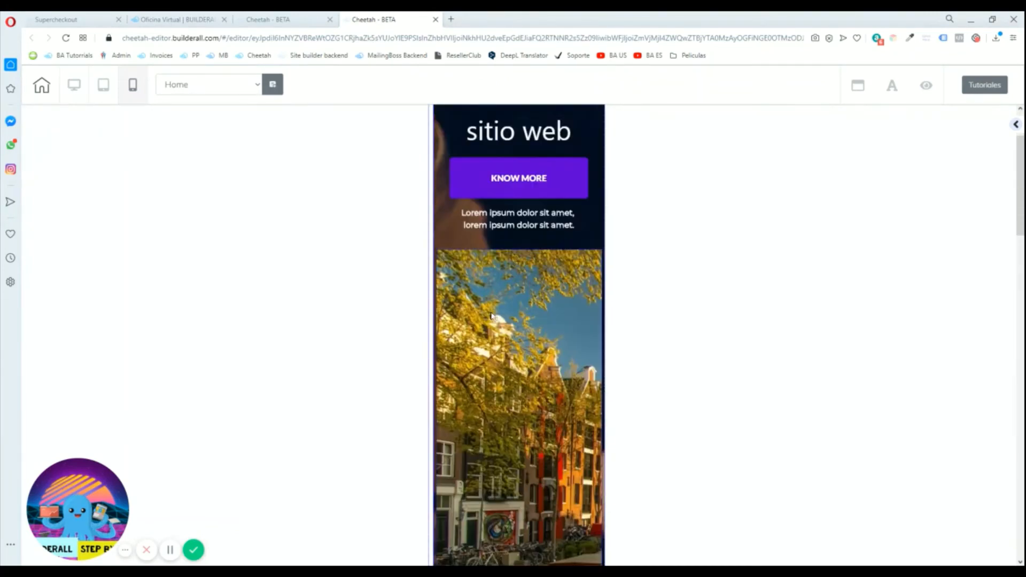
pyautogui.scroll(2, 488, 313)
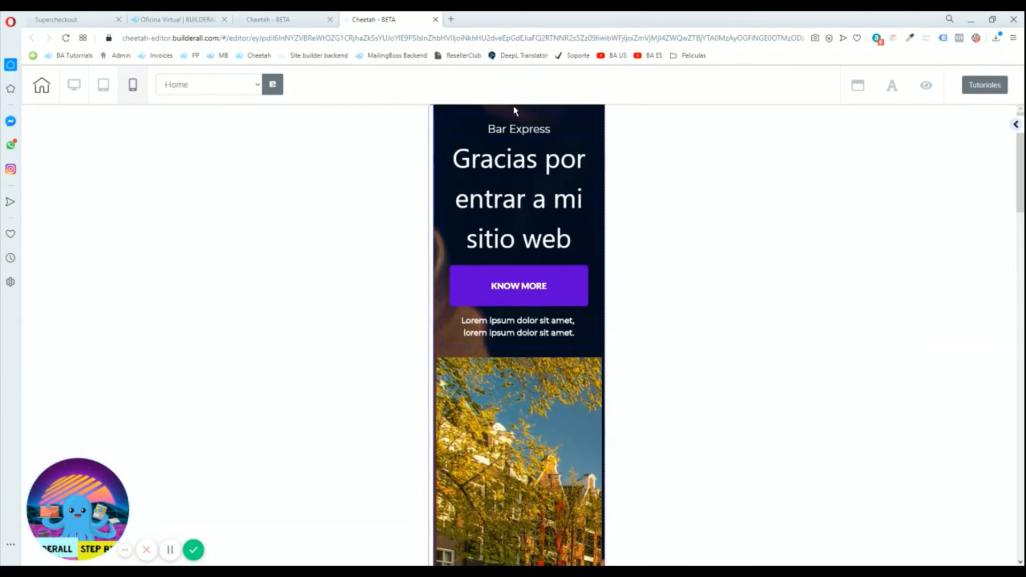
pyautogui.scroll(-3, 582, 293)
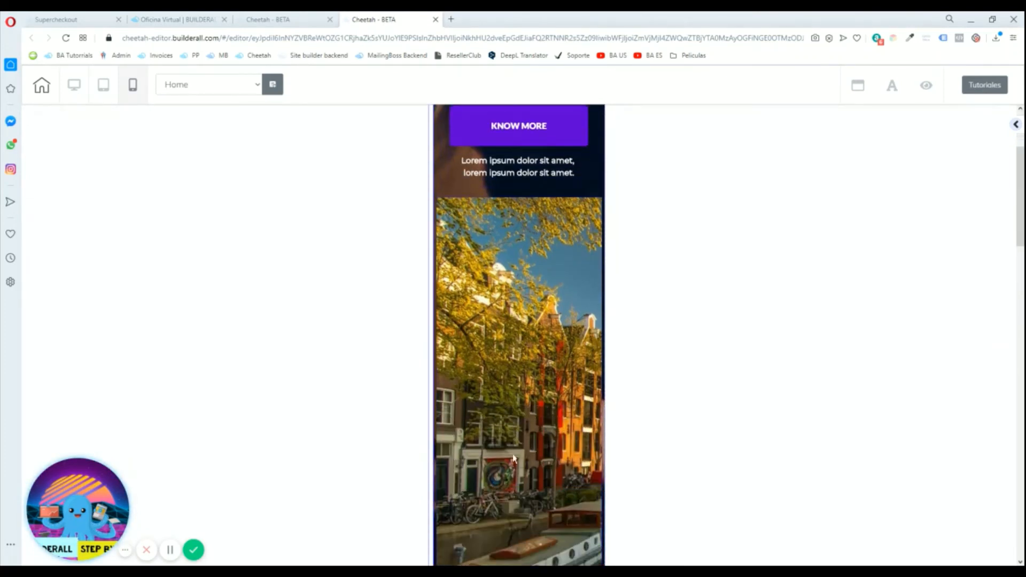
pyautogui.scroll(3, 556, 283)
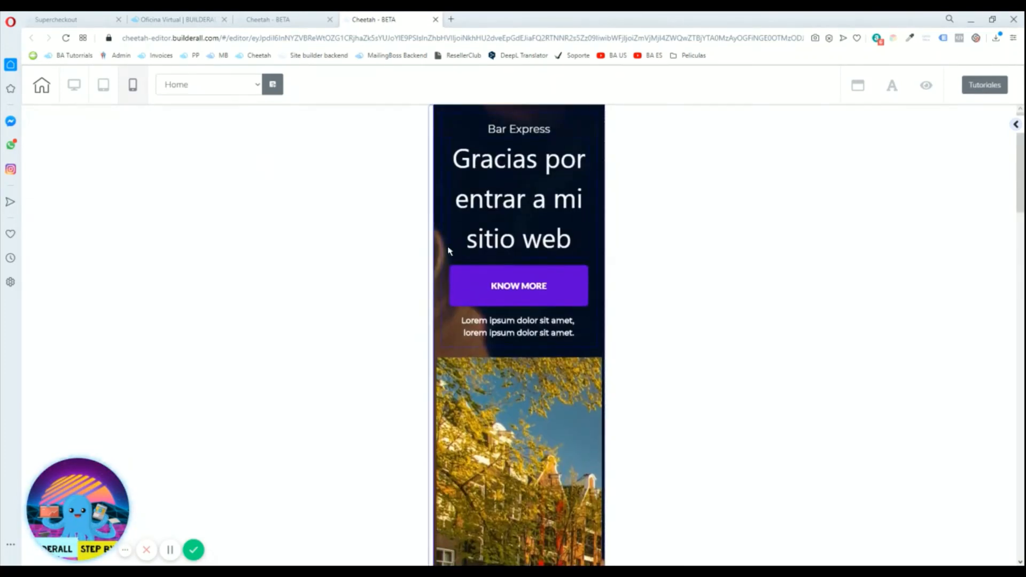
# Step: In the desktop view, turn off the hero panel's fixed header for both desktop and mobile in its advanced settings
pyautogui.click(75, 87)
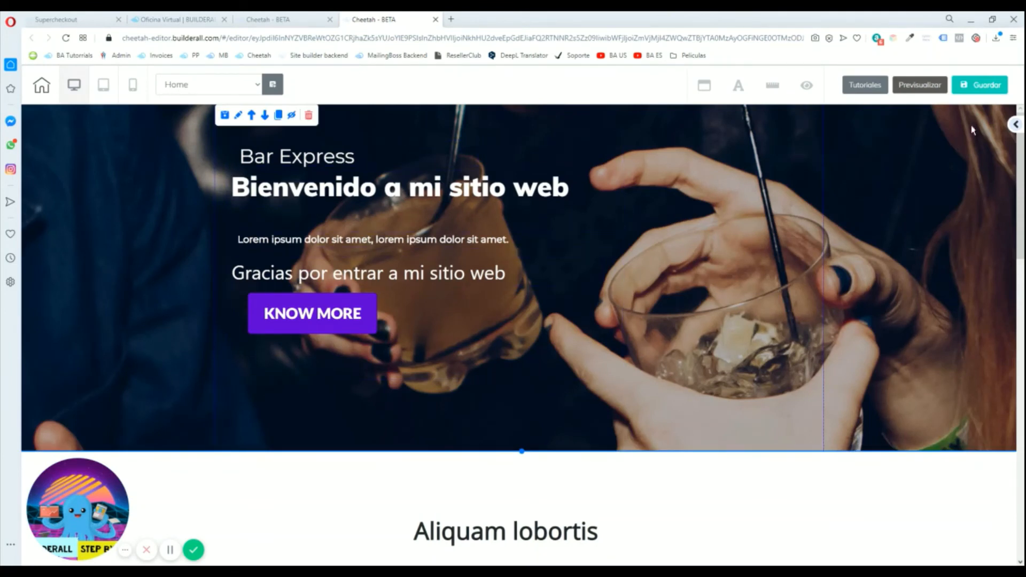
pyautogui.click(1014, 125)
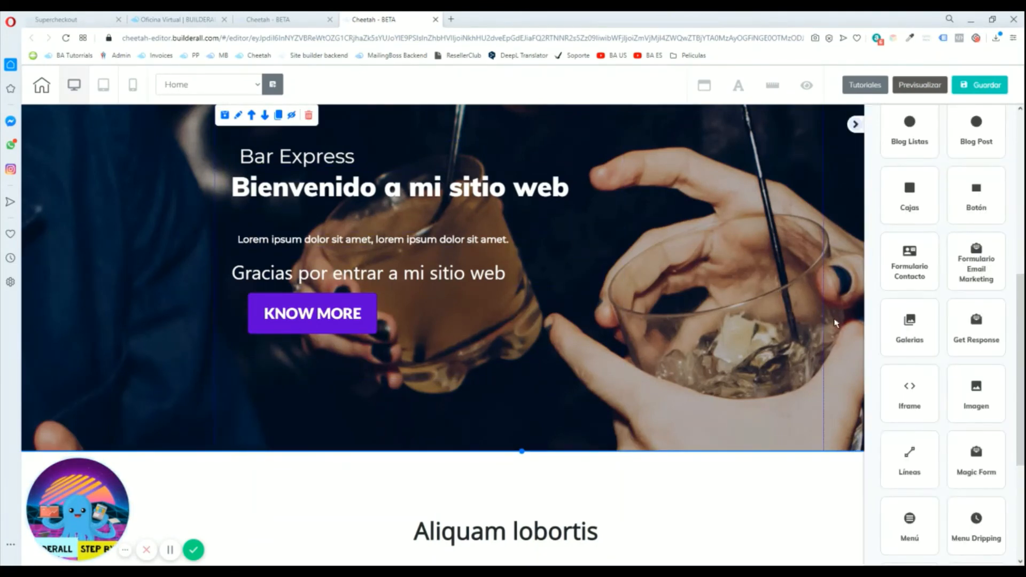
pyautogui.click(238, 116)
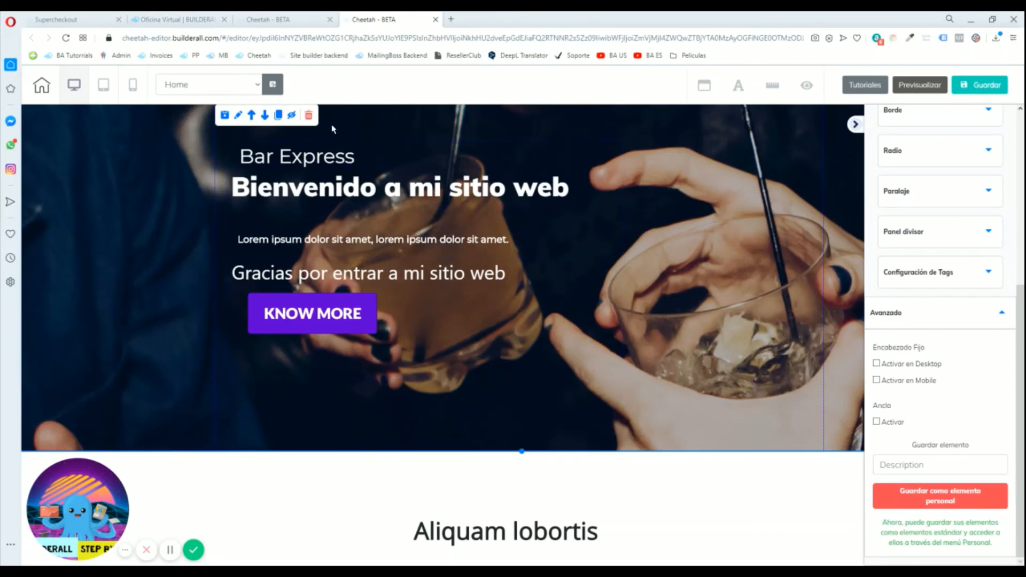
pyautogui.scroll(-15, 671, 346)
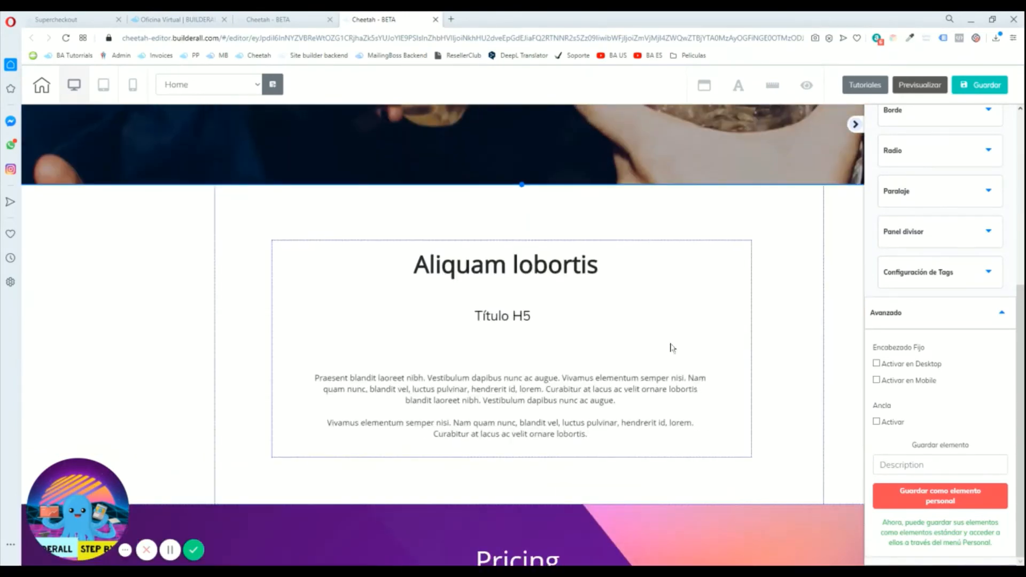
pyautogui.scroll(15, 536, 323)
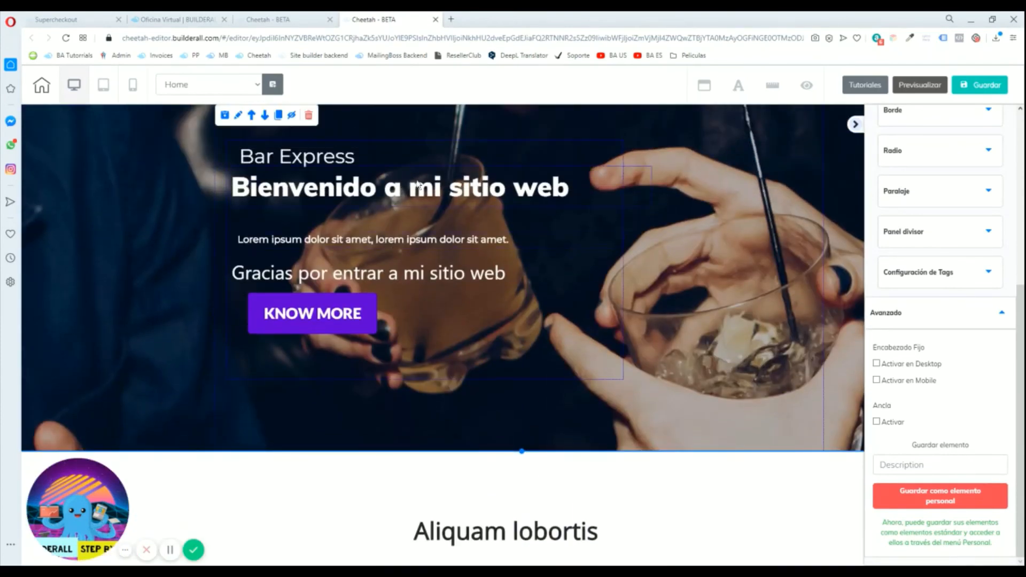
# Step: Move the hero text box slightly up and left, and narrow the "Bienvenido a mi sitio web" heading to fit inside it
pyautogui.click(419, 184)
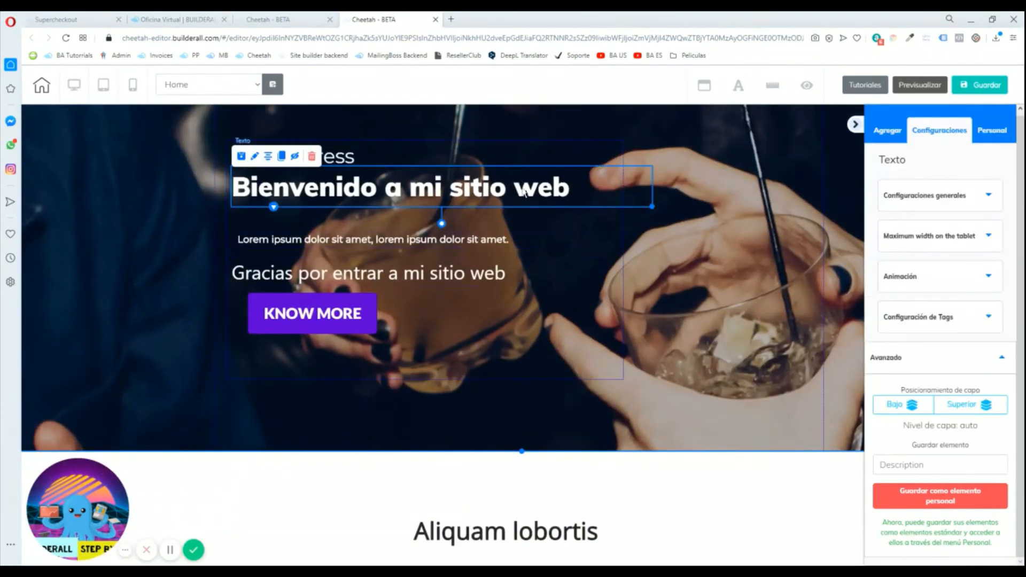
pyautogui.scroll(-2, 547, 277)
pyautogui.scroll(2, 584, 242)
pyautogui.moveTo(594, 317); pyautogui.dragTo(561, 295)
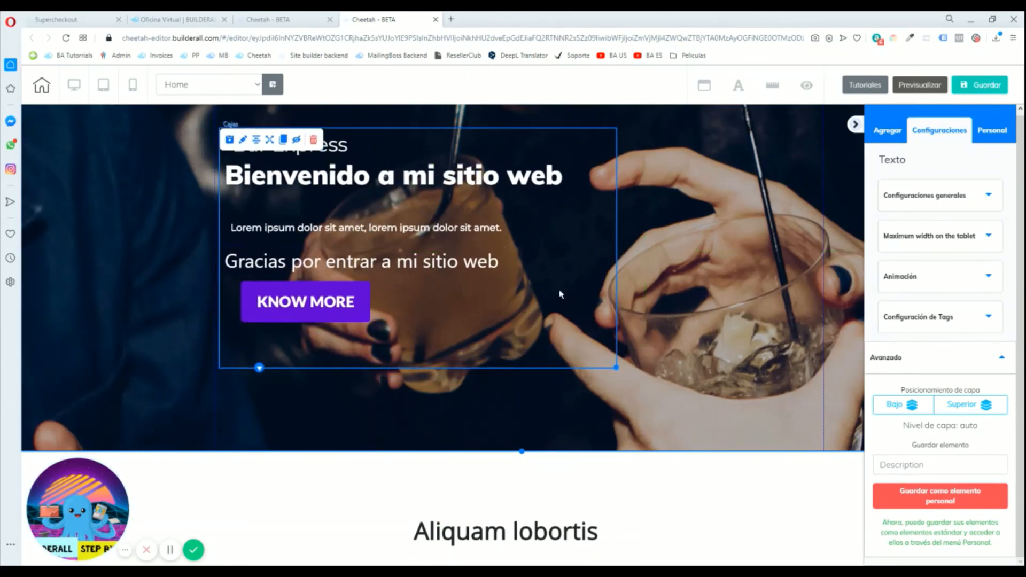
pyautogui.click(310, 176)
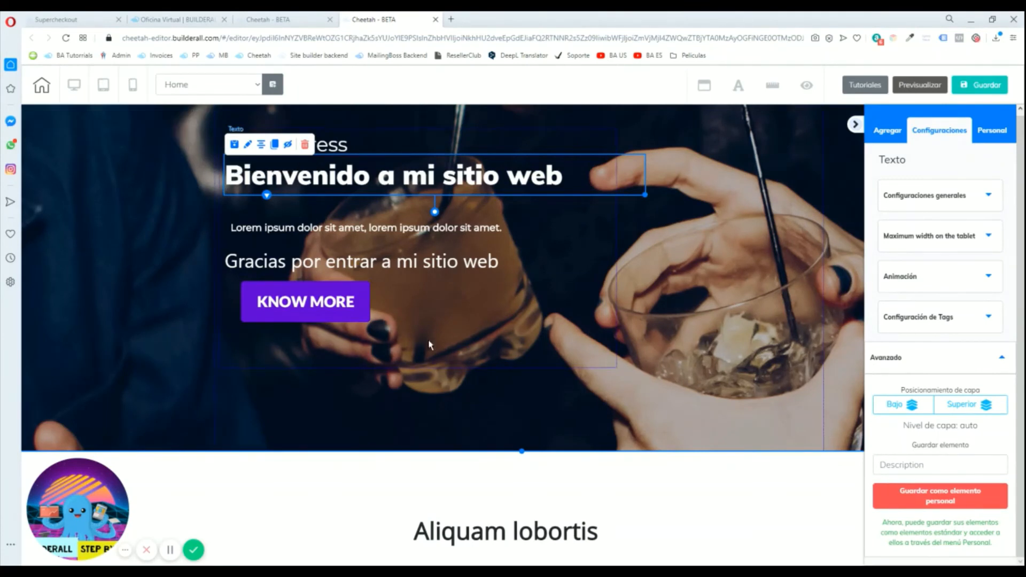
pyautogui.moveTo(645, 195); pyautogui.dragTo(630, 196)
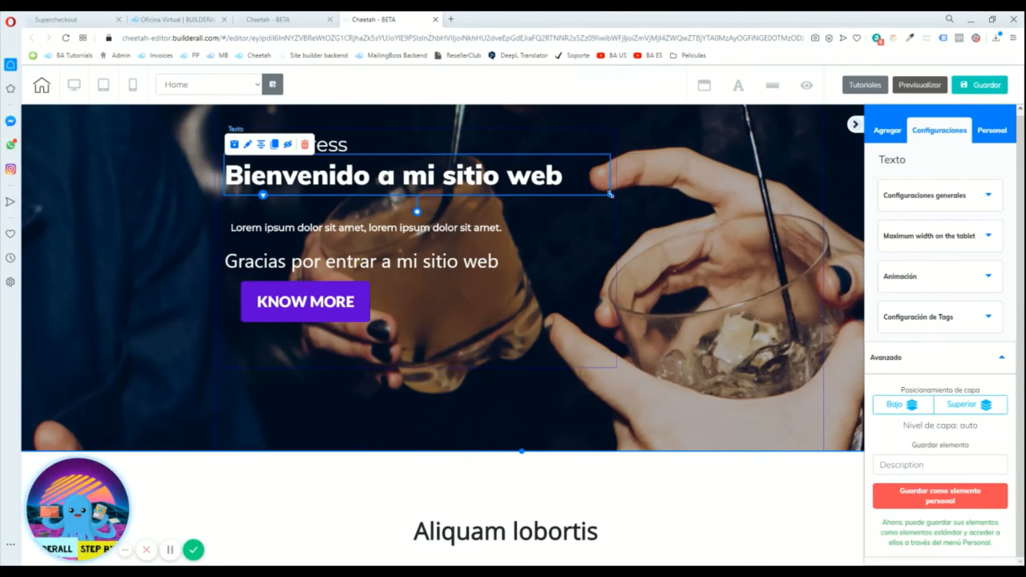
pyautogui.click(485, 285)
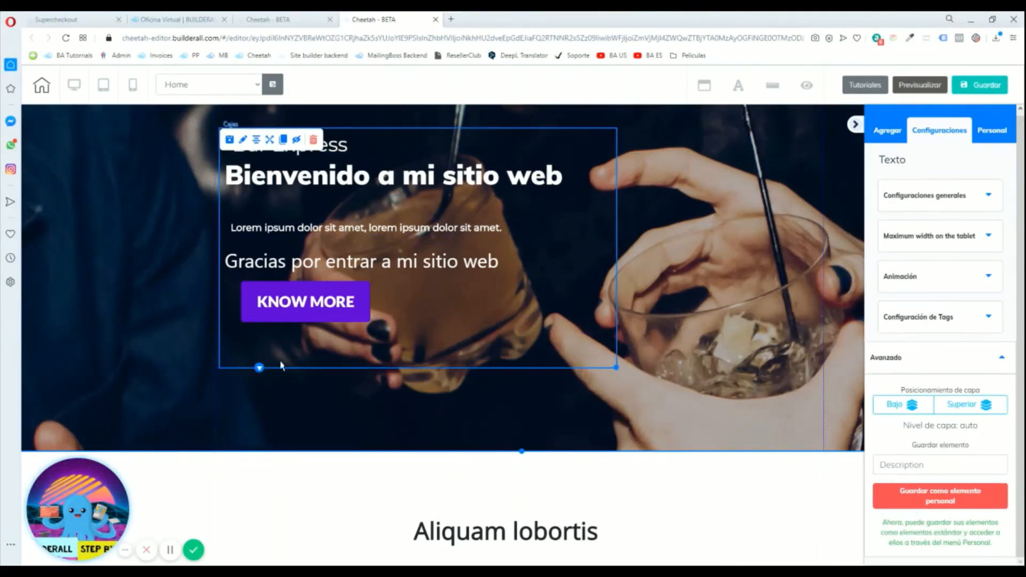
# Step: Compare the hero panel in the desktop view with its image slider and text in the mobile view
pyautogui.scroll(-2, 465, 254)
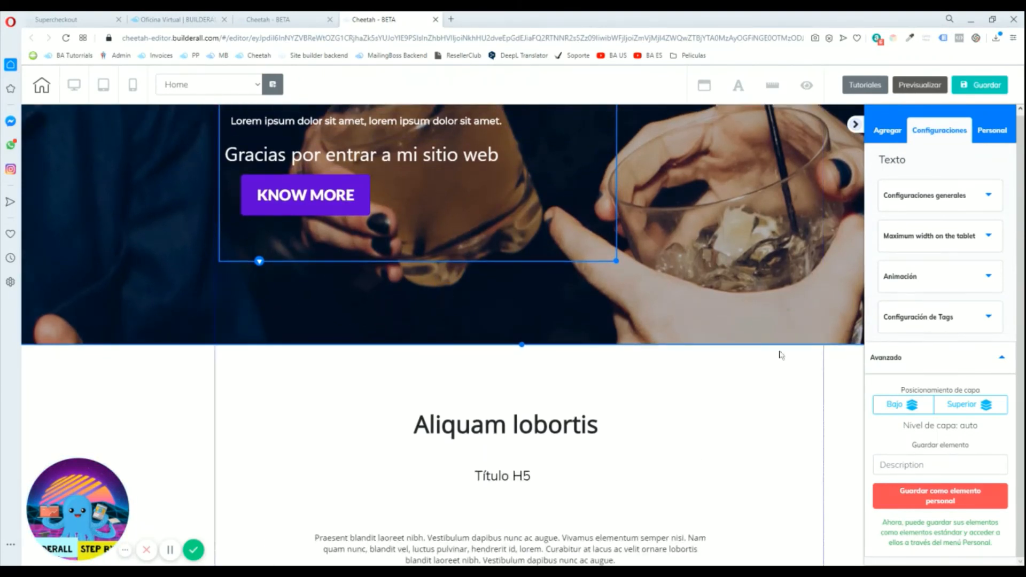
pyautogui.scroll(2, 633, 362)
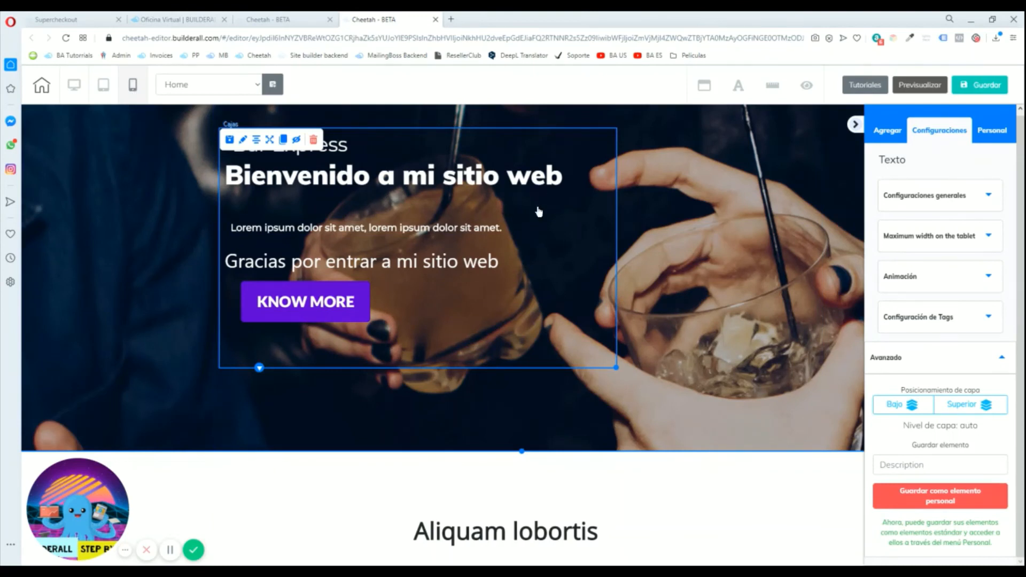
pyautogui.scroll(-3, 642, 319)
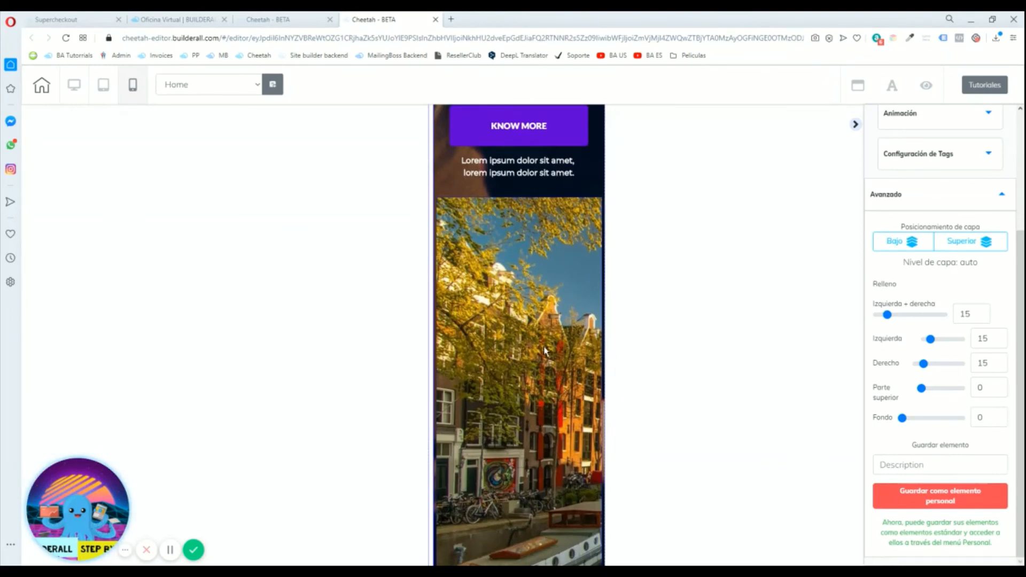
pyautogui.scroll(-3, 575, 234)
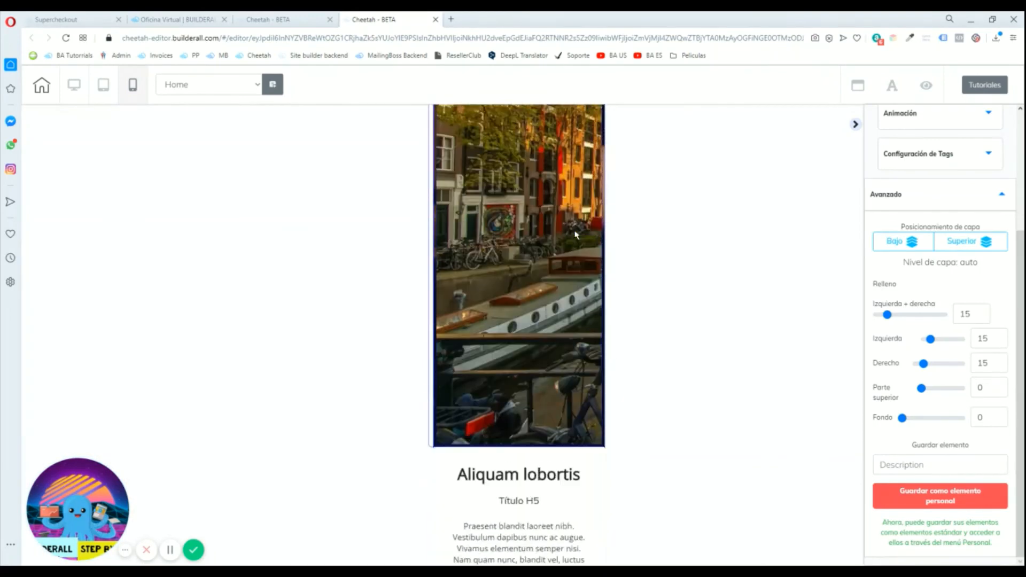
pyautogui.scroll(6, 593, 279)
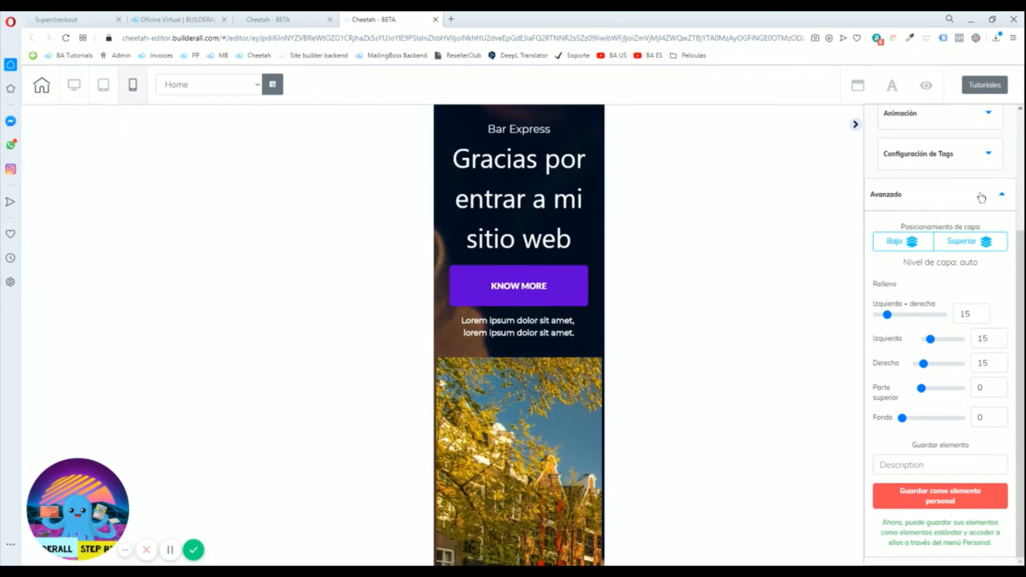
# Step: Inspect the mobile settings of the "Gracias por entrar a mi sitio web" text, including Animación, and review the page down to Pricing
pyautogui.click(1002, 194)
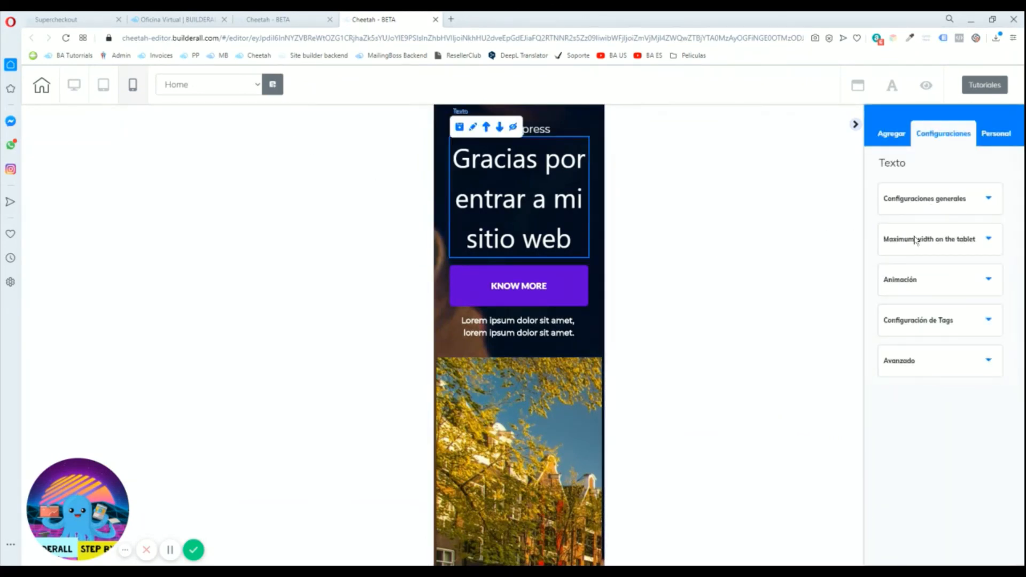
pyautogui.click(934, 250)
pyautogui.click(937, 252)
pyautogui.click(927, 282)
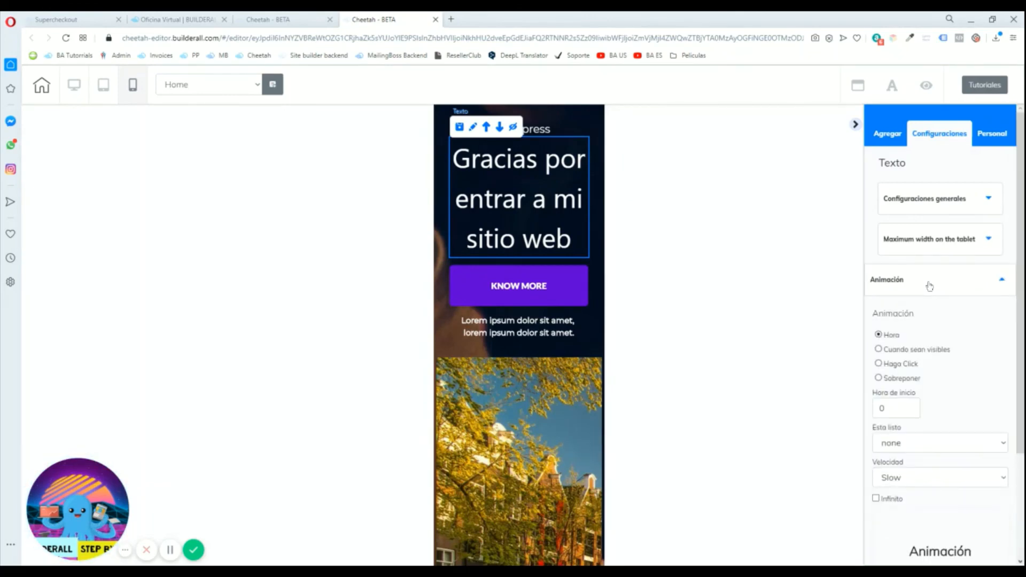
pyautogui.click(952, 282)
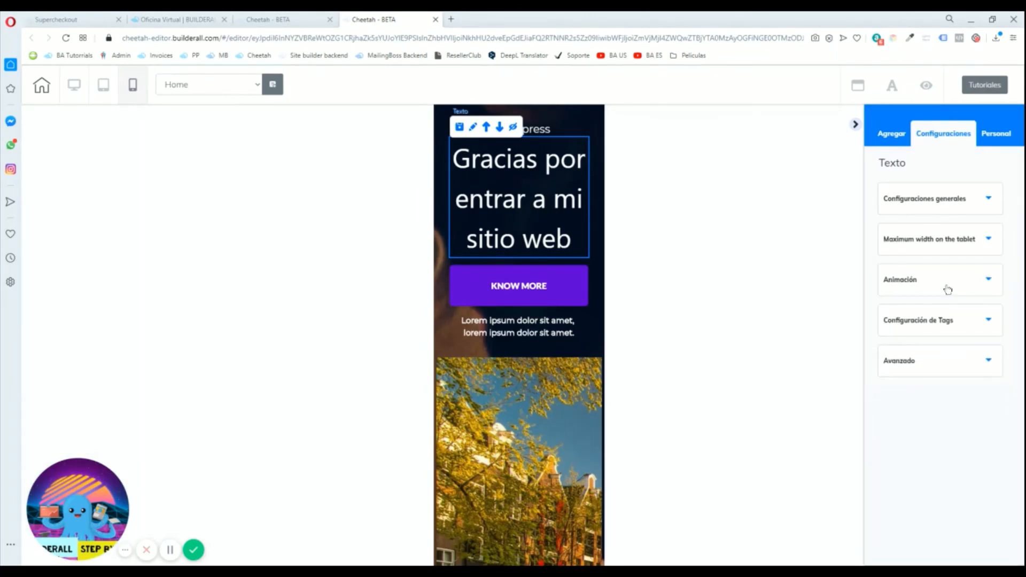
pyautogui.scroll(-15, 481, 321)
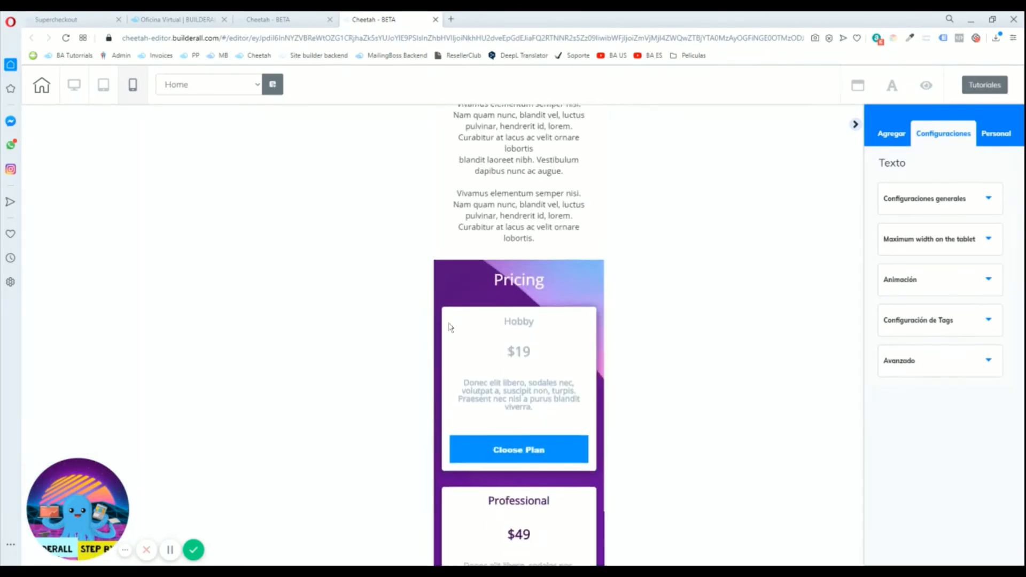
pyautogui.scroll(15, 463, 321)
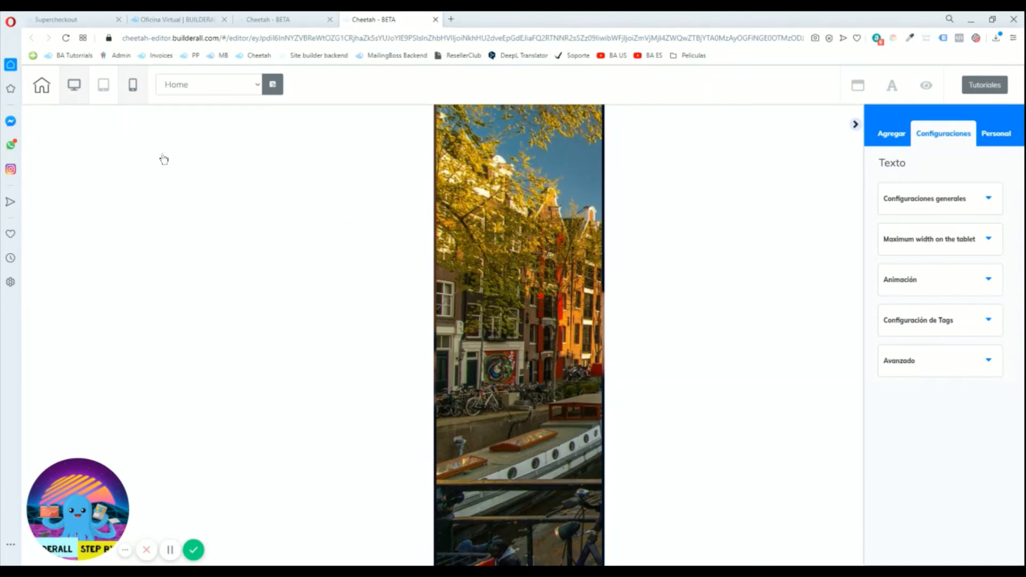
# Step: In the tablet view, hide the image slider in the hero panel
pyautogui.click(104, 92)
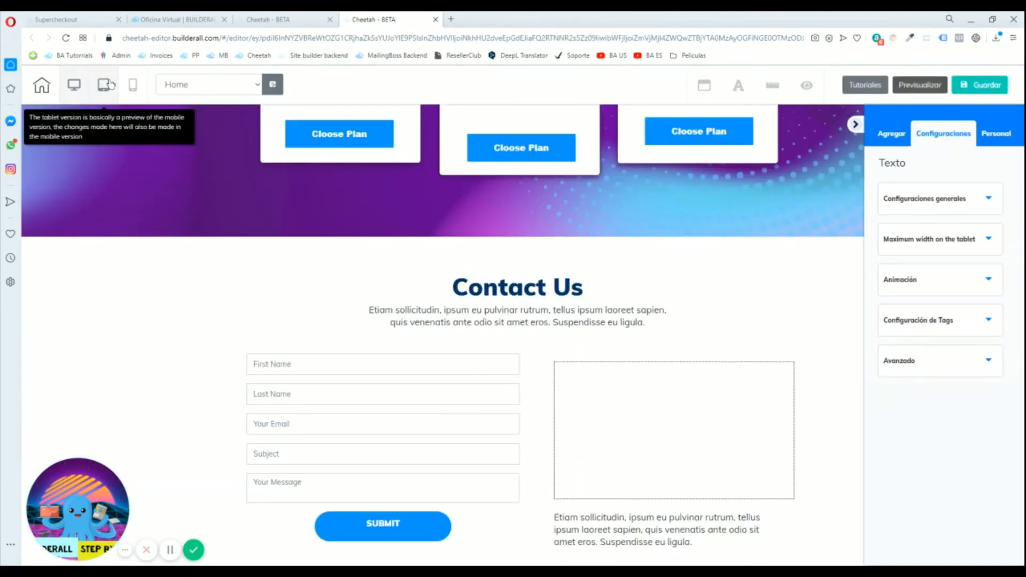
pyautogui.click(107, 90)
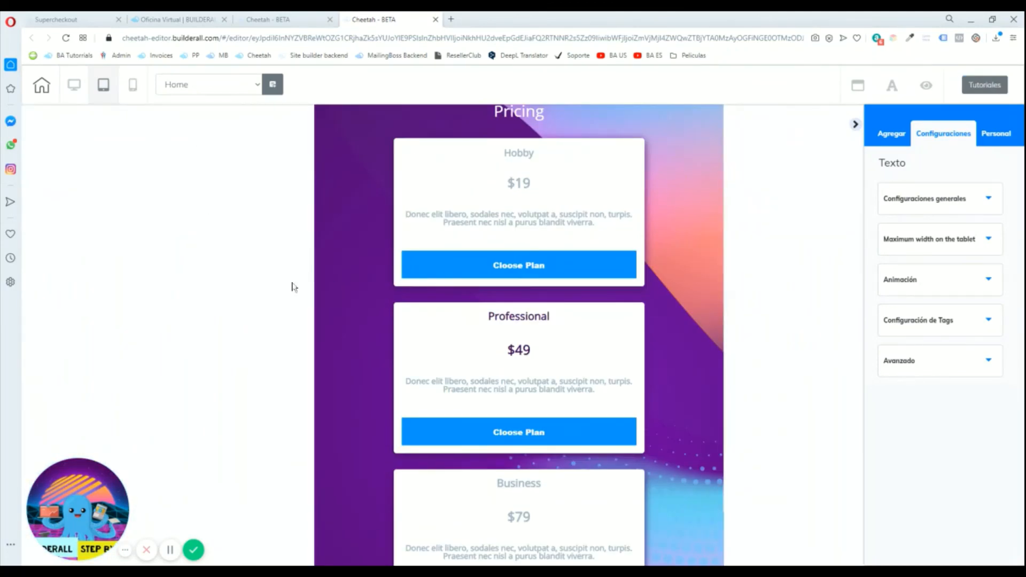
pyautogui.scroll(5, 292, 286)
pyautogui.scroll(6, 284, 290)
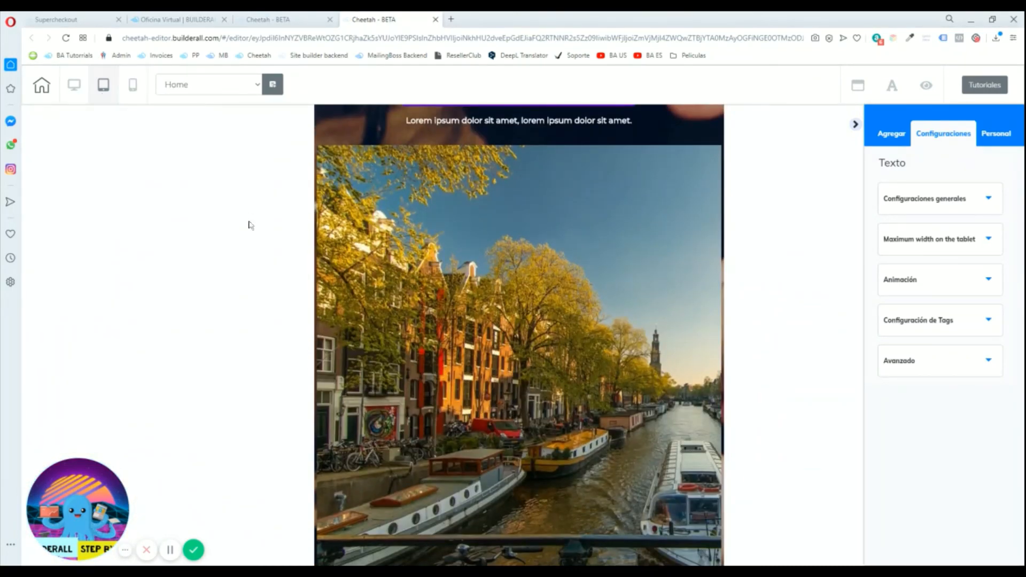
pyautogui.scroll(3, 249, 225)
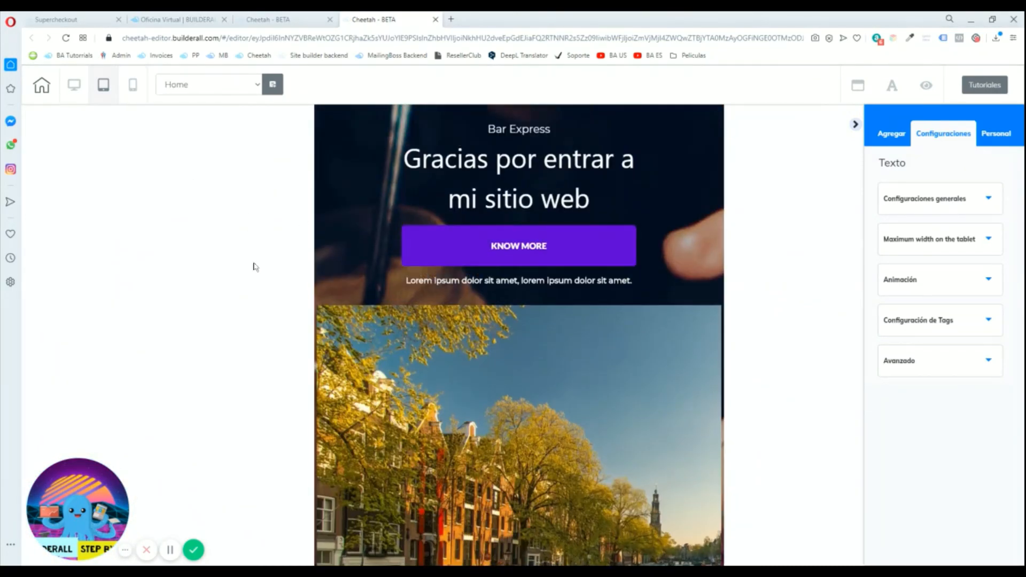
pyautogui.click(587, 370)
pyautogui.scroll(-1, 427, 336)
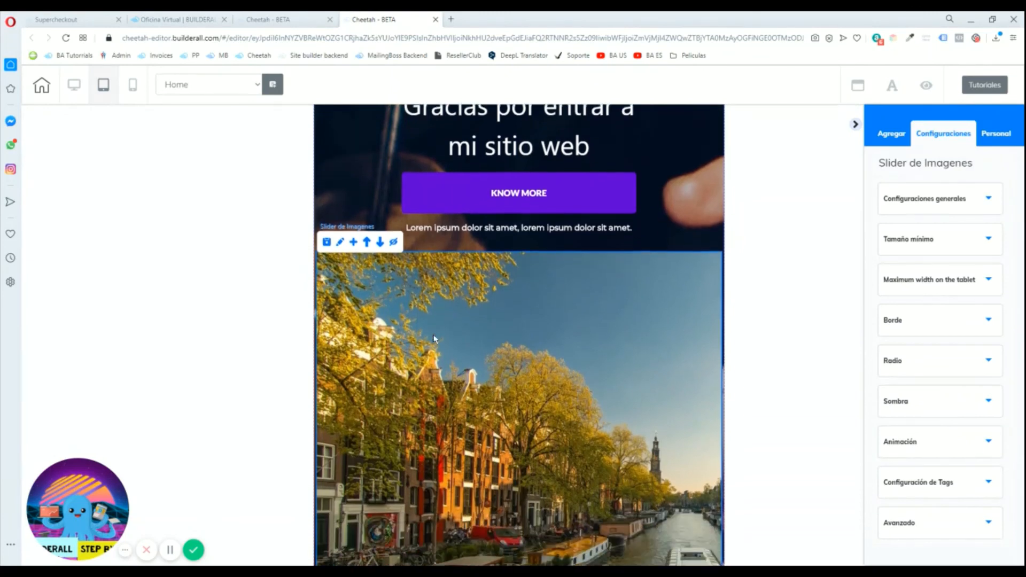
pyautogui.click(393, 241)
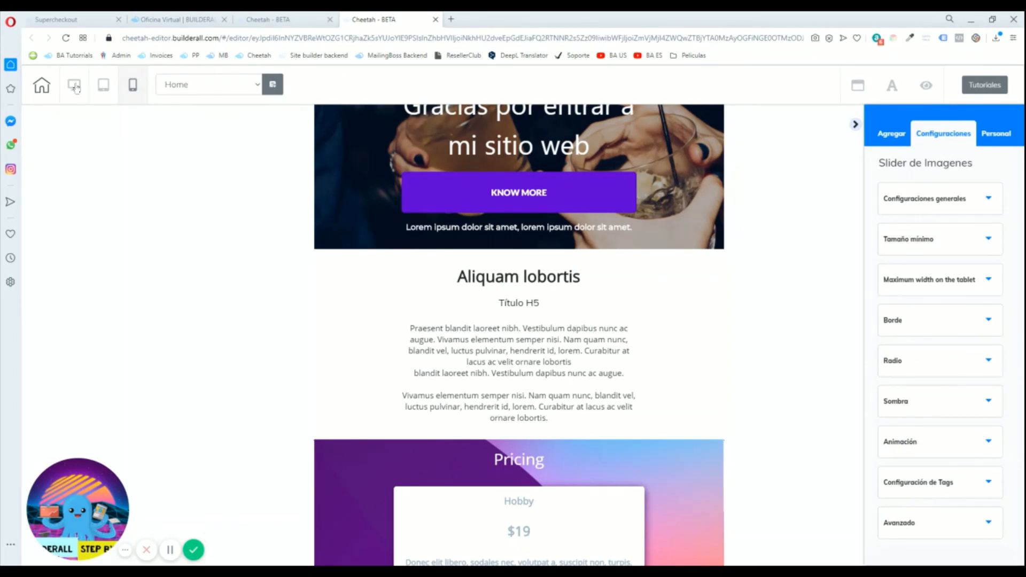
# Step: Review the tablet layout from the hero panel down to the Contact Us form and map, and switch back to the desktop view
pyautogui.click(103, 94)
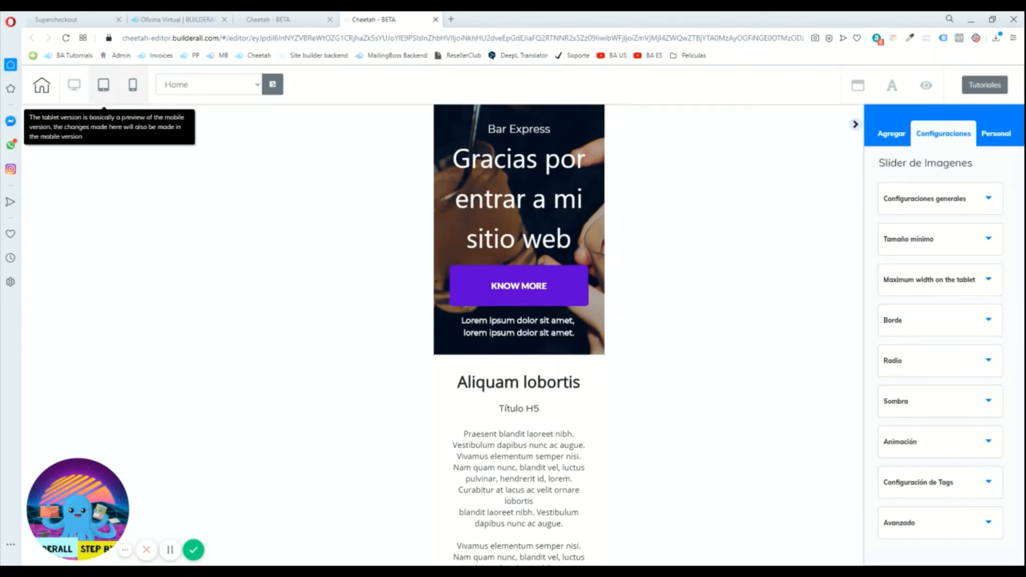
pyautogui.click(103, 85)
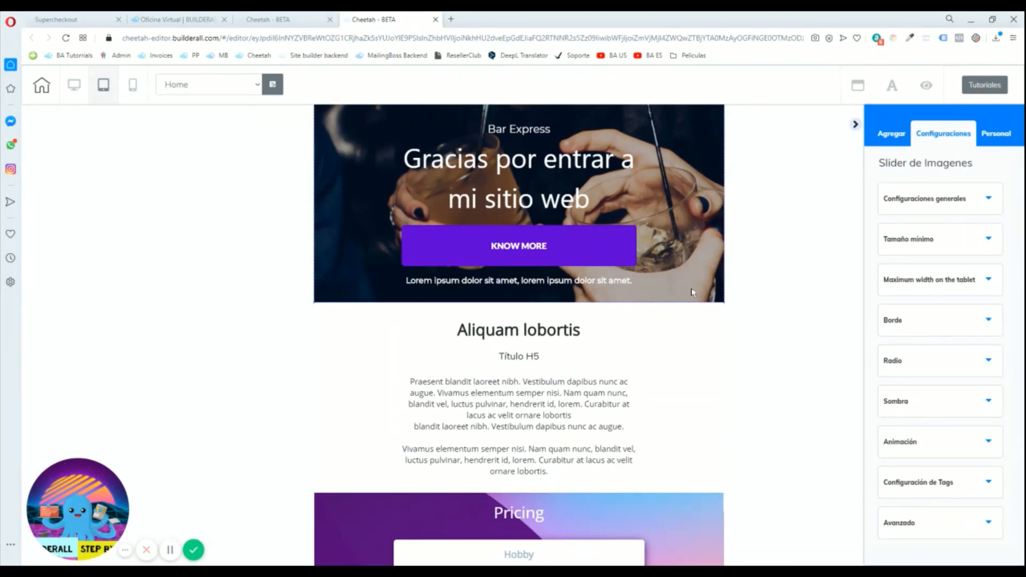
pyautogui.scroll(-15, 691, 292)
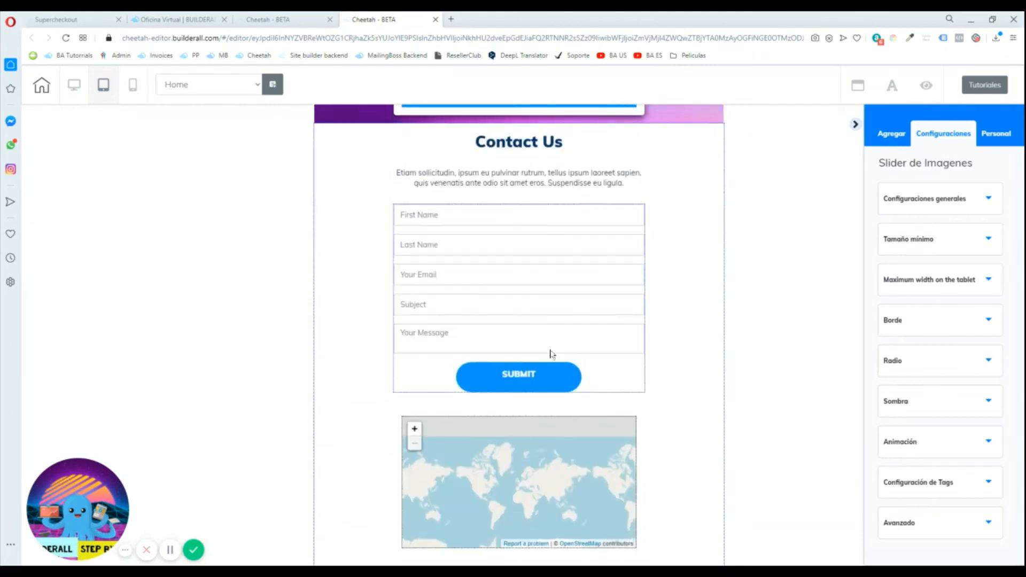
pyautogui.scroll(12, 551, 351)
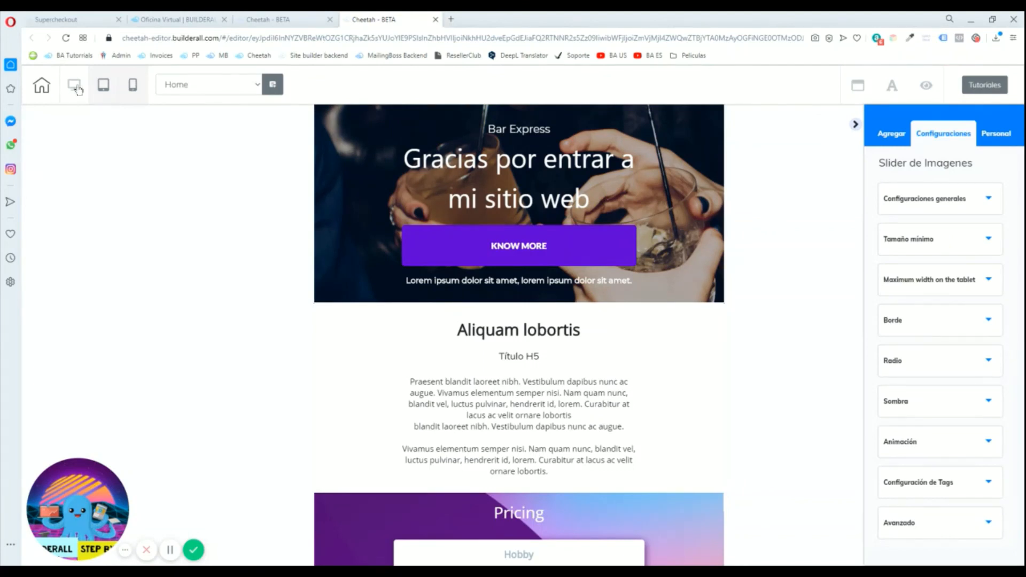
pyautogui.click(75, 86)
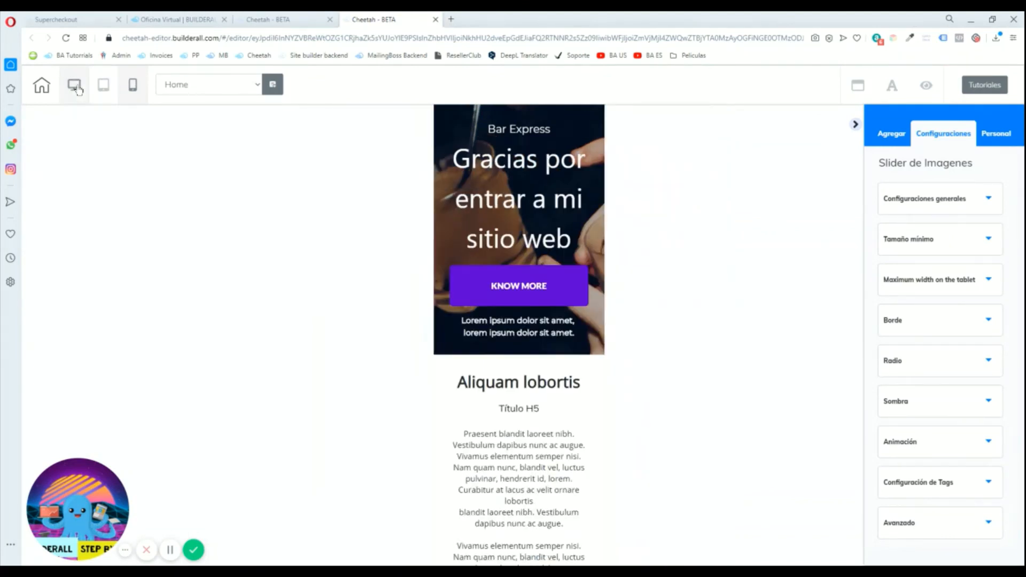